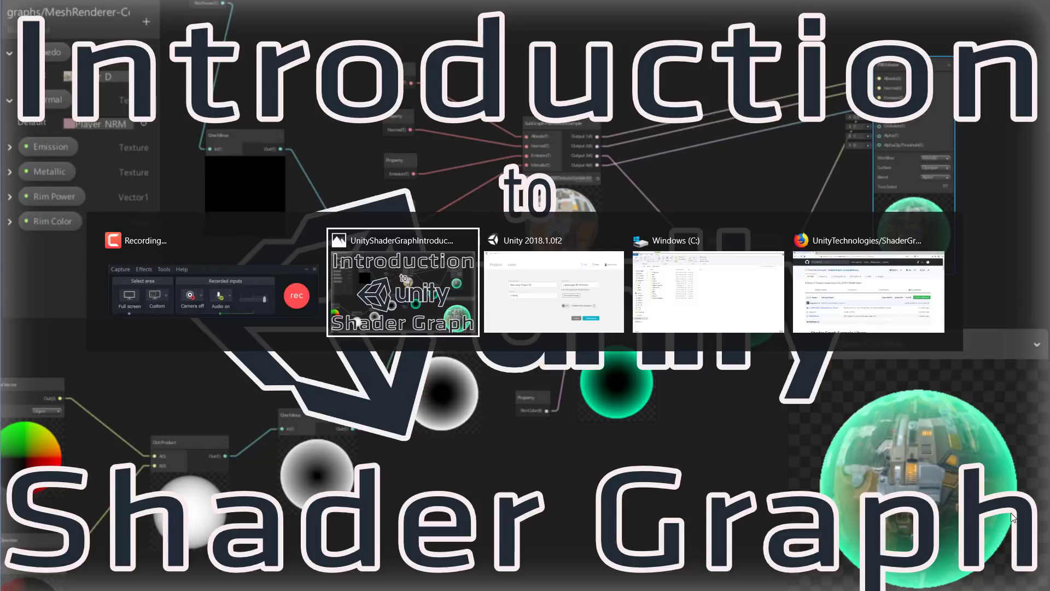
- Switch to the Unity 2018.1 launcher and create a new project from the Lightweight RP (Preview) template
{"action": "key", "text": "alt+Tab"}
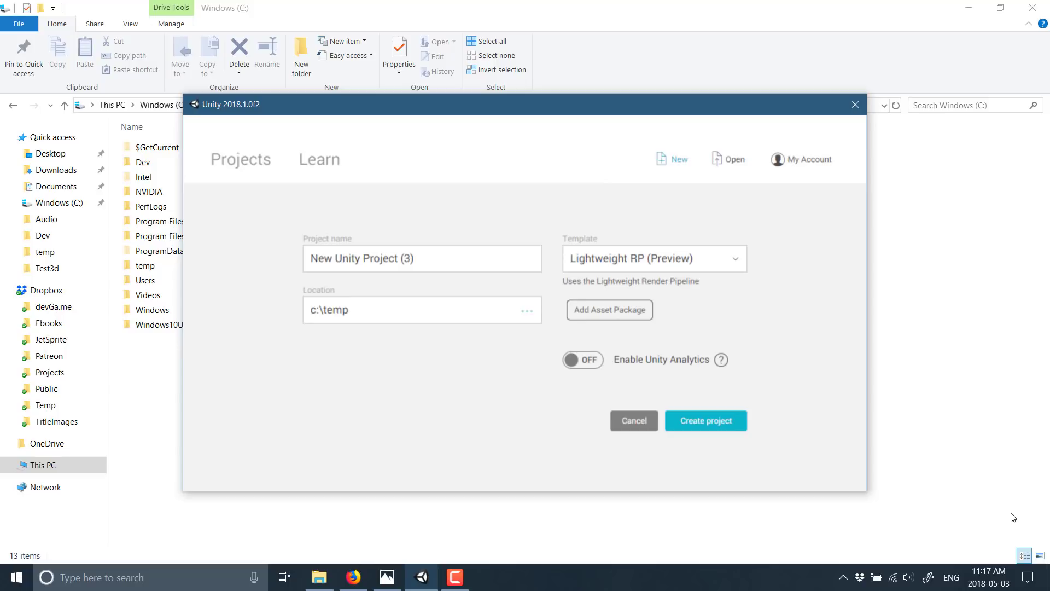
{"action": "left_click", "coordinate": [703, 266]}
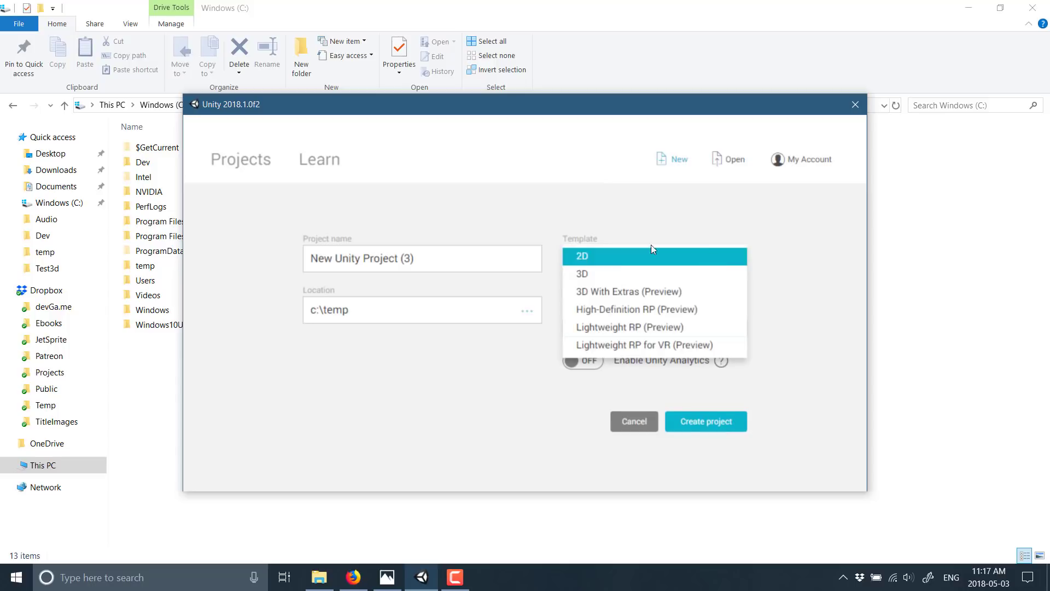
{"action": "left_click", "coordinate": [646, 326]}
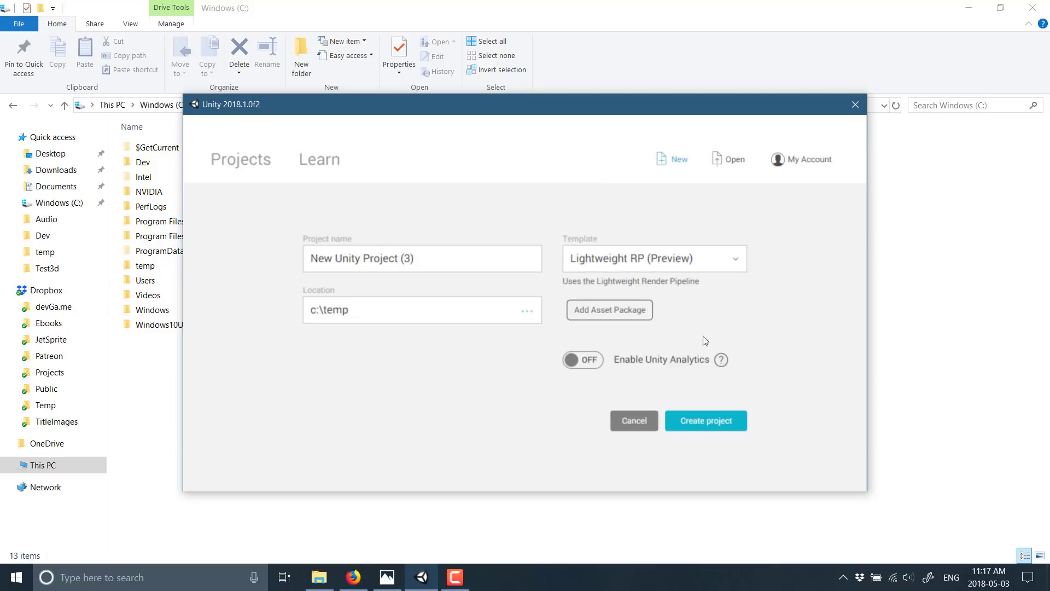
{"action": "left_click", "coordinate": [711, 421]}
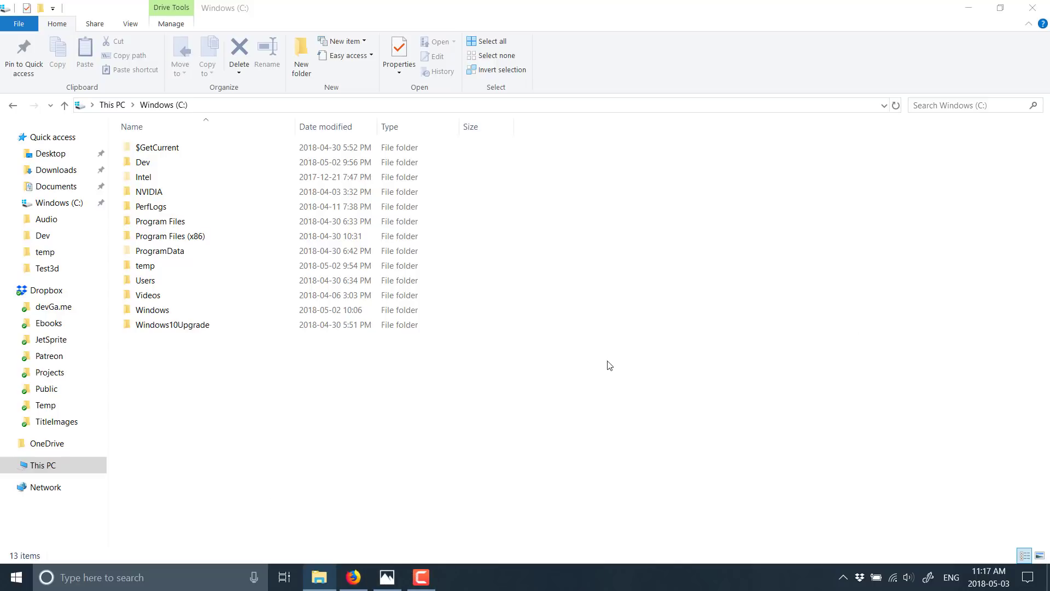
{"action": "key", "text": "alt+Tab"}
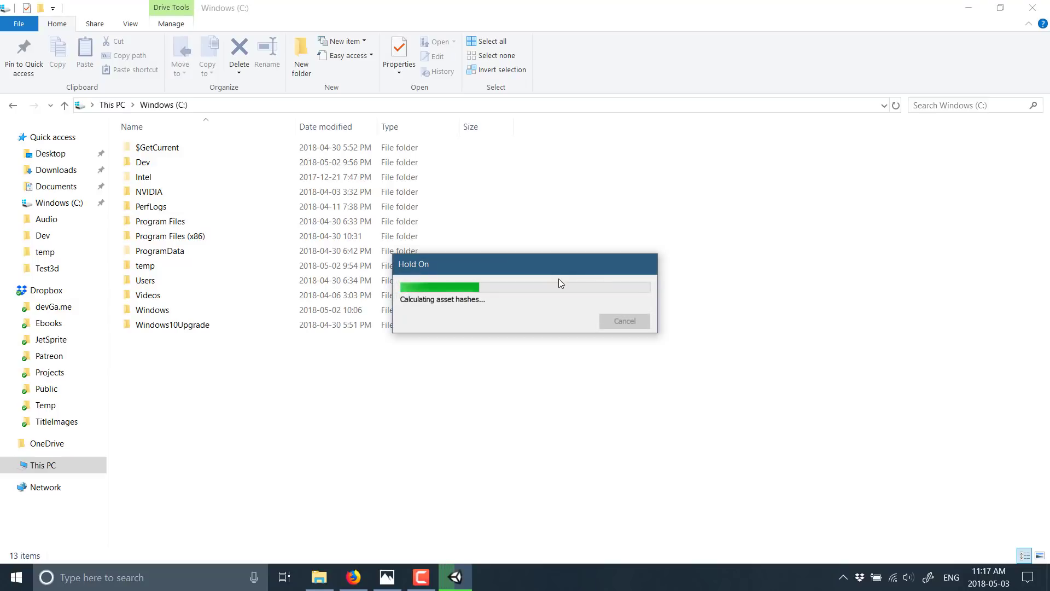
{"action": "left_click", "coordinate": [421, 577]}
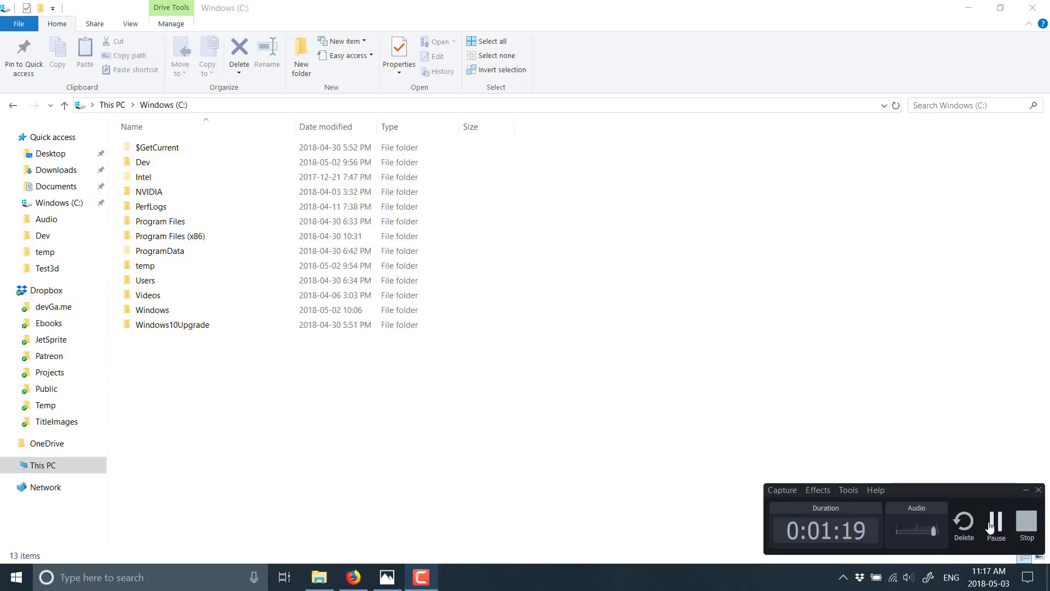
{"action": "left_click", "coordinate": [994, 523]}
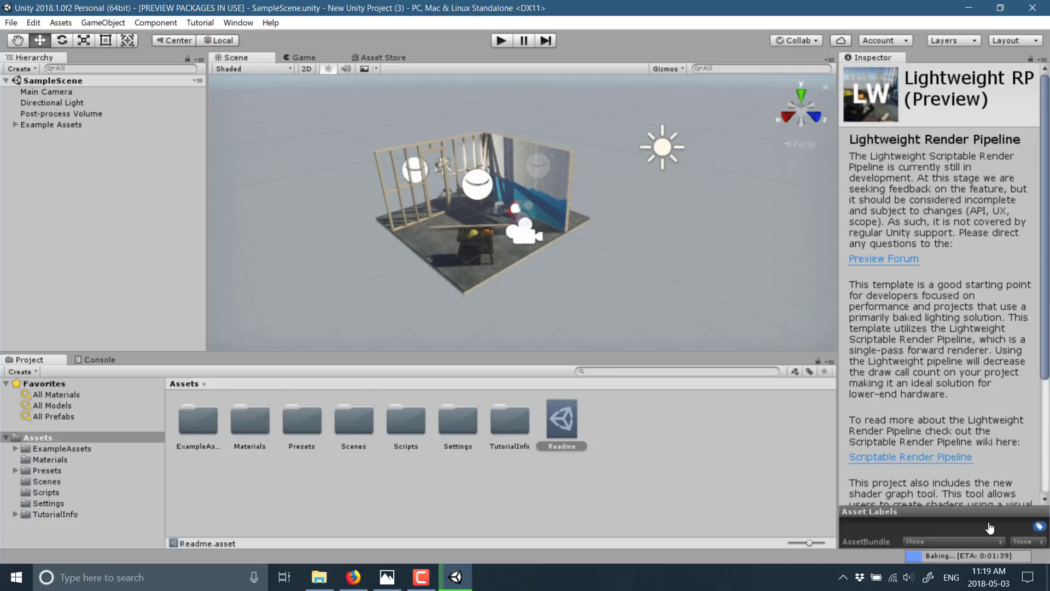
- Replace the open sample scene with a new, empty scene
{"action": "scroll", "coordinate": [482, 281], "scroll_direction": "up", "scroll_amount": 5}
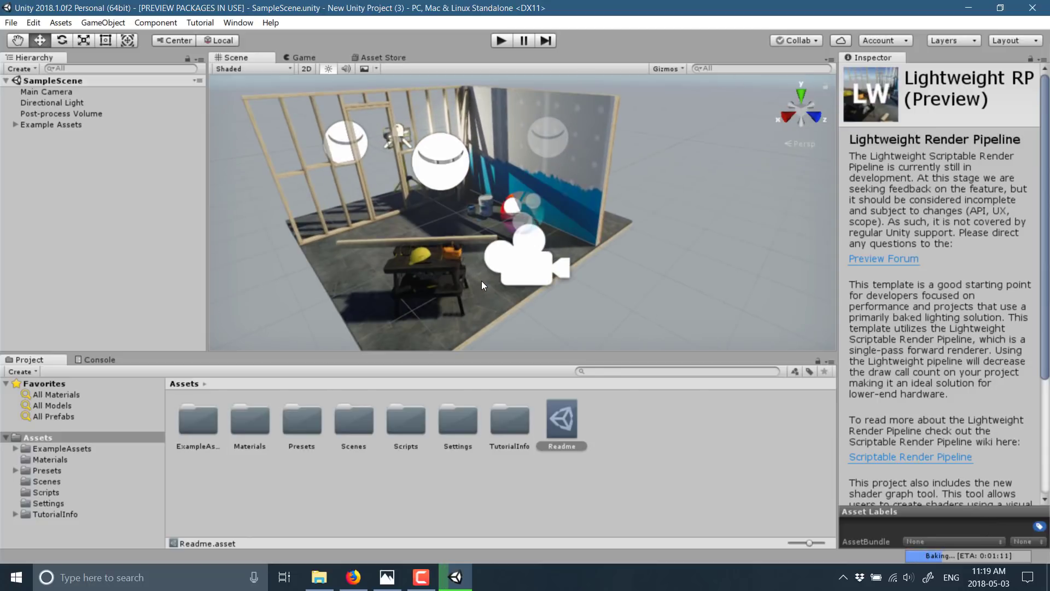
{"action": "scroll", "coordinate": [525, 185], "scroll_direction": "down", "scroll_amount": 4}
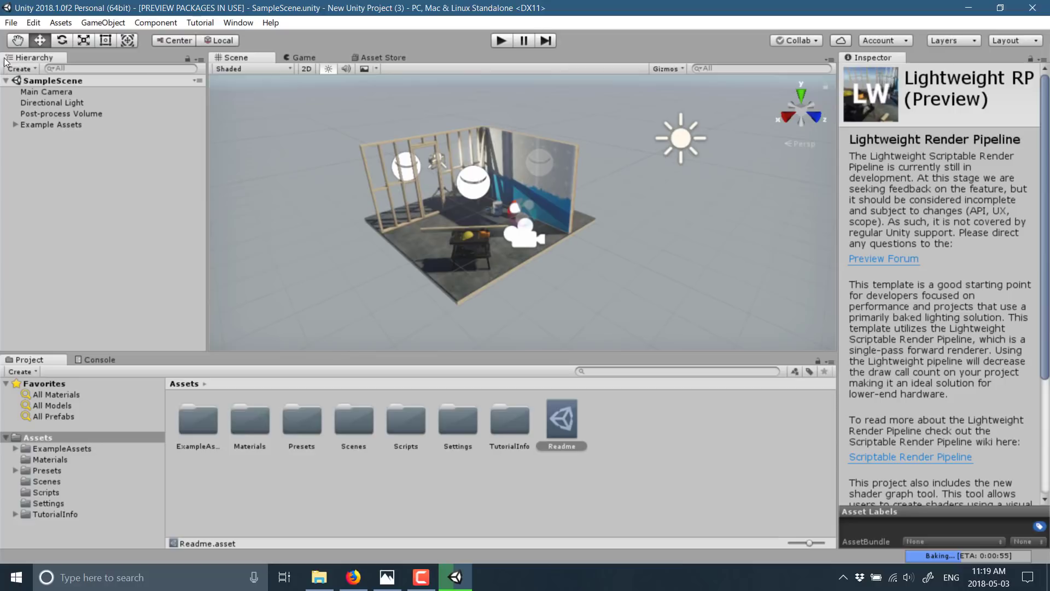
{"action": "left_click", "coordinate": [11, 22]}
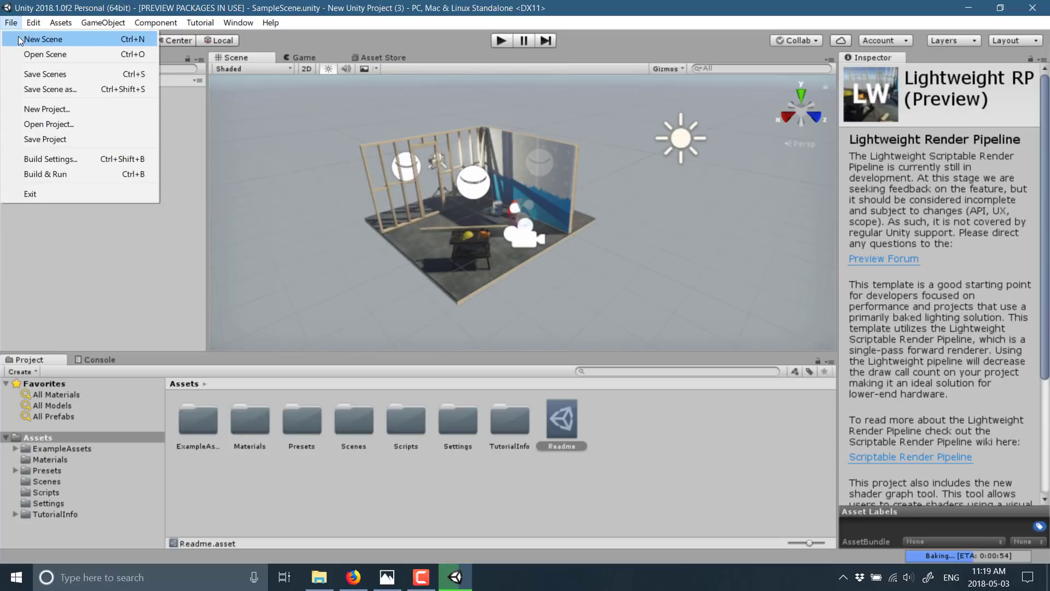
{"action": "left_click", "coordinate": [18, 36]}
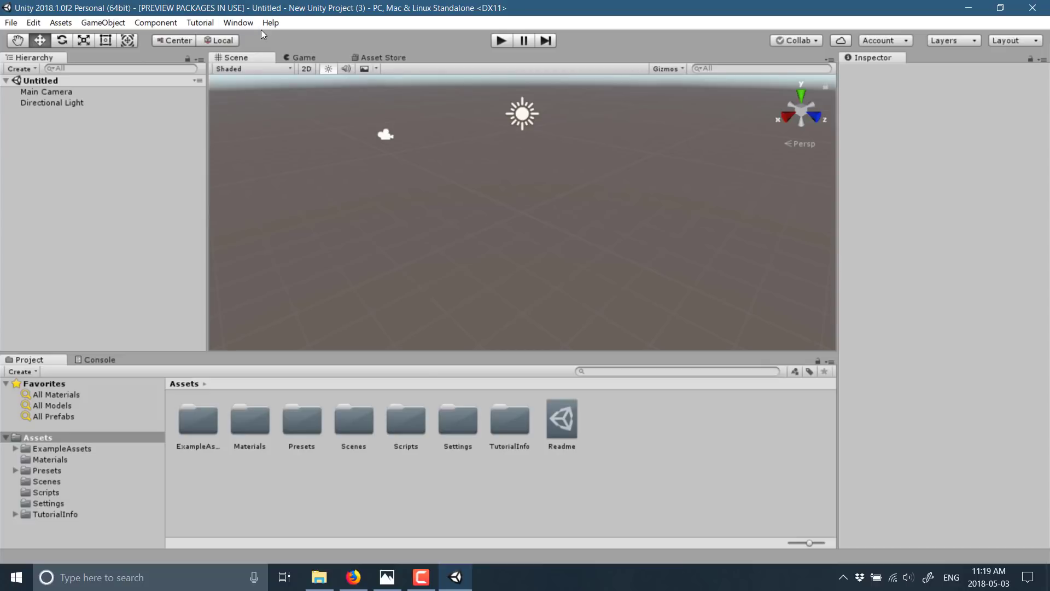
- Install the Shadergraph 1.1.4-preview package from the full package list and close the package manager
{"action": "left_click", "coordinate": [244, 25]}
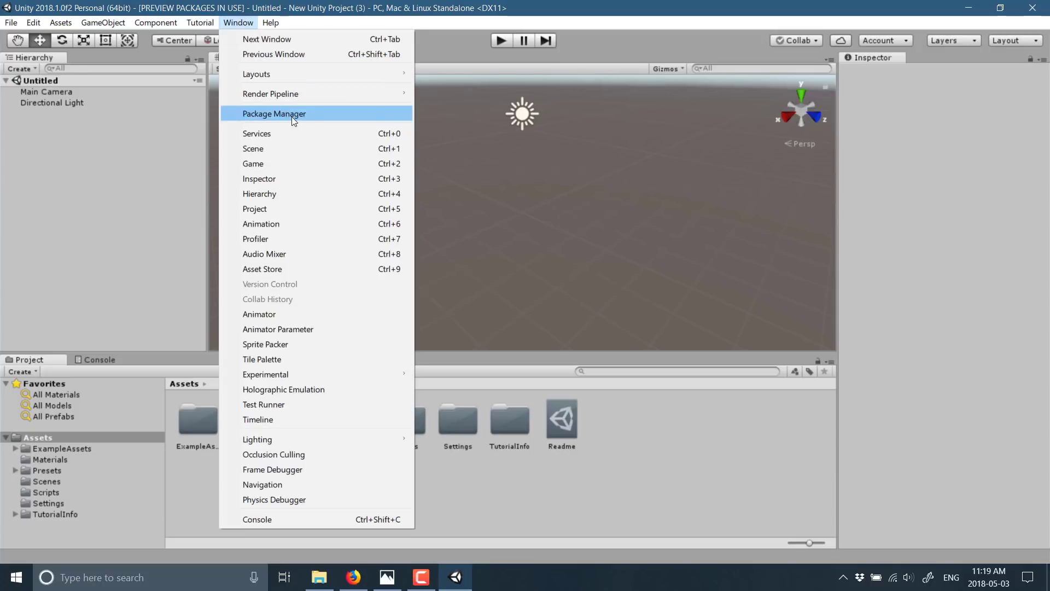
{"action": "left_click", "coordinate": [306, 115]}
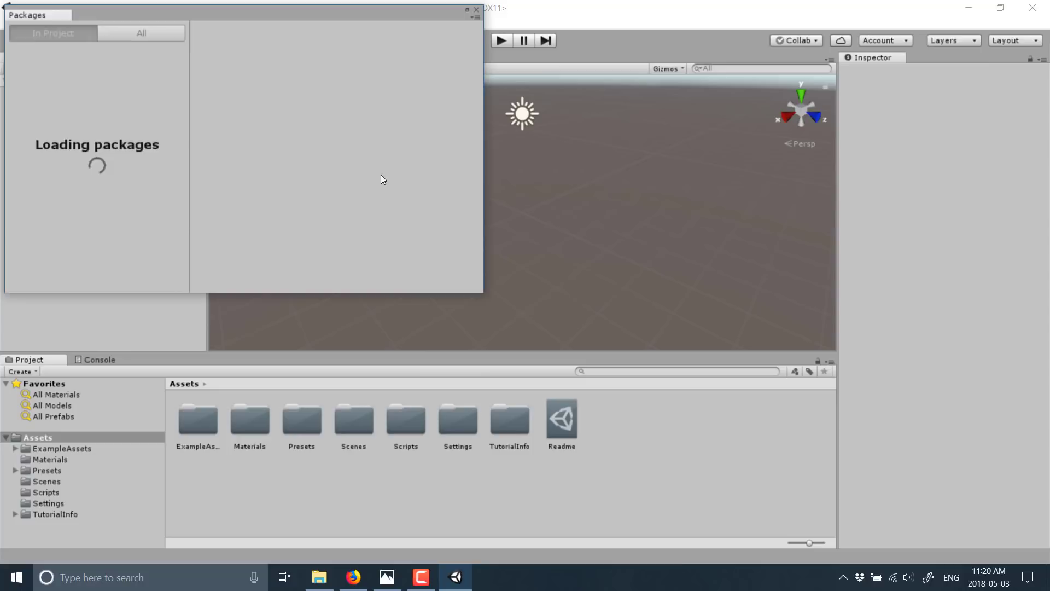
{"action": "left_click", "coordinate": [141, 35]}
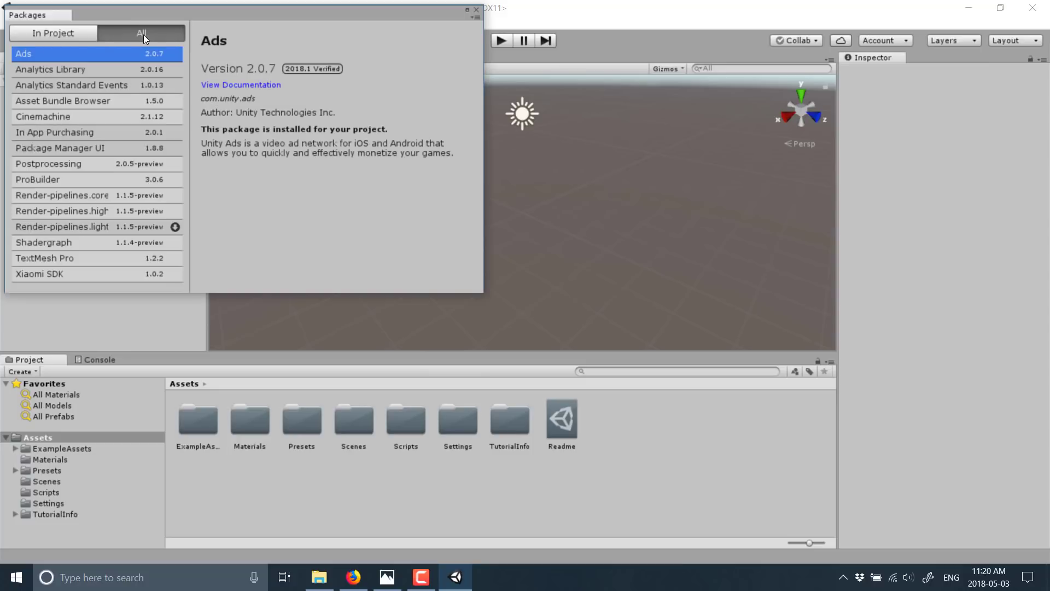
{"action": "left_click", "coordinate": [49, 245]}
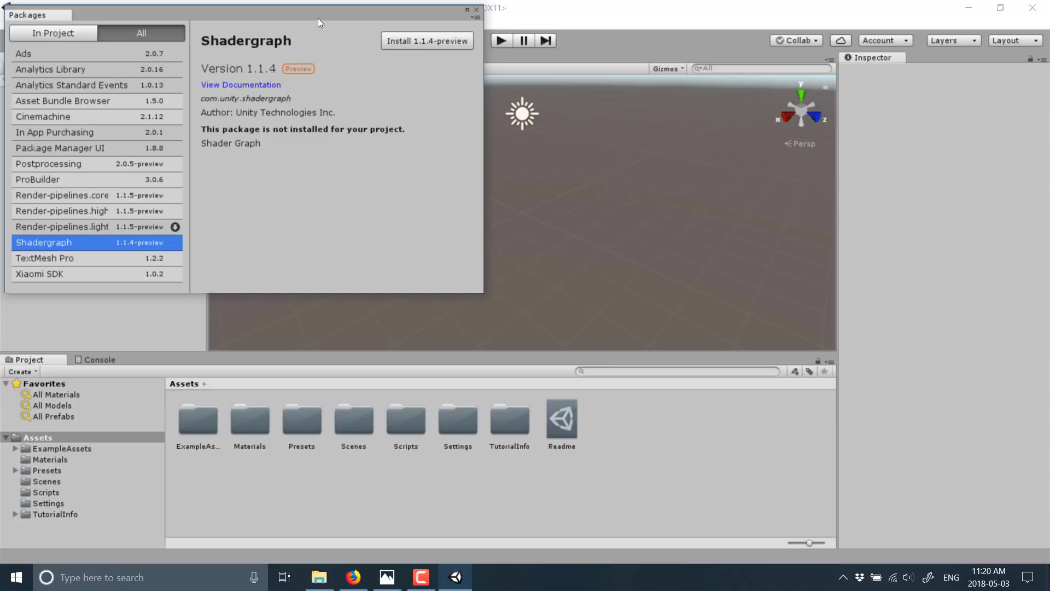
{"action": "left_click", "coordinate": [419, 46]}
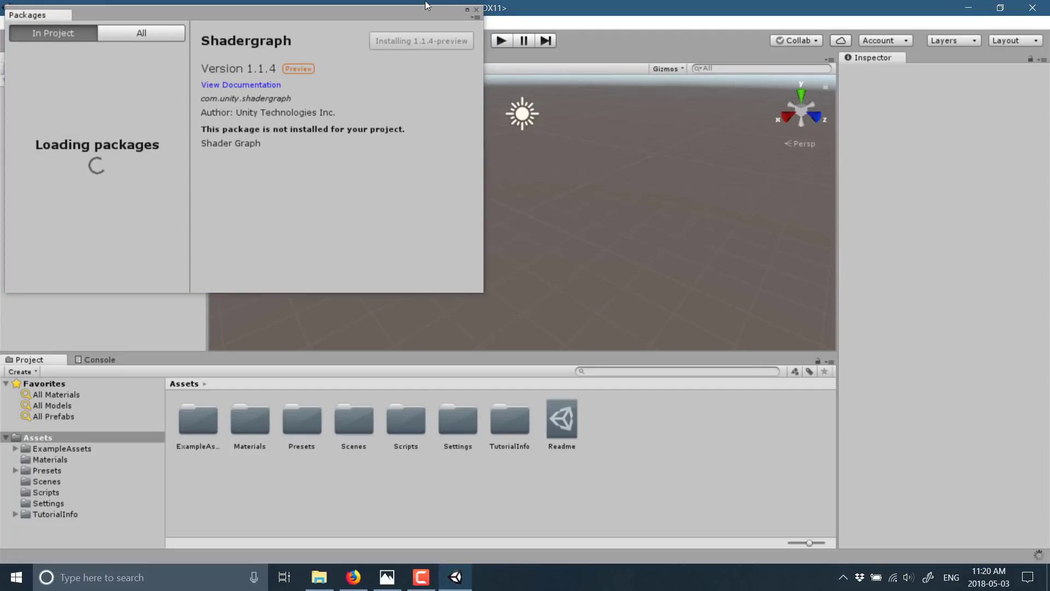
{"action": "left_click", "coordinate": [477, 10]}
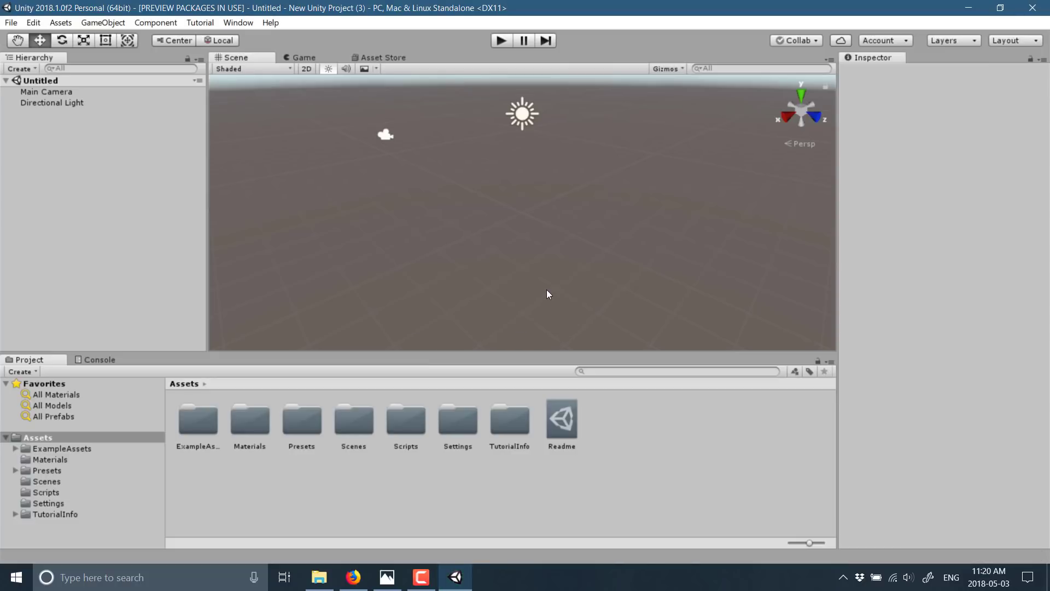
- Add a 3D sphere to the new scene
{"action": "right_click", "coordinate": [83, 143]}
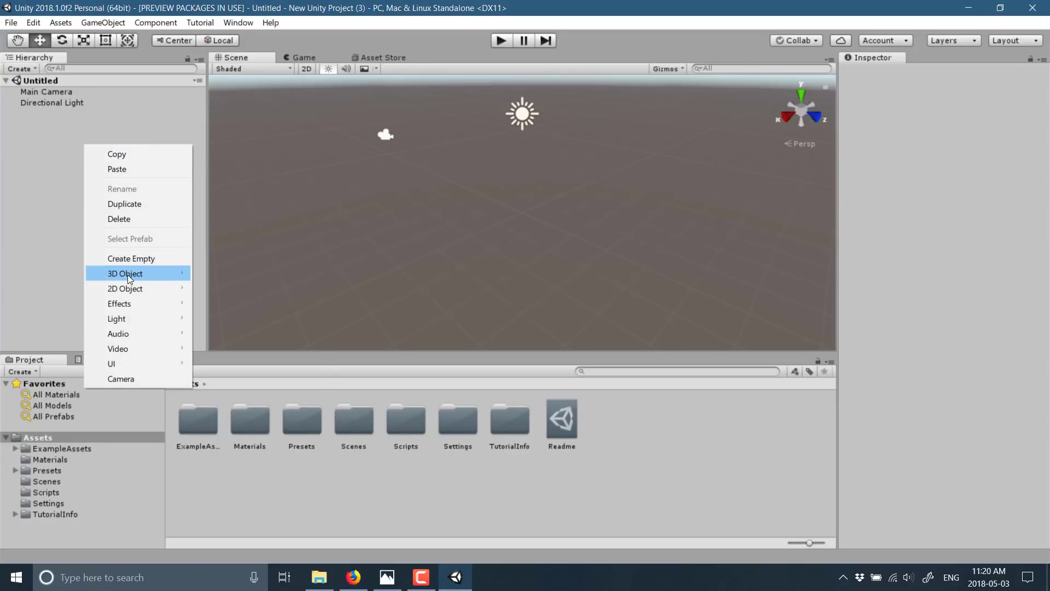
{"action": "mouse_move", "coordinate": [127, 275]}
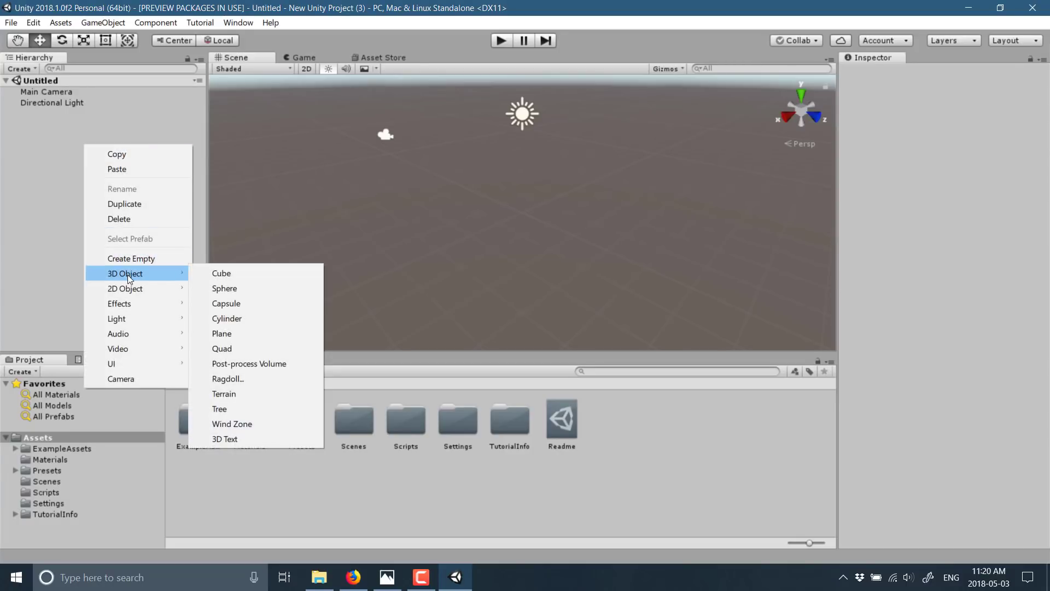
{"action": "left_click", "coordinate": [231, 289]}
{"action": "scroll", "coordinate": [552, 216], "scroll_direction": "up", "scroll_amount": 4}
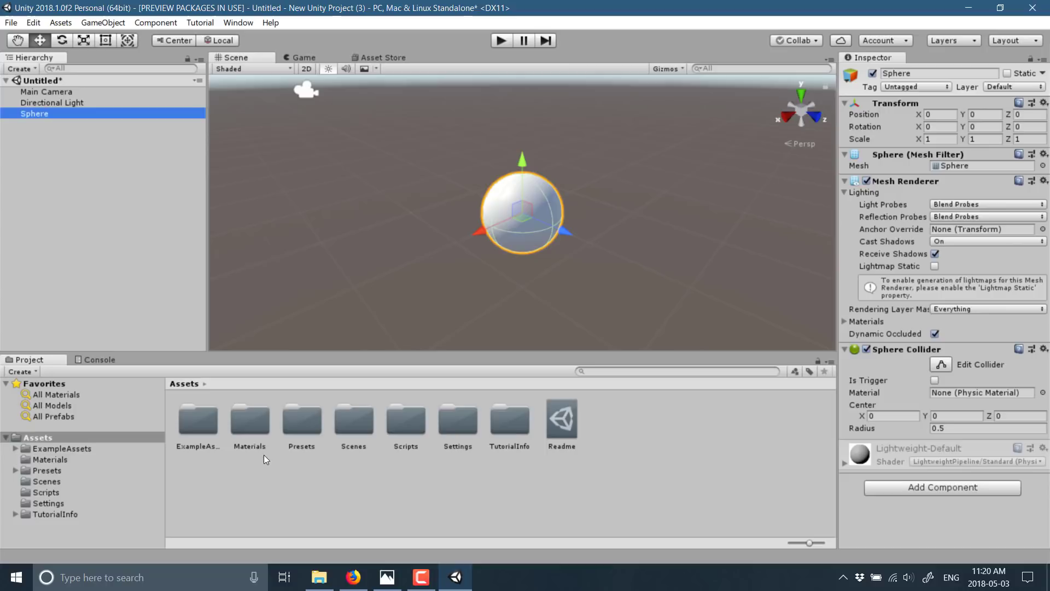
- Create a material named MyMaterial in the Materials folder
{"action": "right_click", "coordinate": [254, 426]}
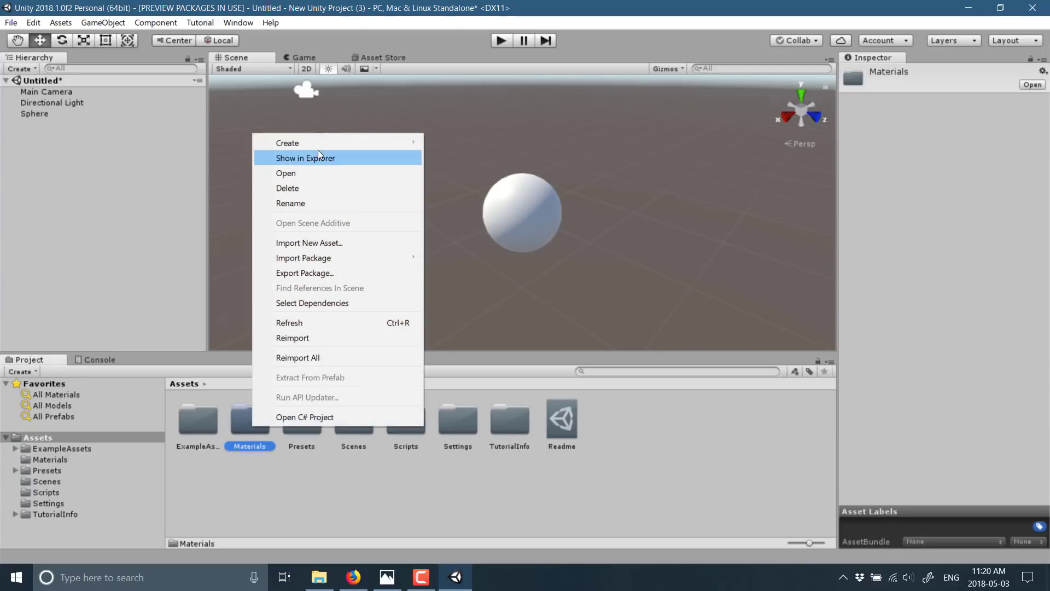
{"action": "mouse_move", "coordinate": [317, 141]}
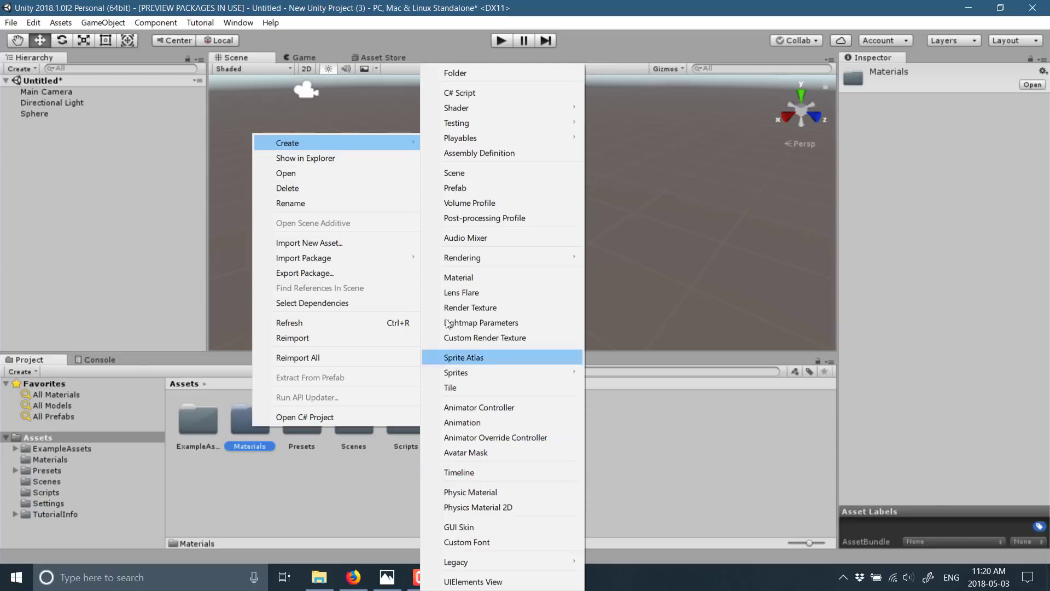
{"action": "left_click", "coordinate": [448, 279]}
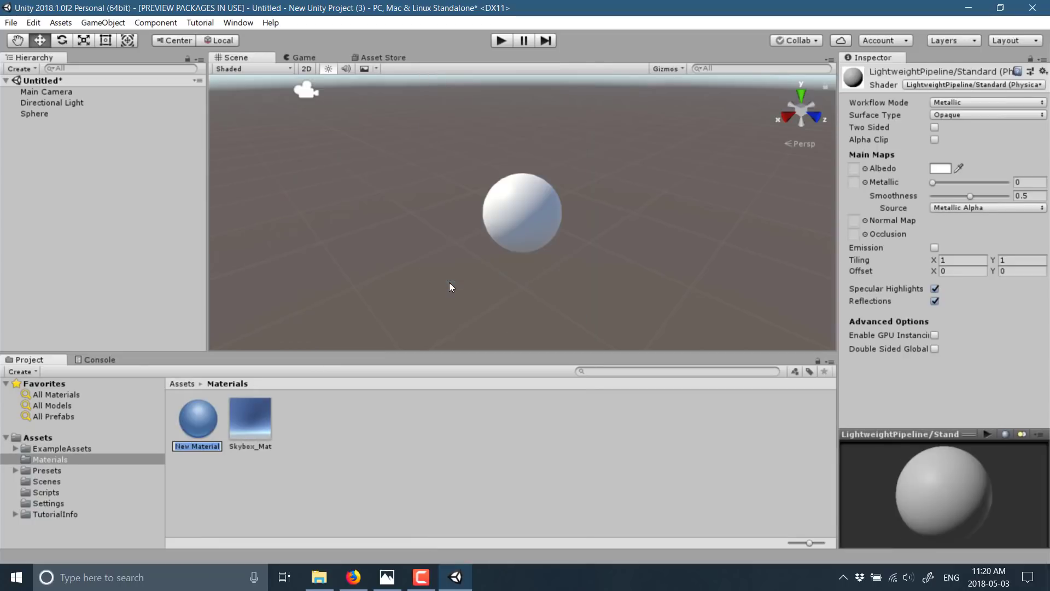
{"action": "type", "text": "MyMaterial"}
{"action": "key", "text": "Return"}
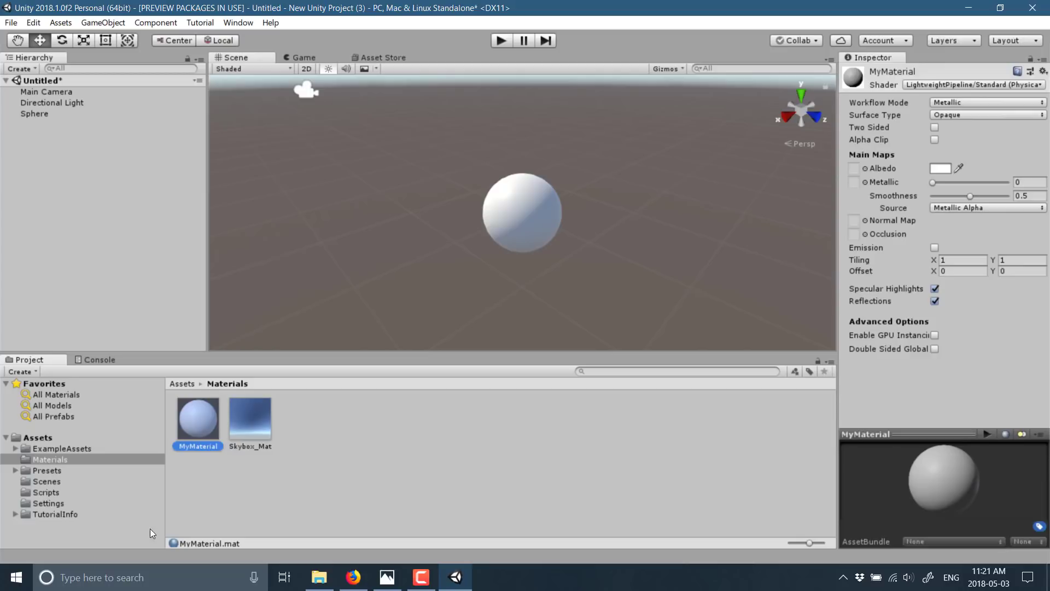
- Create a folder named Shaders directly under Assets
{"action": "left_click", "coordinate": [35, 437]}
{"action": "right_click", "coordinate": [322, 462]}
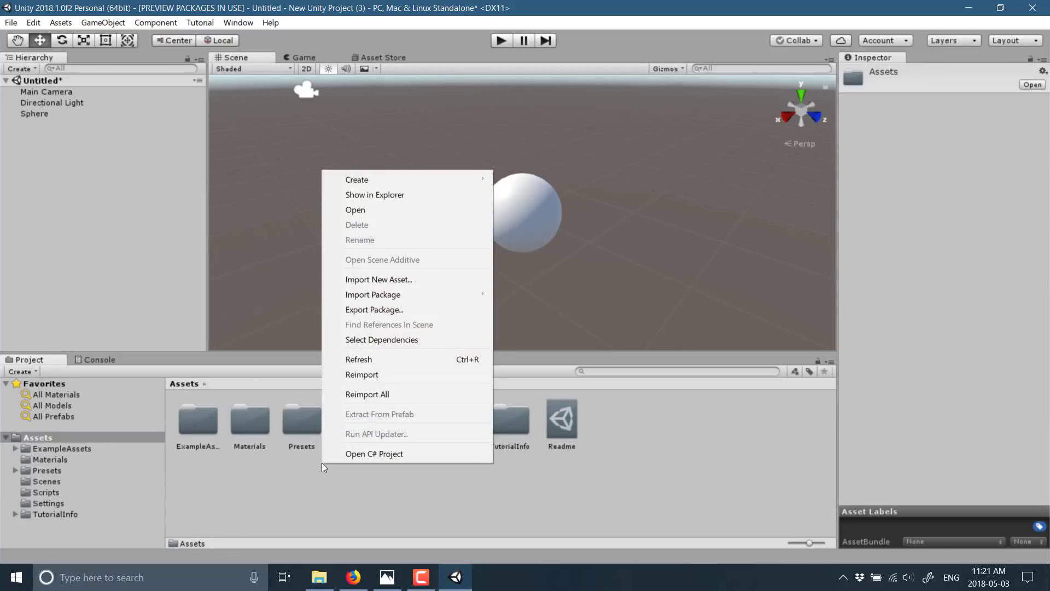
{"action": "mouse_move", "coordinate": [376, 181]}
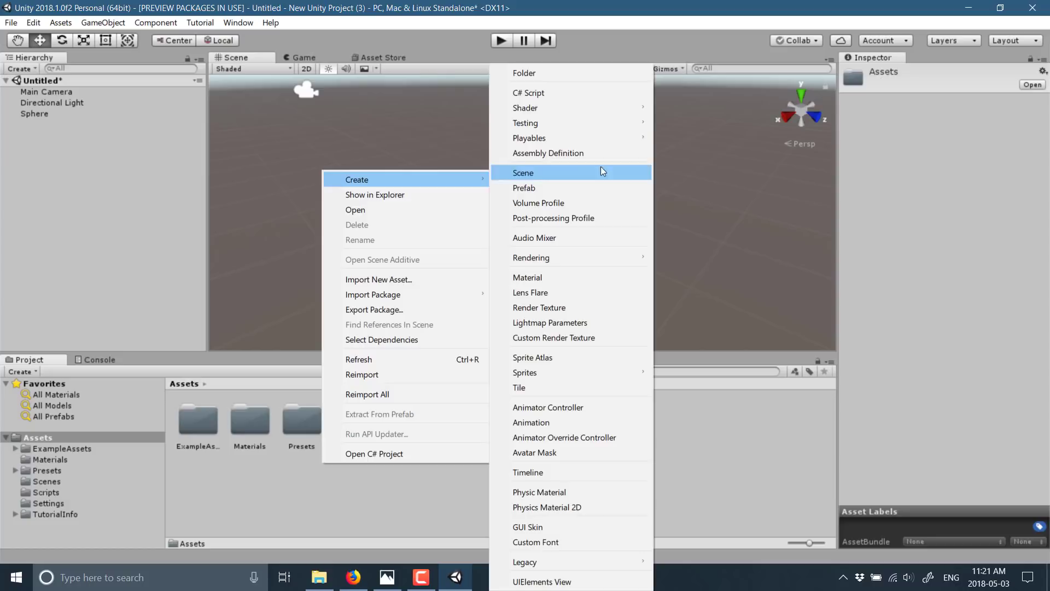
{"action": "left_click", "coordinate": [579, 77]}
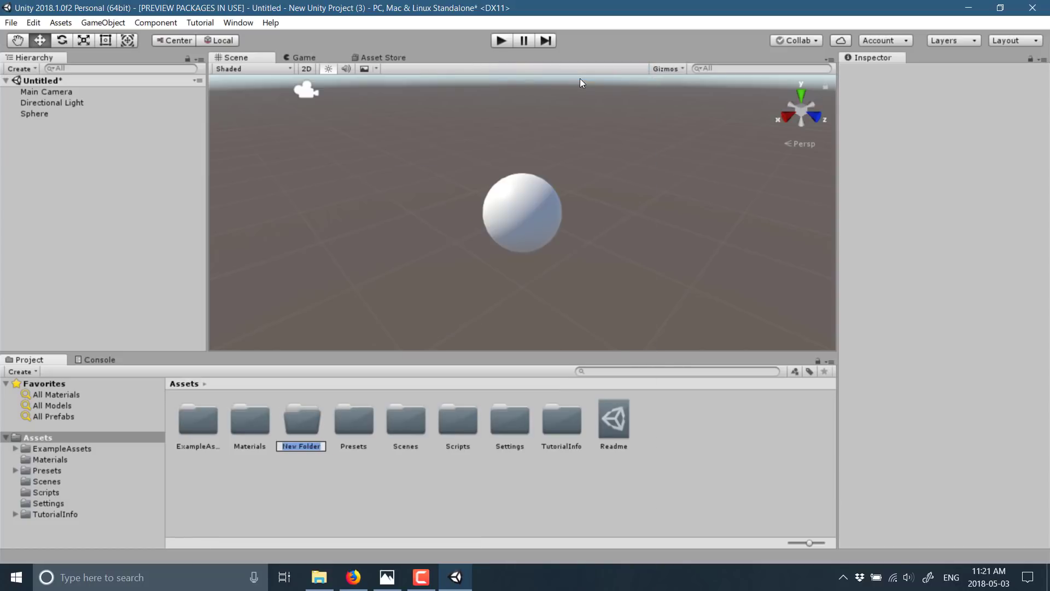
{"action": "type", "text": "Shaders"}
{"action": "key", "text": "Return"}
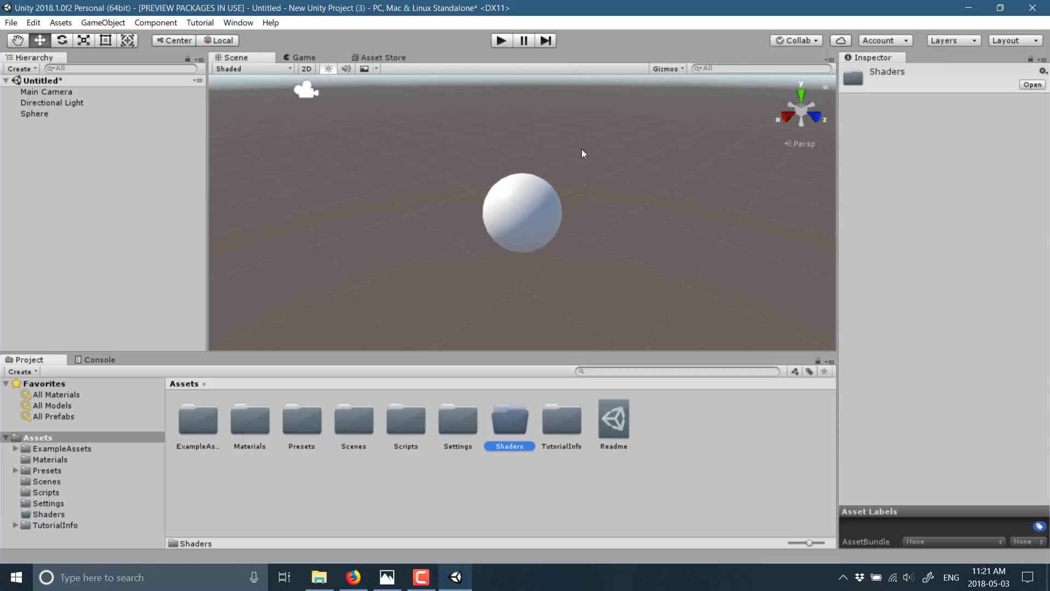
- Create a PBR Graph shader named MyShader in the Shaders folder
{"action": "right_click", "coordinate": [514, 415]}
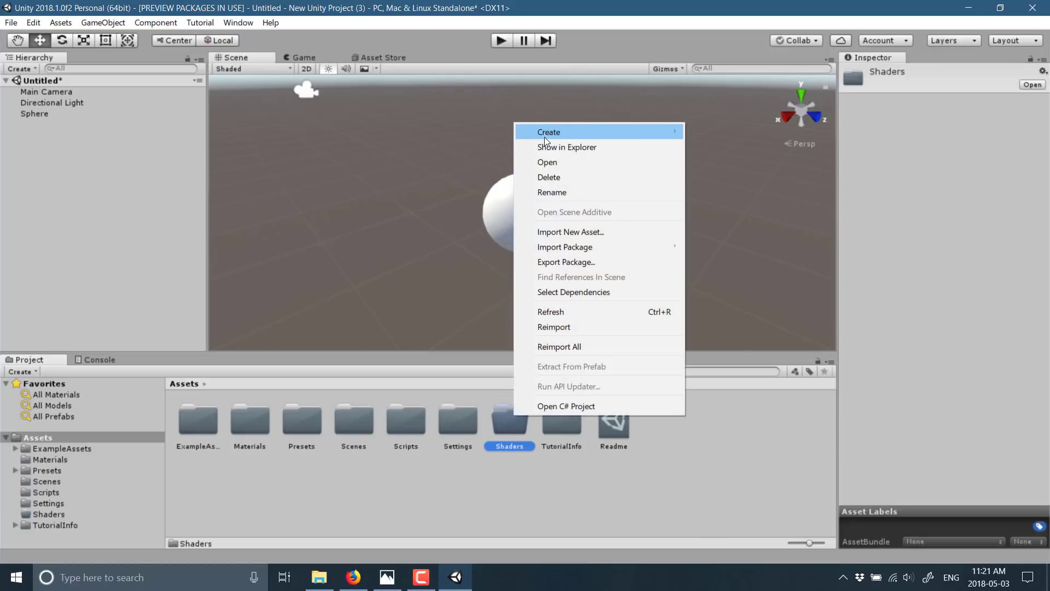
{"action": "mouse_move", "coordinate": [544, 137]}
{"action": "mouse_move", "coordinate": [770, 104]}
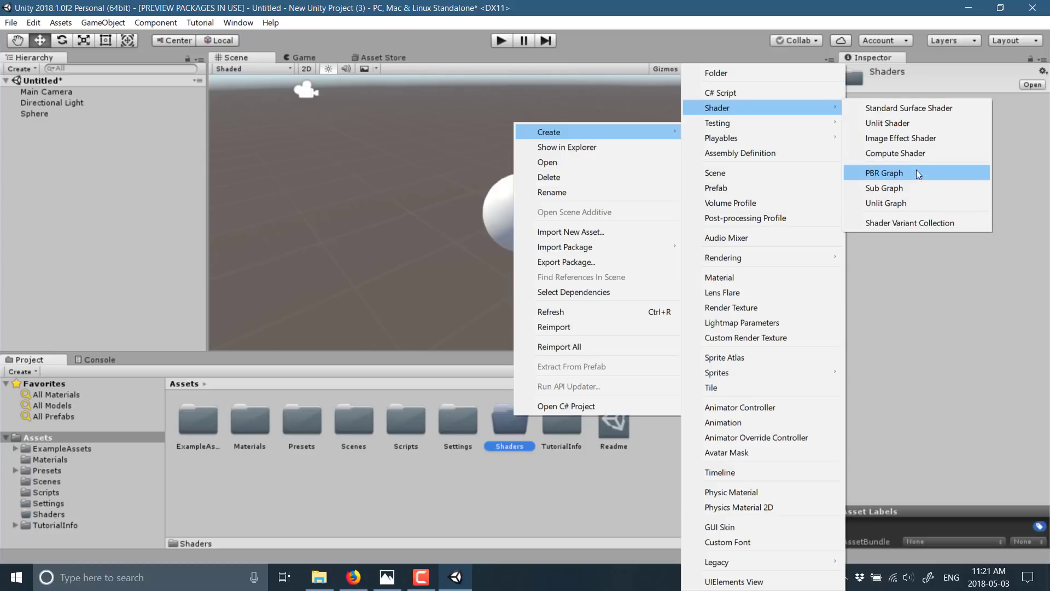
{"action": "left_click", "coordinate": [898, 174]}
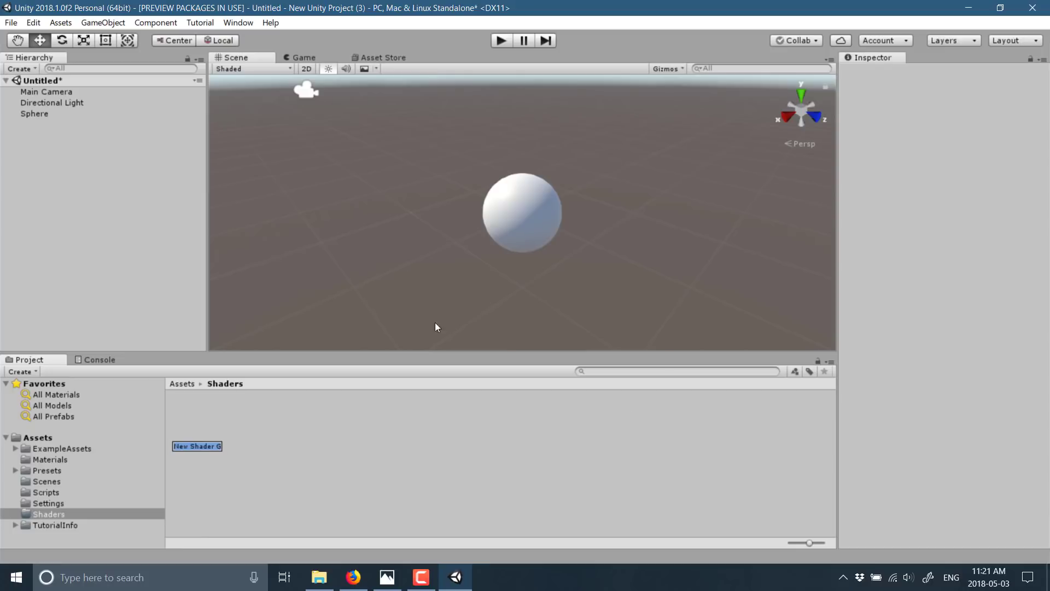
{"action": "type", "text": "MyWs"}
{"action": "key", "text": "BackSpace"}
{"action": "key", "text": "BackSpace"}
{"action": "type", "text": "Shader"}
{"action": "key", "text": "Return"}
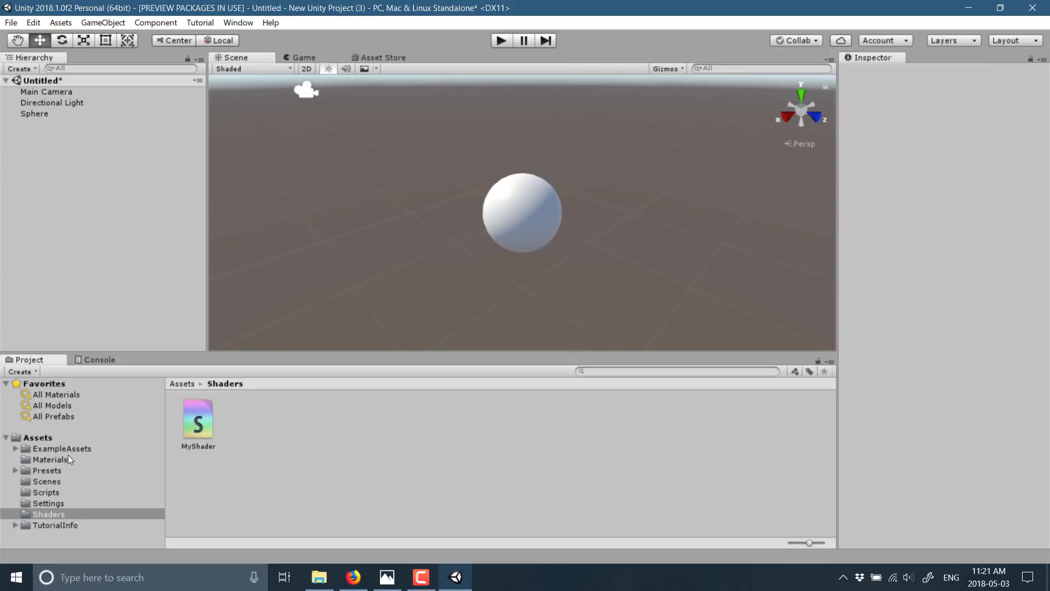
- Assign the MyShader graph from the Shaders folder as the shader of MyMaterial
{"action": "left_click", "coordinate": [51, 456]}
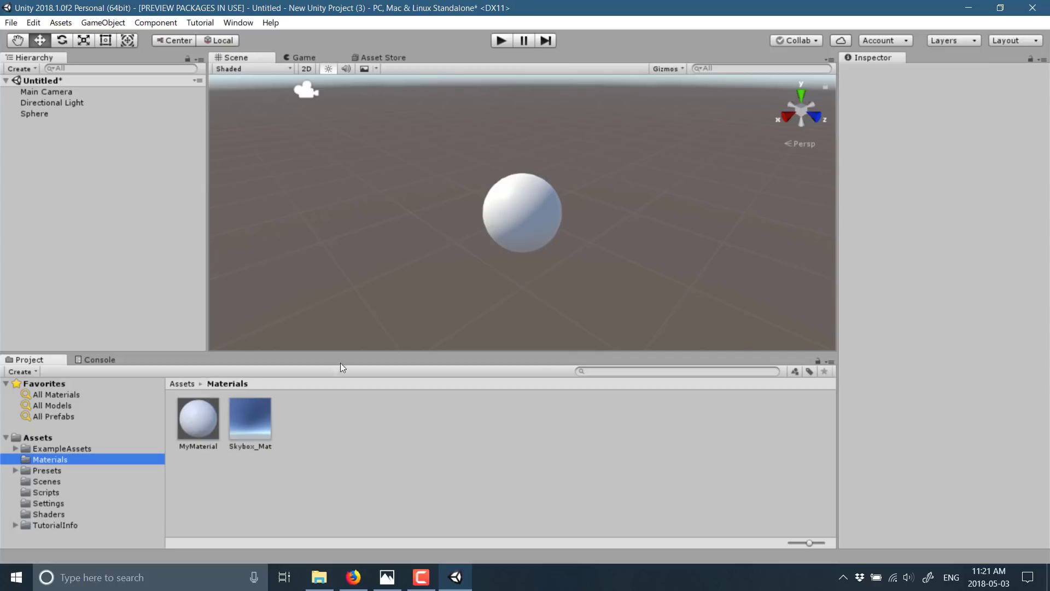
{"action": "left_click", "coordinate": [194, 414]}
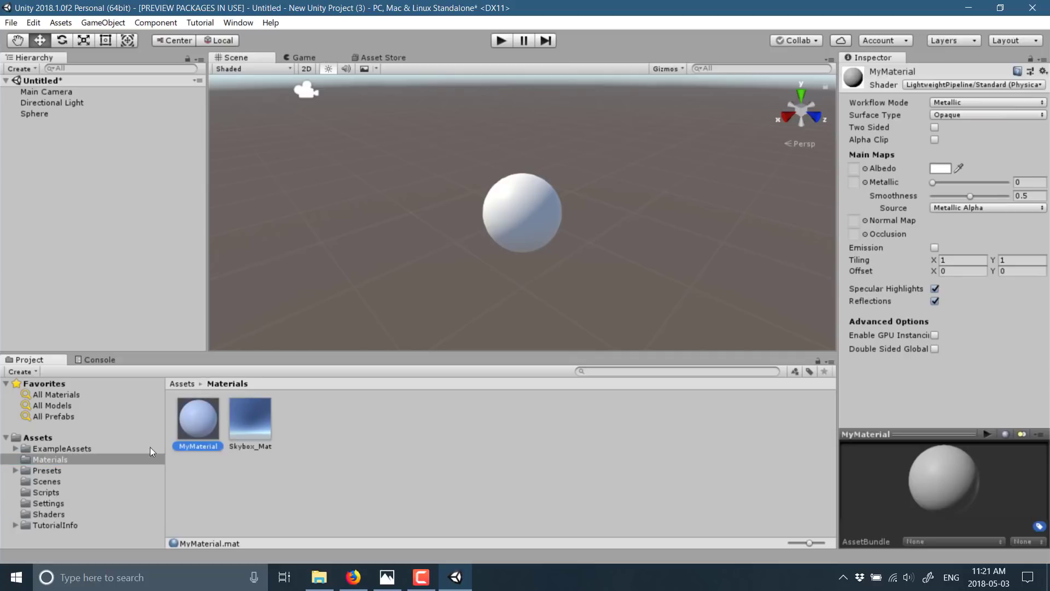
{"action": "left_click", "coordinate": [48, 515]}
{"action": "left_click_drag", "start_coordinate": [195, 421], "coordinate": [917, 388]}
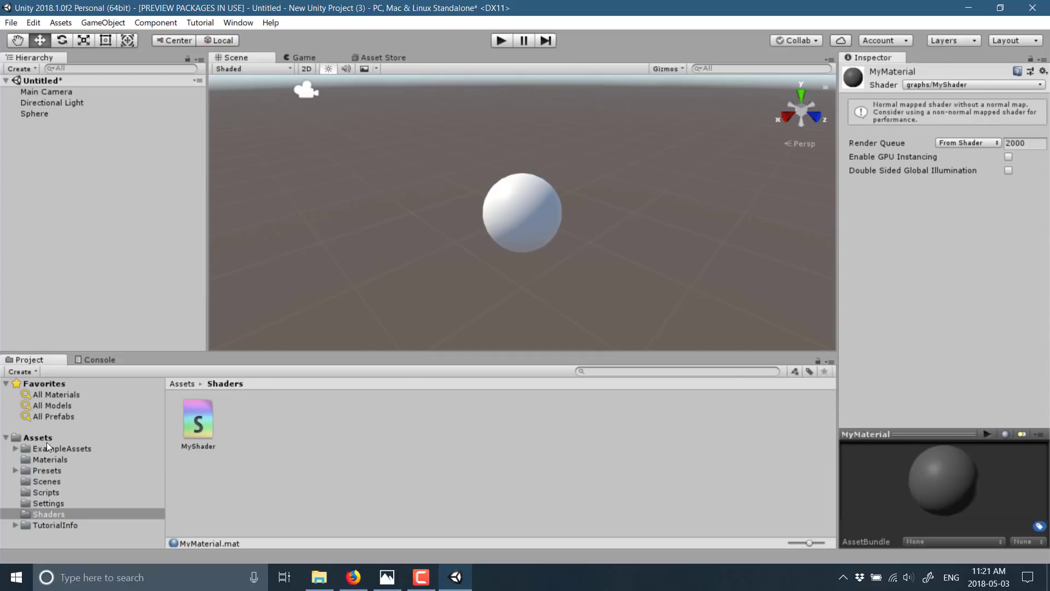
- Apply MyMaterial from the Materials folder to the sphere in the scene
{"action": "left_click", "coordinate": [48, 459]}
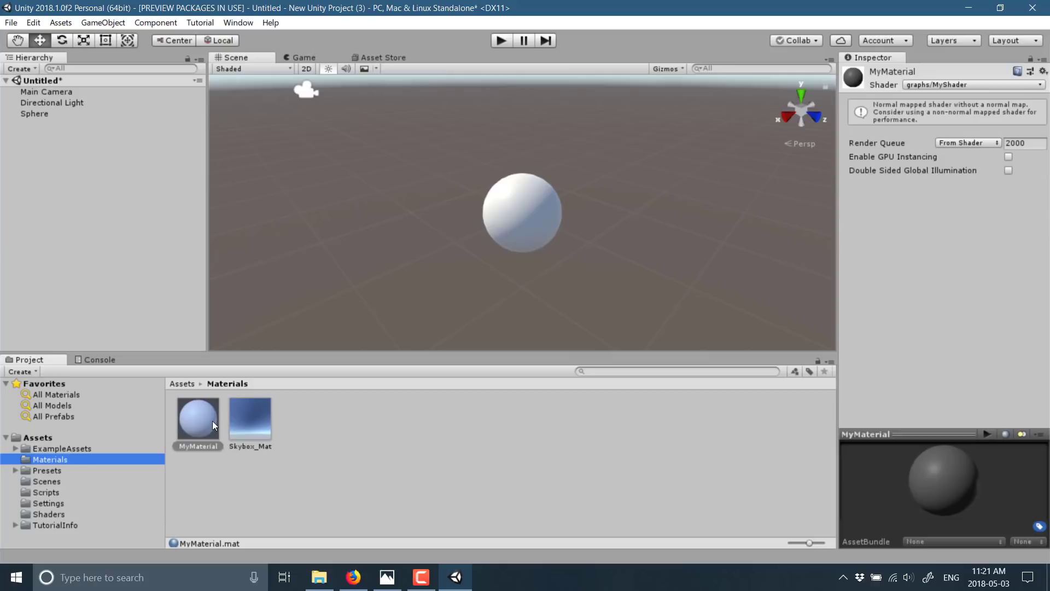
{"action": "left_click_drag", "start_coordinate": [208, 423], "coordinate": [526, 212]}
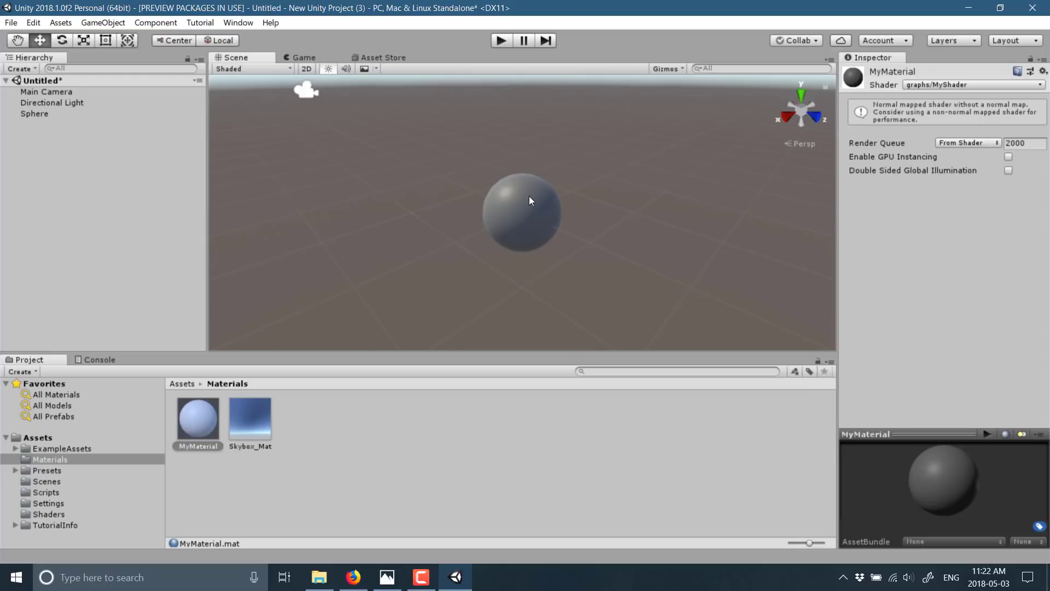
- Open the MyShader graph from the Shaders folder for editing and reposition its PBR Master node
{"action": "left_click", "coordinate": [51, 512]}
{"action": "double_click", "coordinate": [200, 418]}
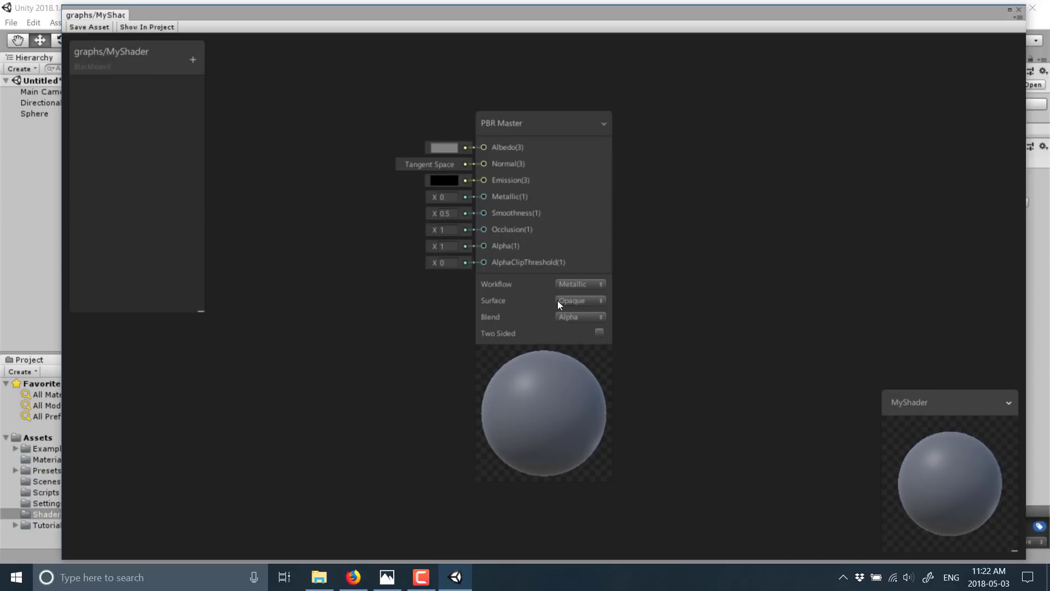
{"action": "left_click_drag", "start_coordinate": [553, 119], "coordinate": [611, 126]}
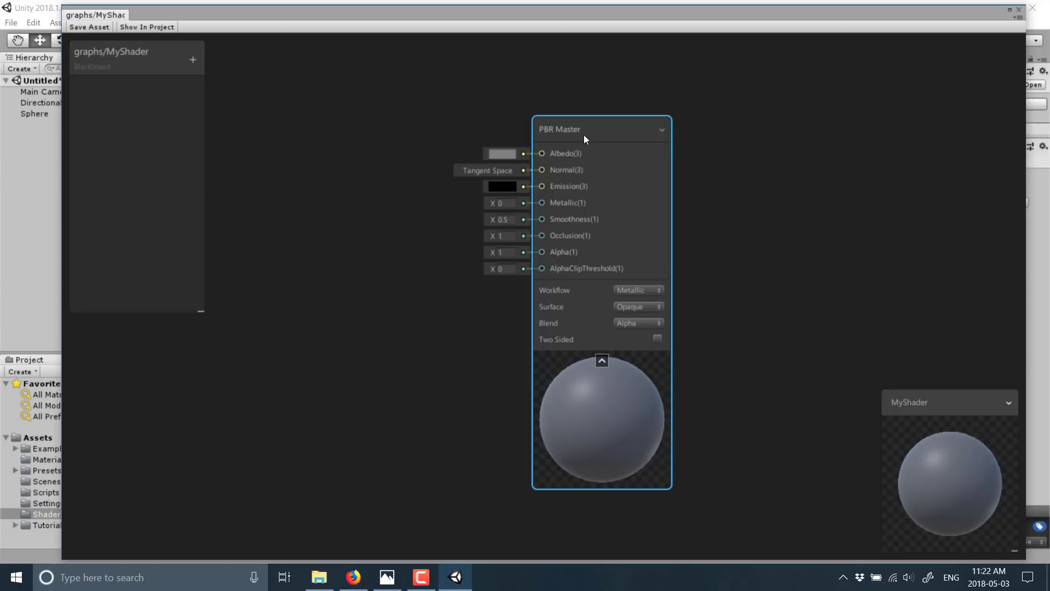
{"action": "left_click_drag", "start_coordinate": [583, 135], "coordinate": [598, 117]}
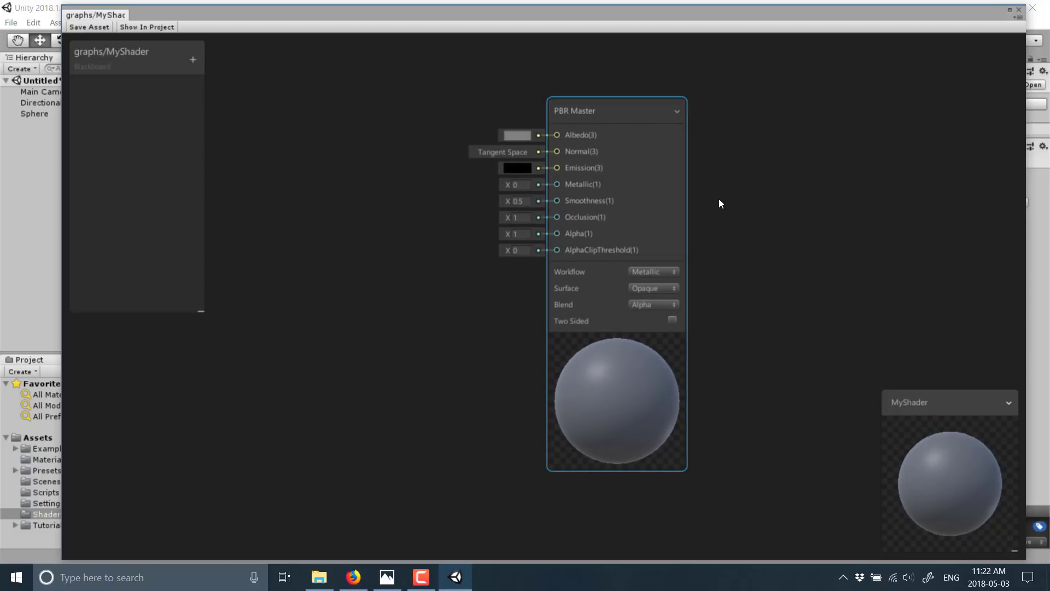
- Try the Specular workflow on the PBR Master node and return it to Metallic
{"action": "left_click", "coordinate": [661, 272]}
{"action": "left_click", "coordinate": [667, 282]}
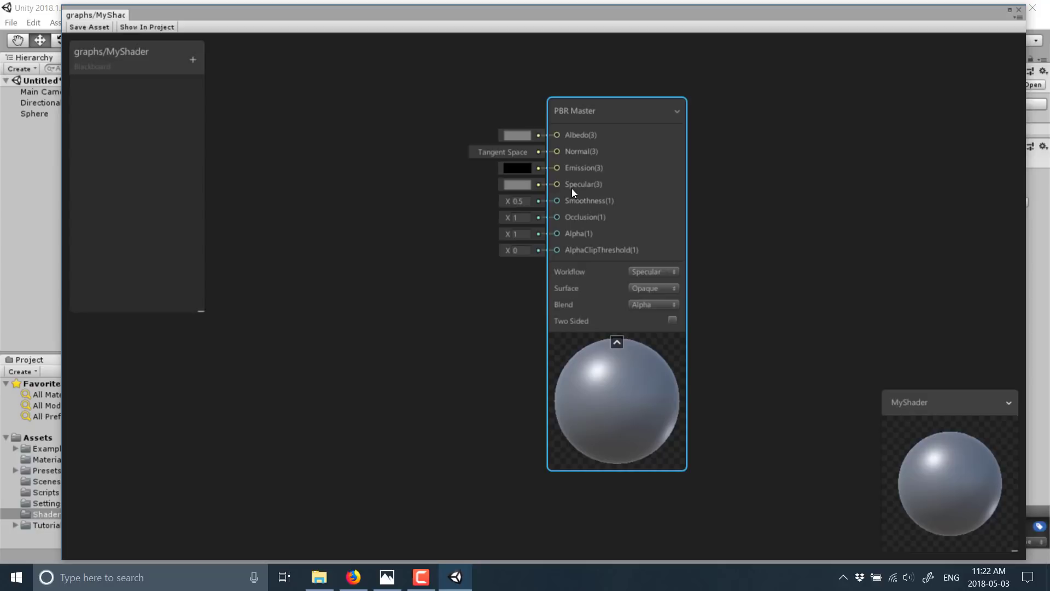
{"action": "left_click", "coordinate": [652, 273]}
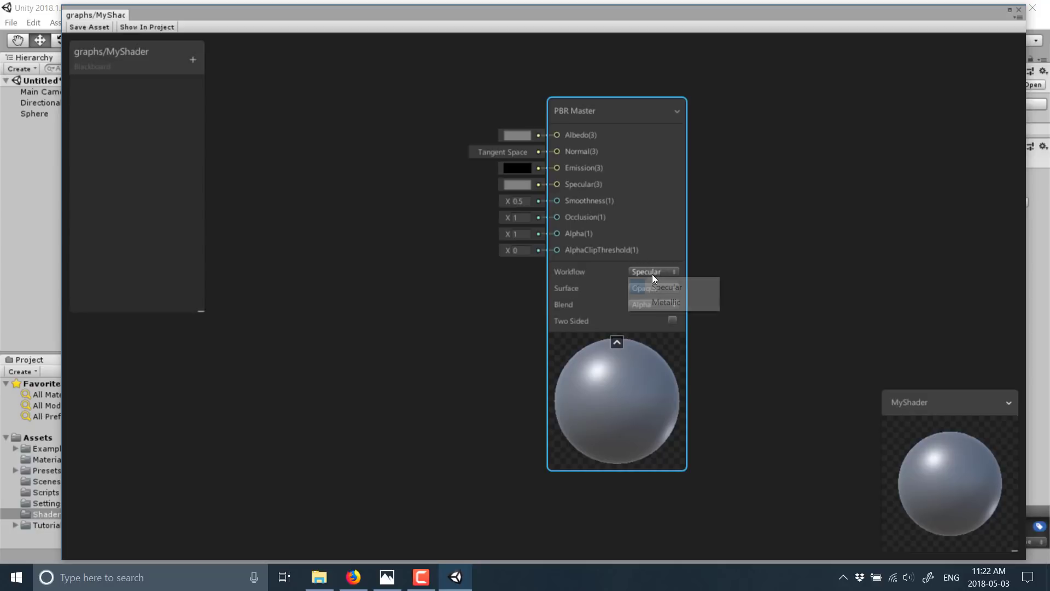
{"action": "left_click", "coordinate": [666, 298]}
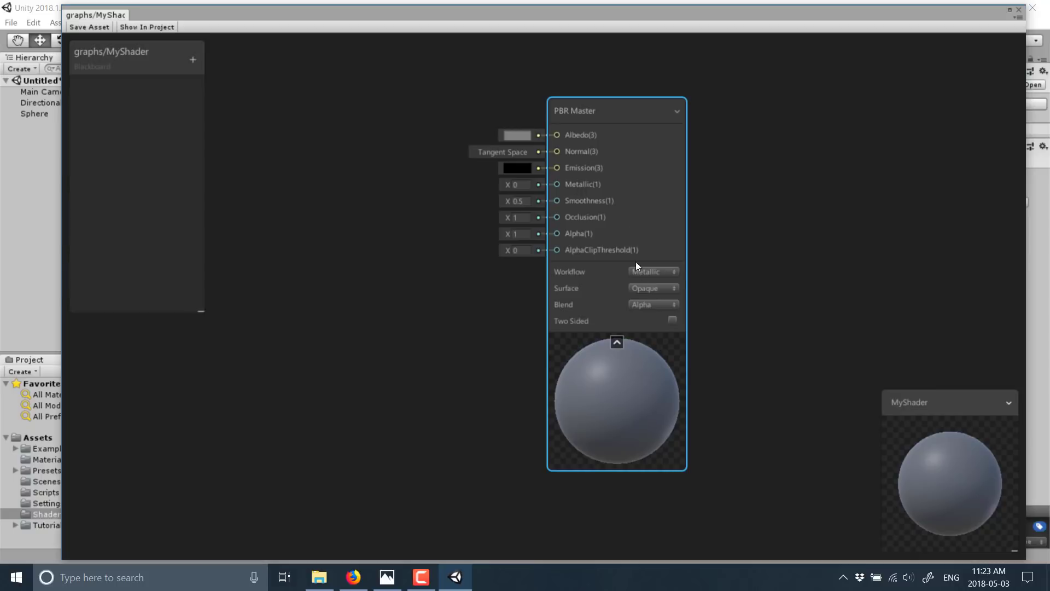
- Review the Blend options of the PBR Master node and set its Surface to Transparent
{"action": "left_click", "coordinate": [665, 305]}
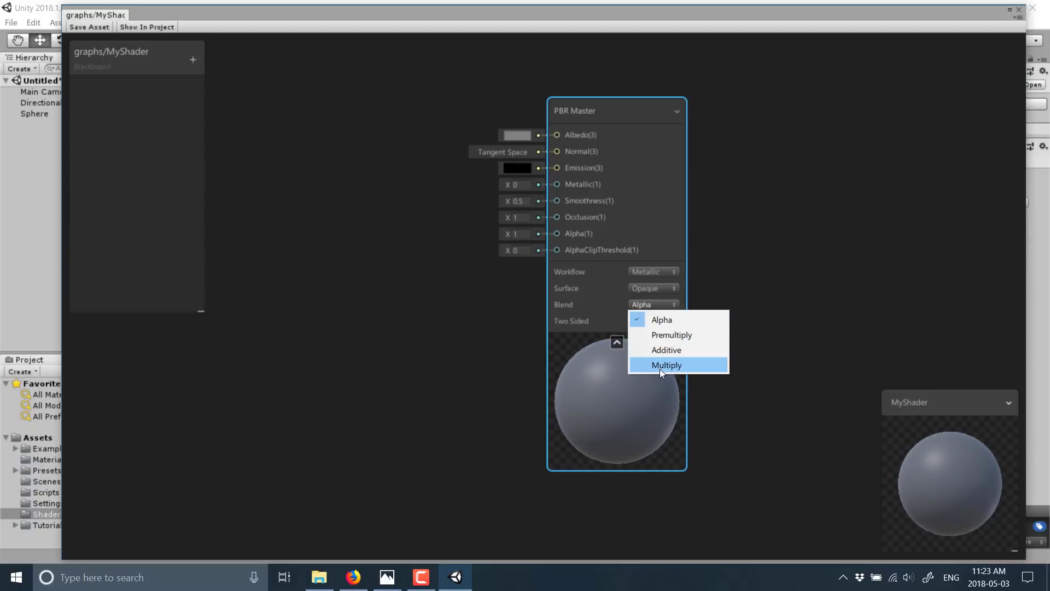
{"action": "left_click", "coordinate": [647, 304]}
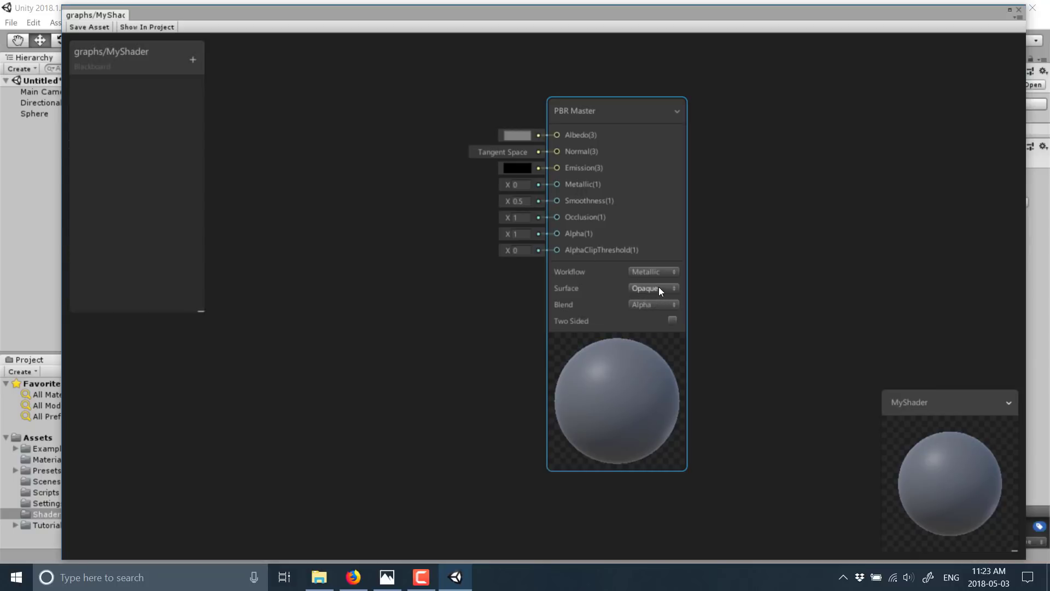
{"action": "left_click", "coordinate": [658, 287]}
{"action": "left_click", "coordinate": [671, 314]}
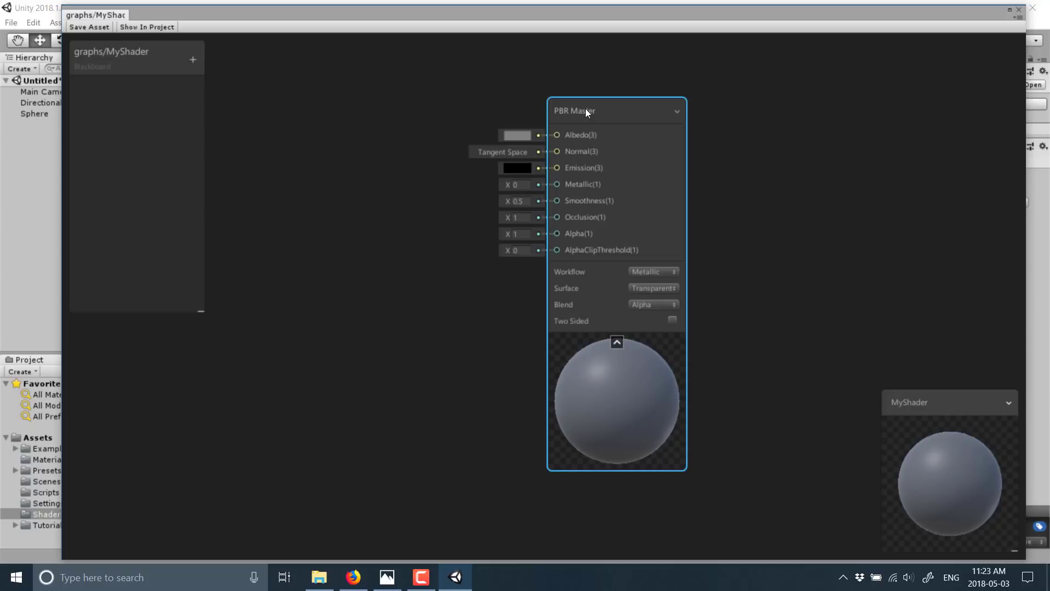
- Move the PBR Master node farther down and to the right in the graph, leaving free space before its inputs
{"action": "left_click_drag", "start_coordinate": [587, 111], "coordinate": [617, 153]}
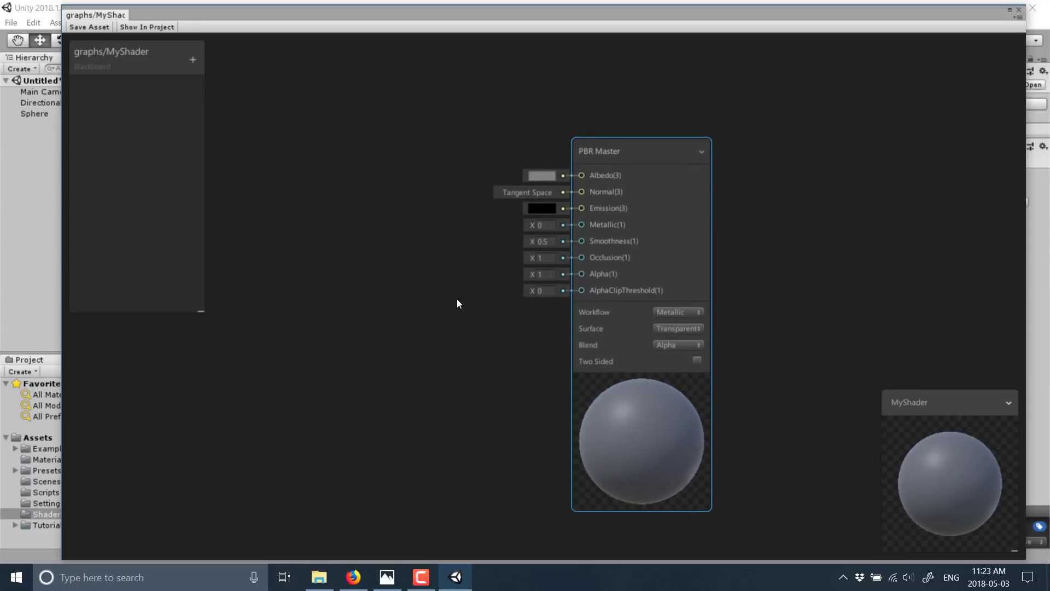
{"action": "left_click_drag", "start_coordinate": [582, 297], "coordinate": [523, 325]}
{"action": "scroll", "coordinate": [409, 341], "scroll_direction": "down", "scroll_amount": 5}
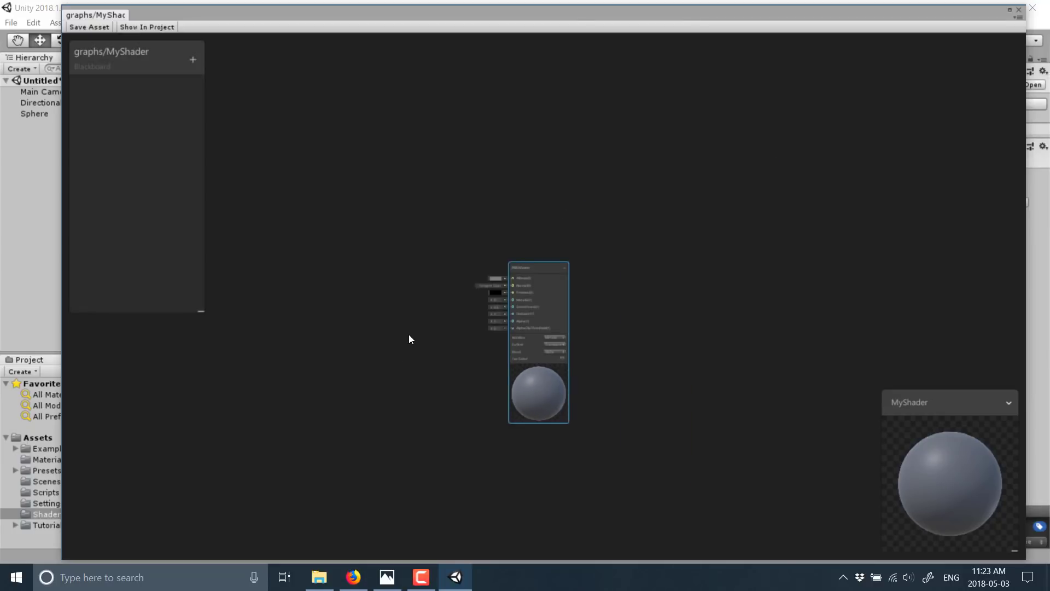
{"action": "scroll", "coordinate": [402, 322], "scroll_direction": "up", "scroll_amount": 4}
{"action": "scroll", "coordinate": [395, 310], "scroll_direction": "up", "scroll_amount": 3}
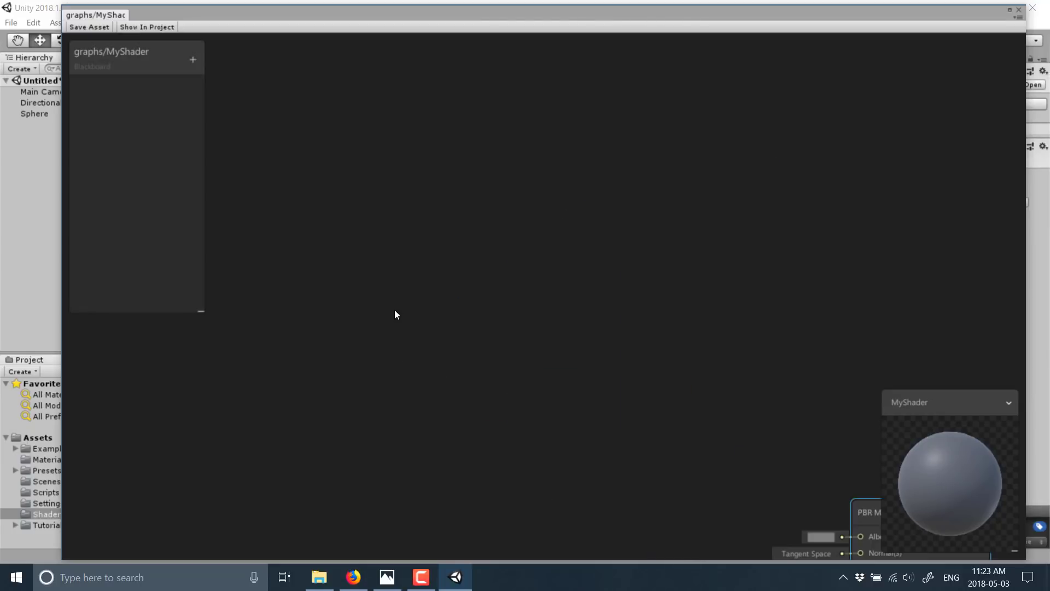
{"action": "middle_click_drag", "start_coordinate": [523, 299], "coordinate": [271, 74]}
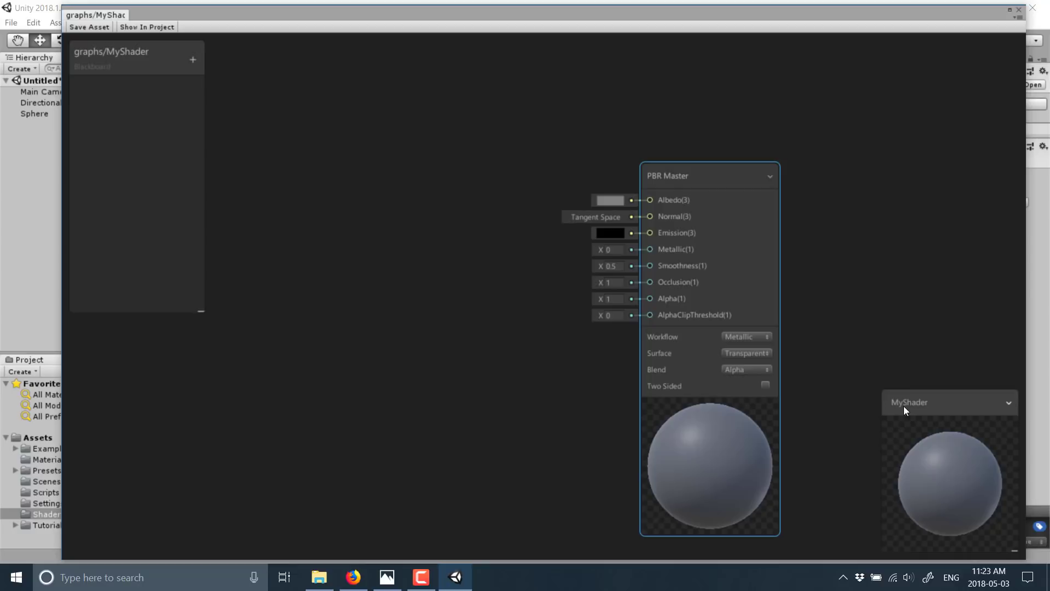
- Move the MyShader preview beside the PBR Master node and enlarge it
{"action": "left_click_drag", "start_coordinate": [903, 401], "coordinate": [867, 395]}
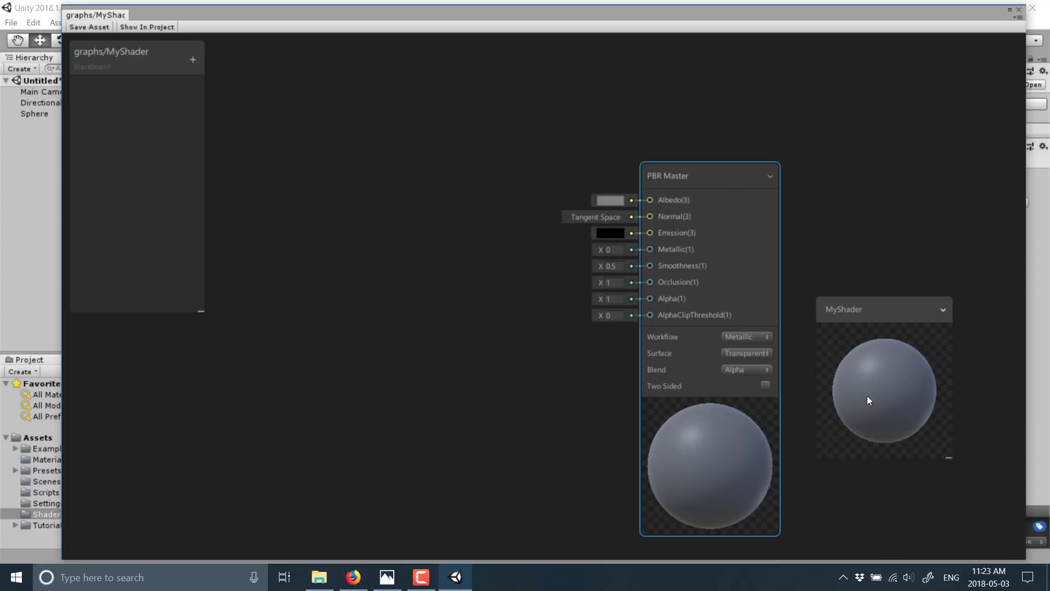
{"action": "left_click", "coordinate": [949, 462]}
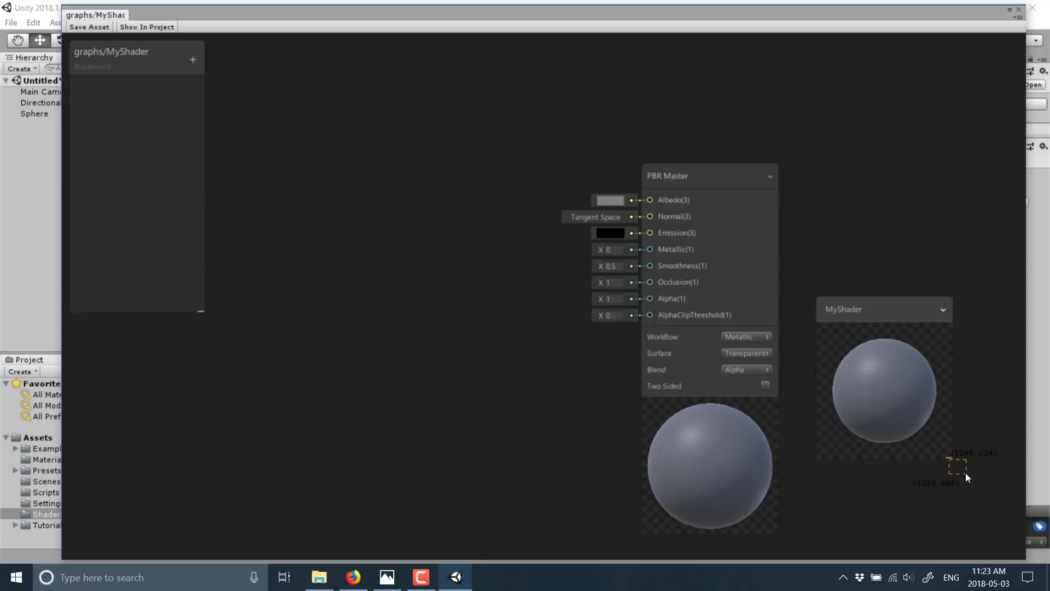
{"action": "left_click_drag", "start_coordinate": [950, 457], "coordinate": [1006, 514]}
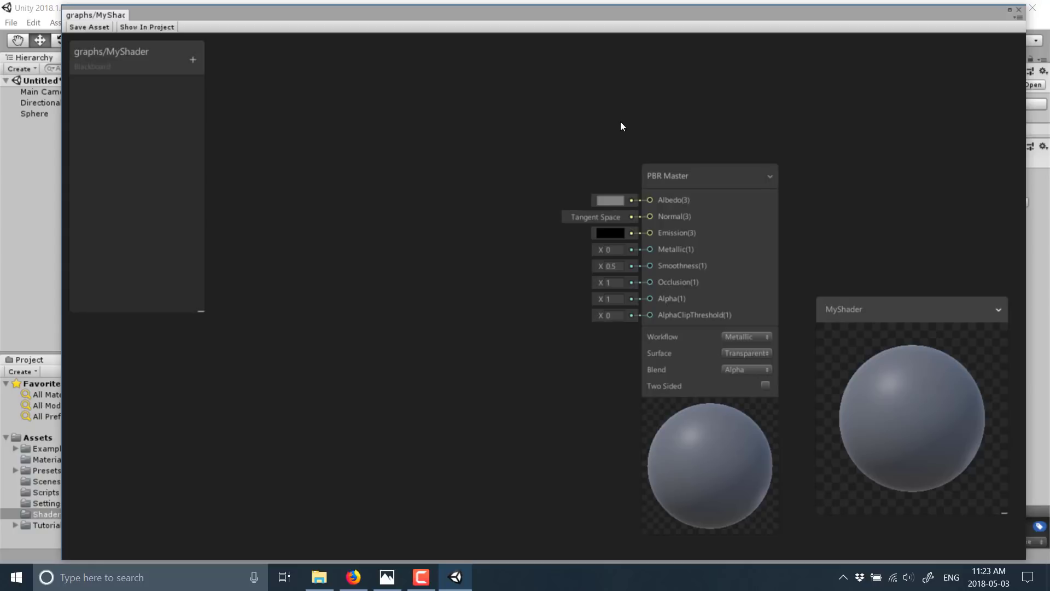
- Collapse and re-expand the MyShader preview, the PBR Master node's ports and the node's own preview
{"action": "left_click", "coordinate": [999, 307]}
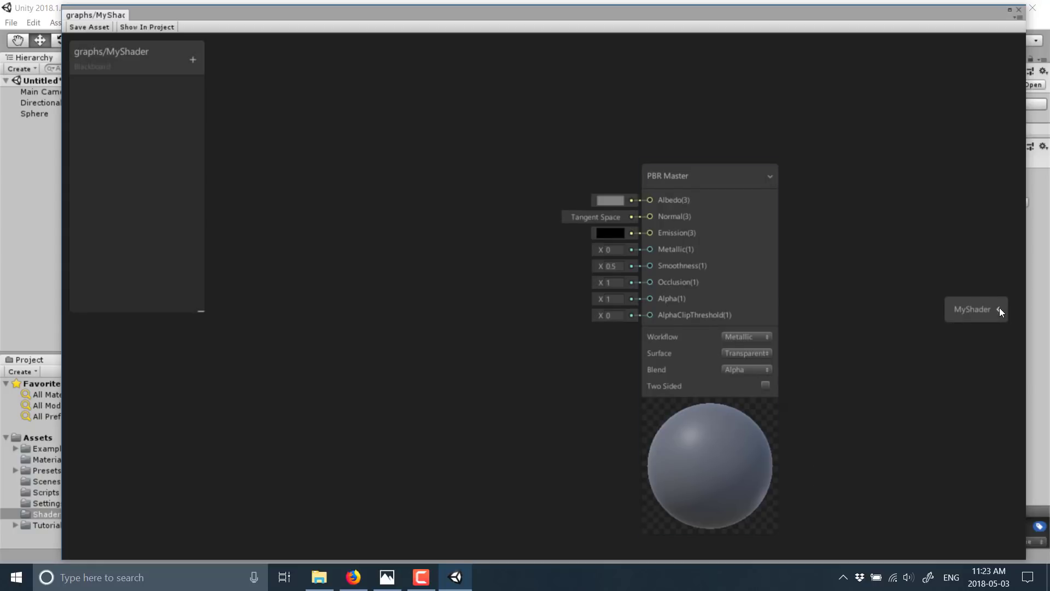
{"action": "left_click", "coordinate": [999, 307]}
{"action": "left_click", "coordinate": [769, 175]}
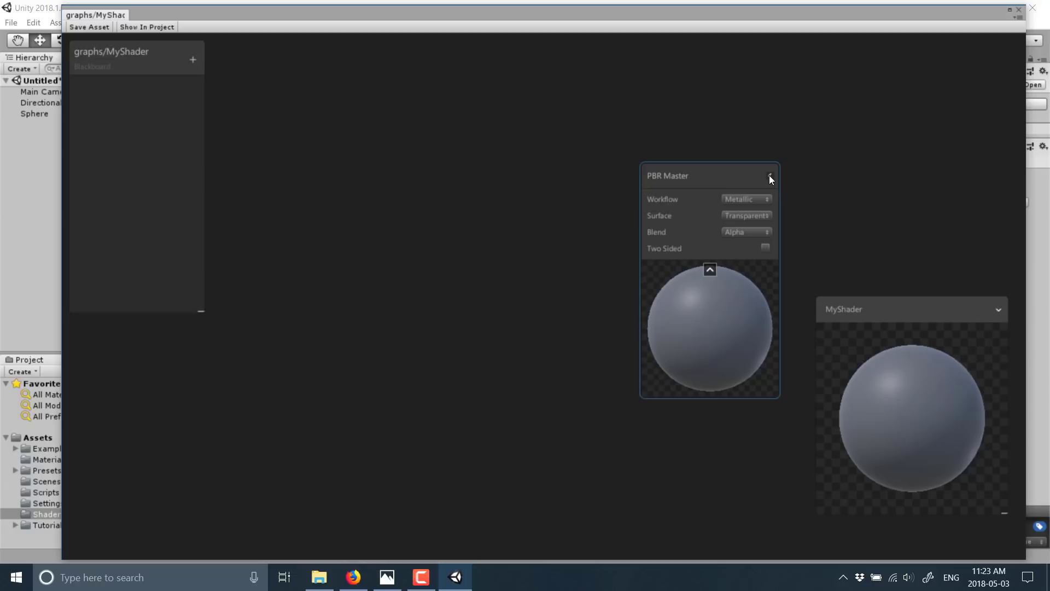
{"action": "left_click", "coordinate": [769, 175]}
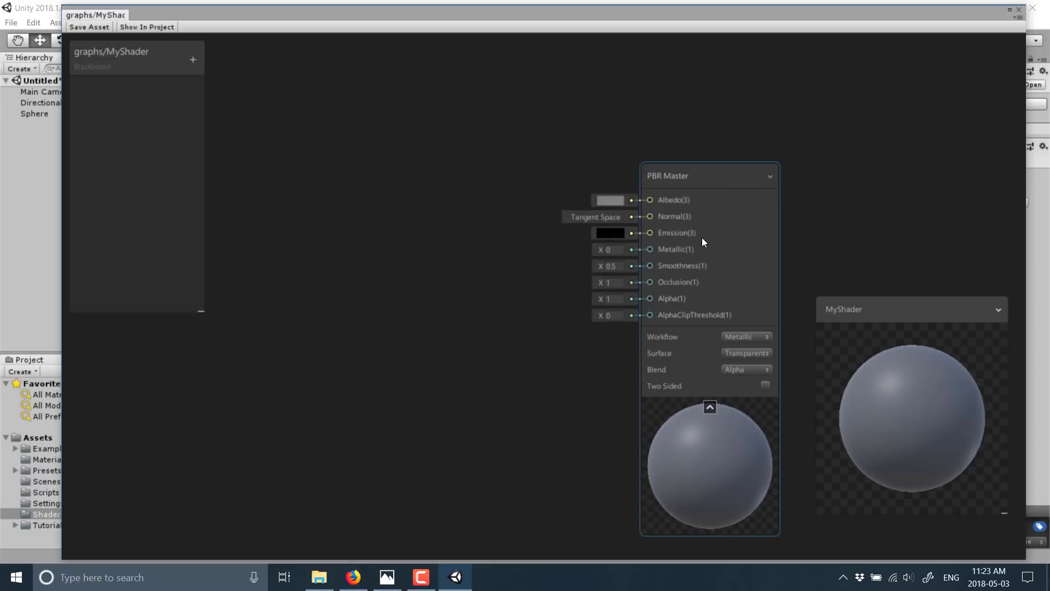
{"action": "left_click", "coordinate": [709, 408]}
{"action": "left_click", "coordinate": [708, 403]}
- Set the Albedo color of the PBR Master node to dark red, hex B00000
{"action": "left_click", "coordinate": [613, 198]}
{"action": "left_click_drag", "start_coordinate": [118, 143], "coordinate": [122, 114]}
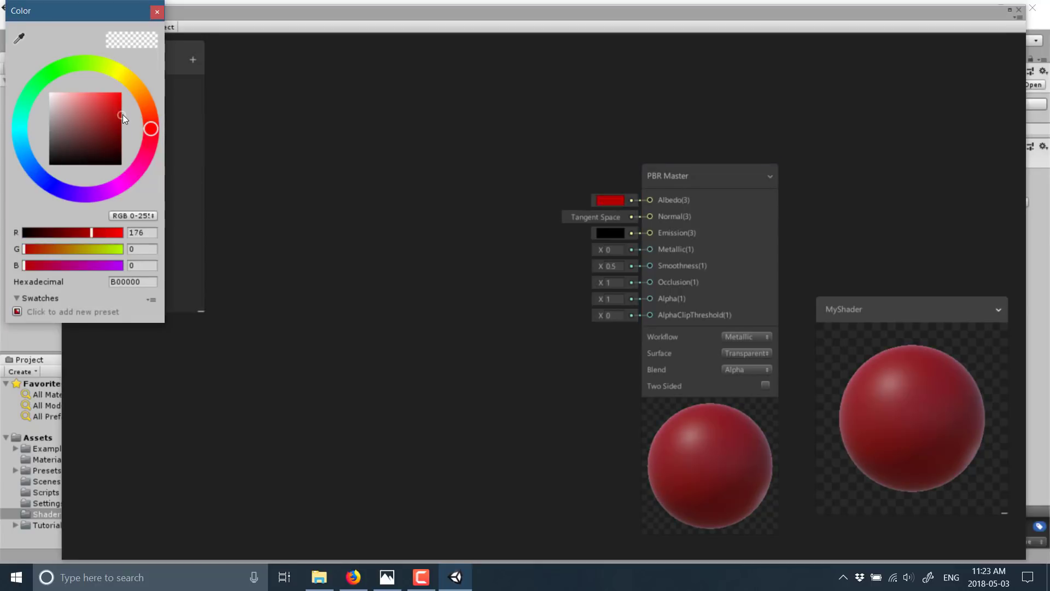
{"action": "left_click", "coordinate": [592, 201]}
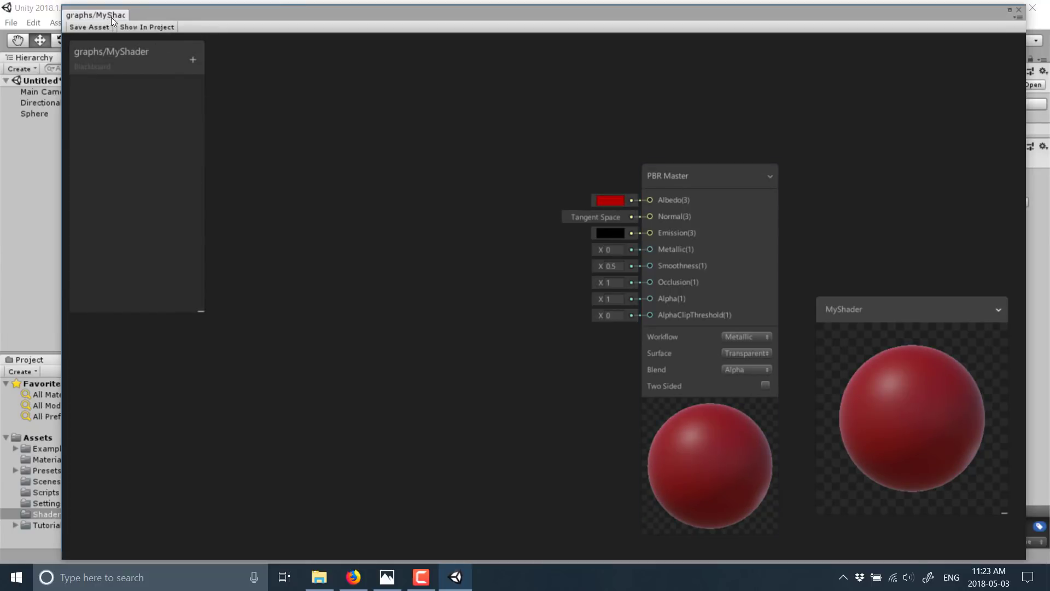
- Save the MyShader graph asset with the scene's sphere in view and restore the graph window's position
{"action": "left_click_drag", "start_coordinate": [111, 18], "coordinate": [634, 257]}
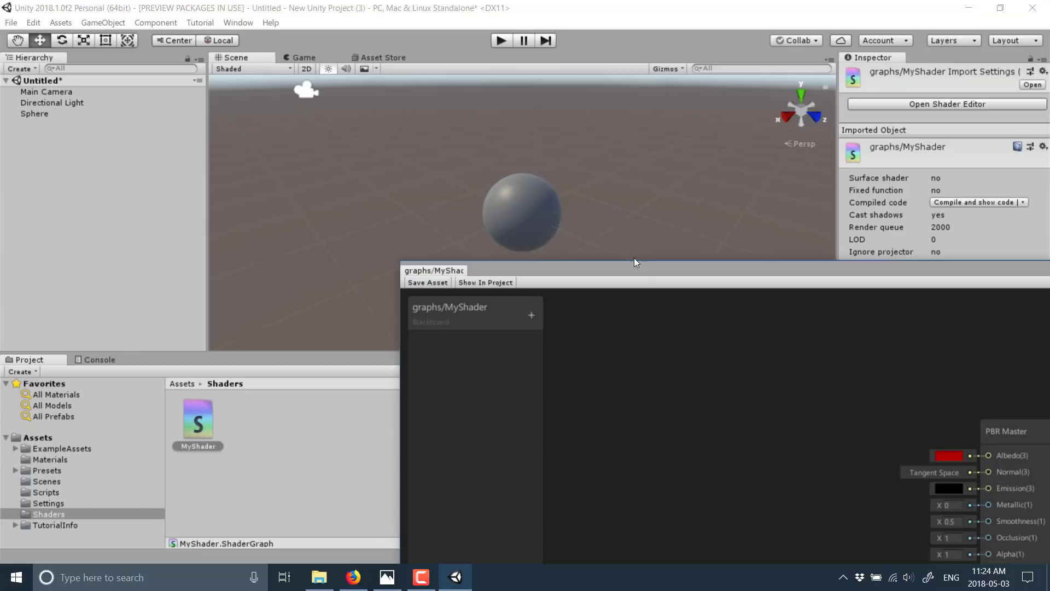
{"action": "left_click", "coordinate": [435, 282]}
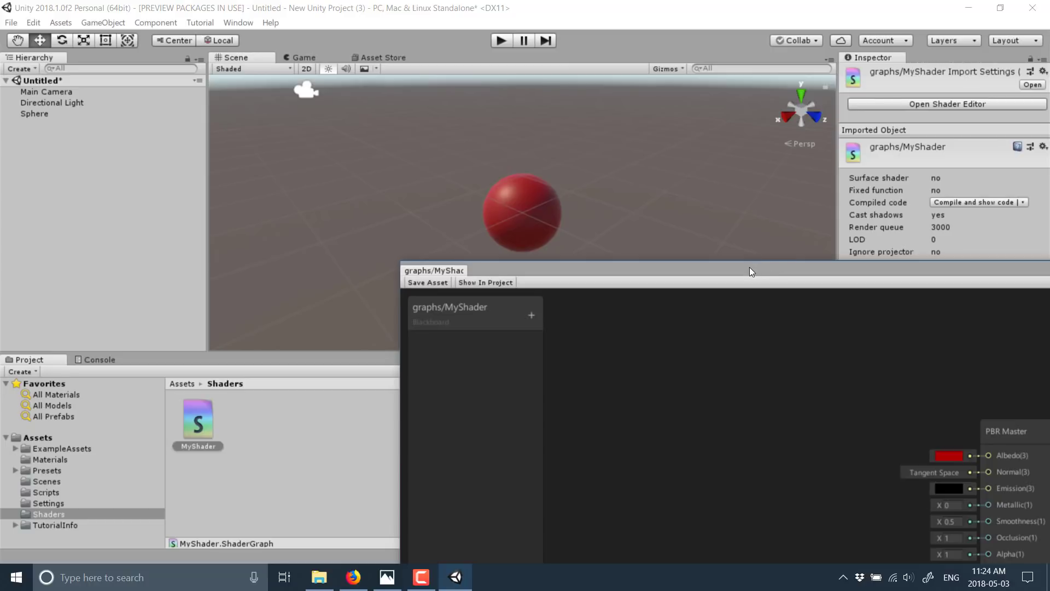
{"action": "left_click_drag", "start_coordinate": [749, 267], "coordinate": [422, 11]}
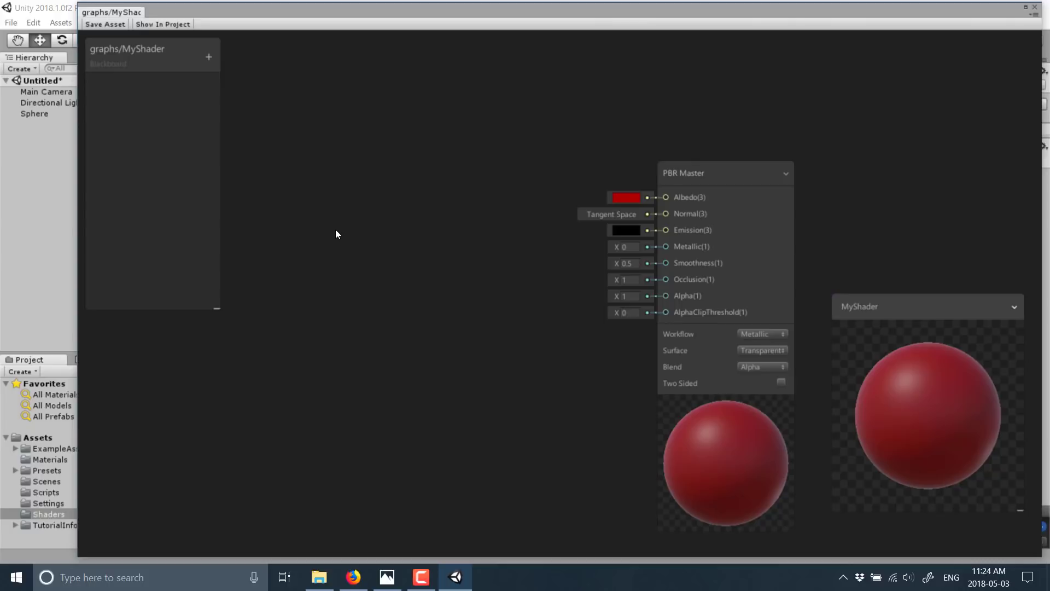
- Add a Texture 2D Asset node to the graph and place it well to the left of PBR Master
{"action": "right_click", "coordinate": [402, 224]}
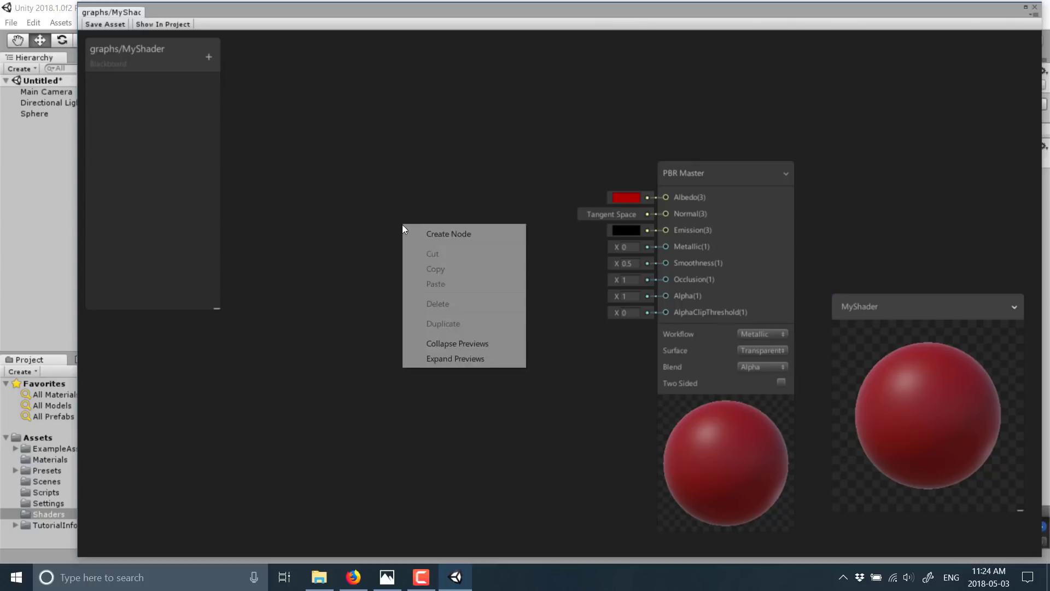
{"action": "left_click", "coordinate": [409, 235]}
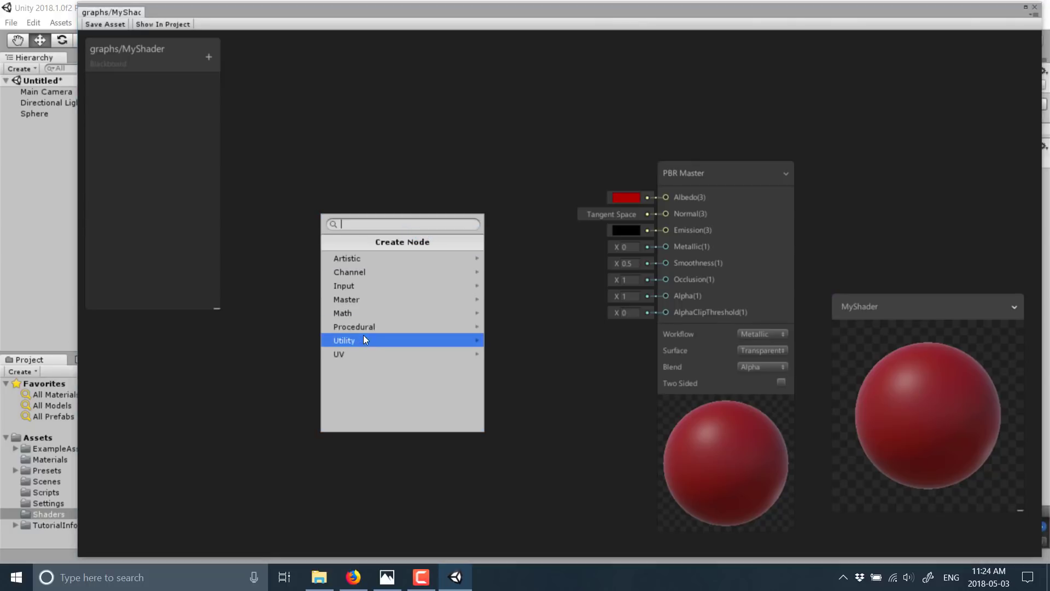
{"action": "left_click", "coordinate": [359, 286]}
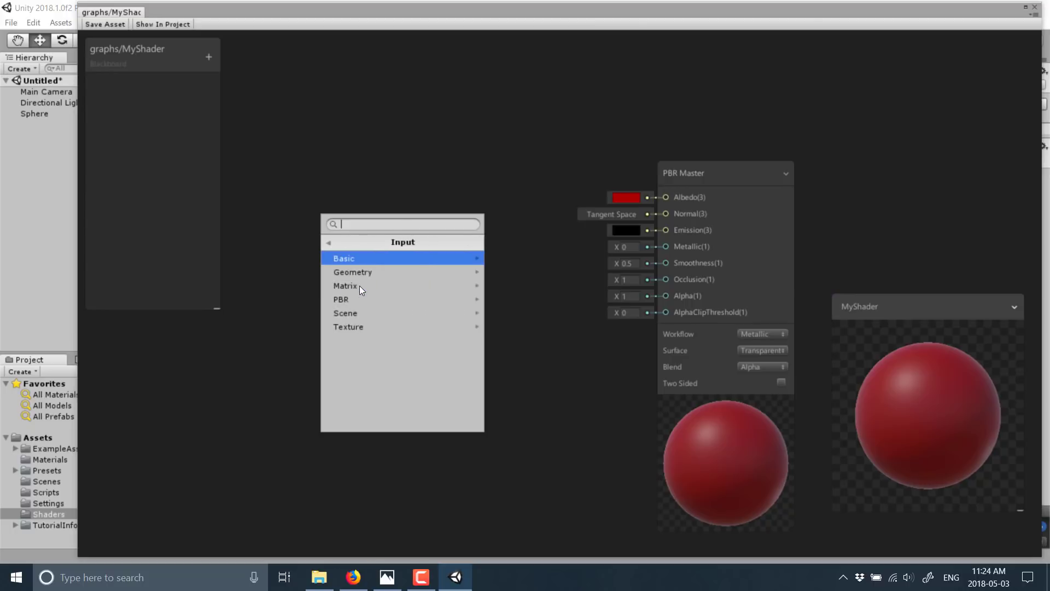
{"action": "left_click", "coordinate": [360, 327]}
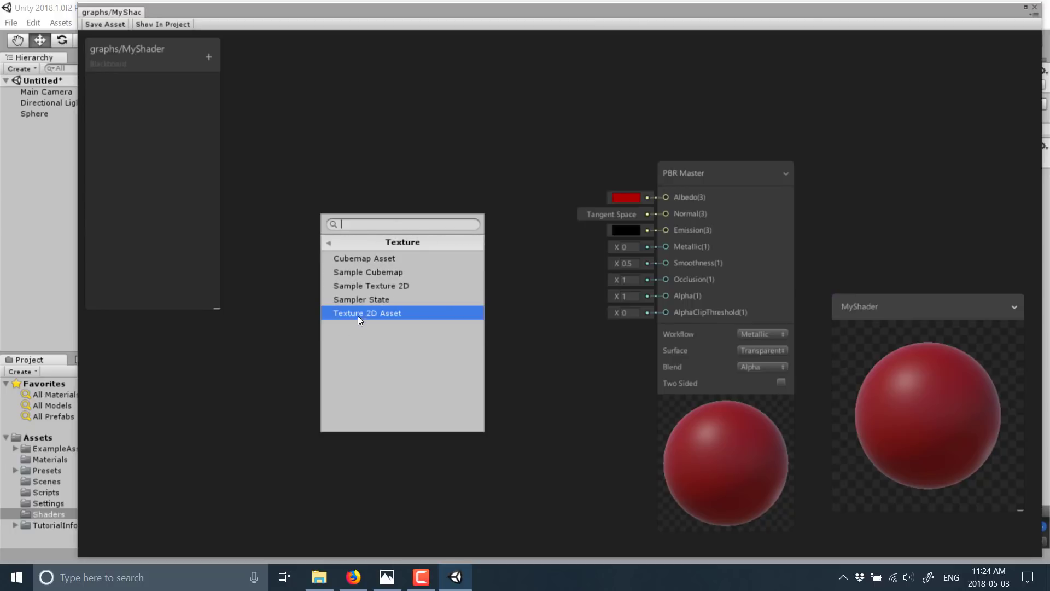
{"action": "left_click", "coordinate": [356, 313]}
{"action": "left_click_drag", "start_coordinate": [426, 246], "coordinate": [321, 286]}
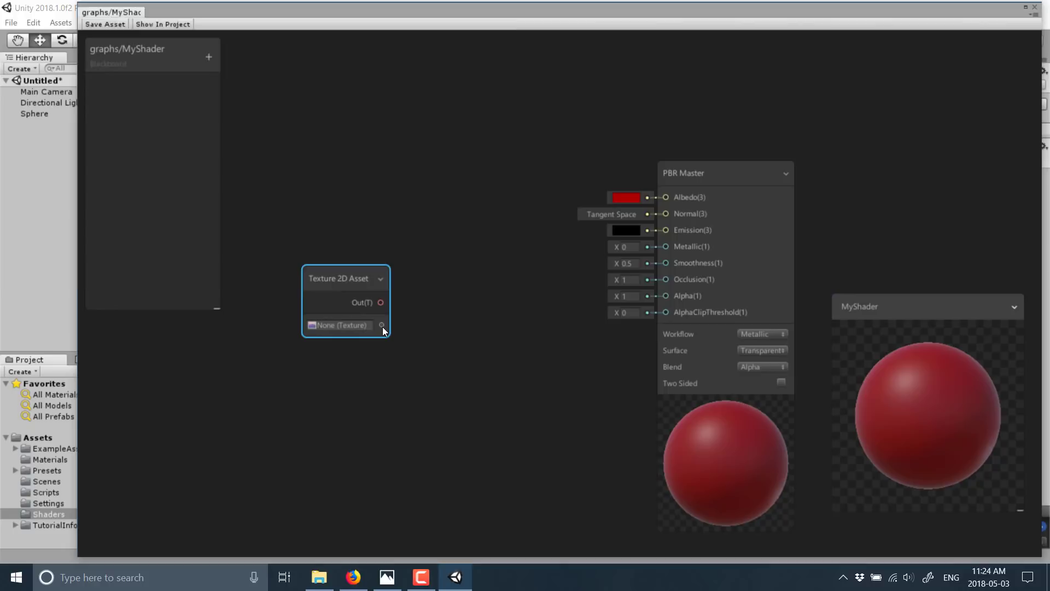
- Assign the LWIcon texture to the Texture 2D Asset node and move the node down and further left
{"action": "left_click", "coordinate": [382, 326]}
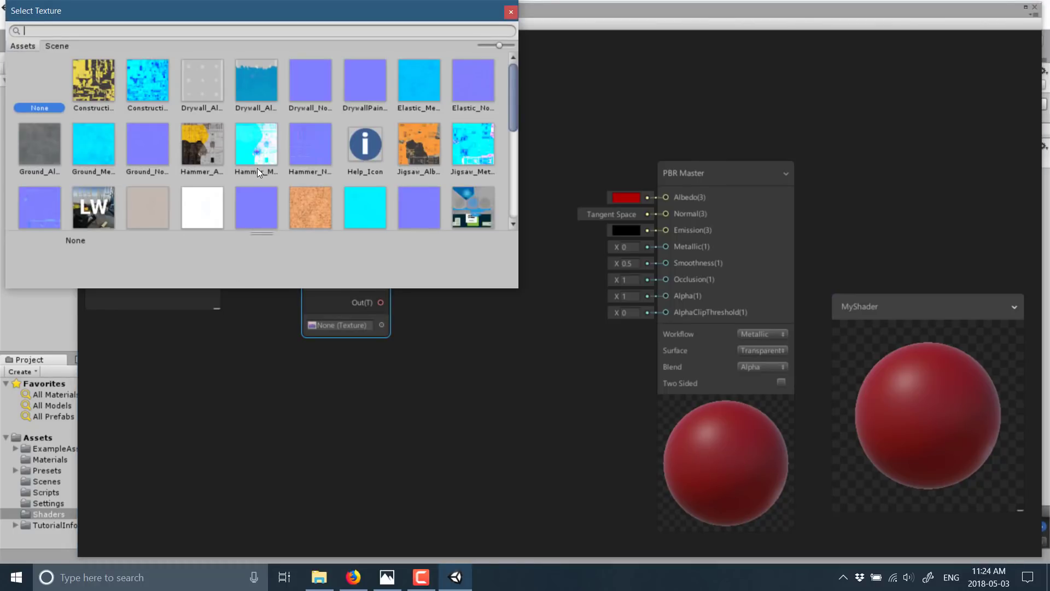
{"action": "scroll", "coordinate": [328, 192], "scroll_direction": "down", "scroll_amount": 5}
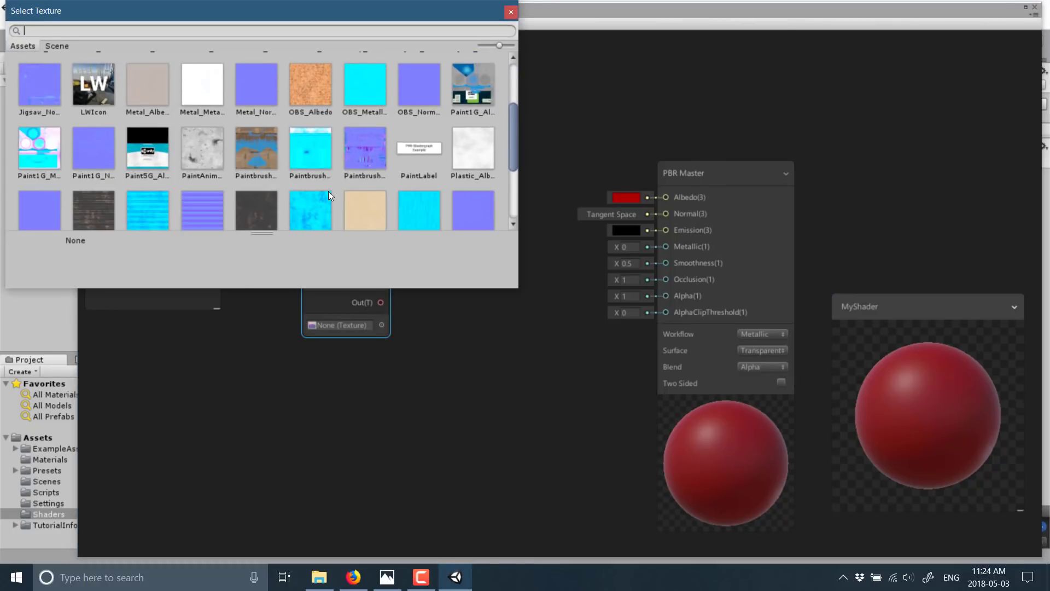
{"action": "scroll", "coordinate": [328, 191], "scroll_direction": "down", "scroll_amount": 5}
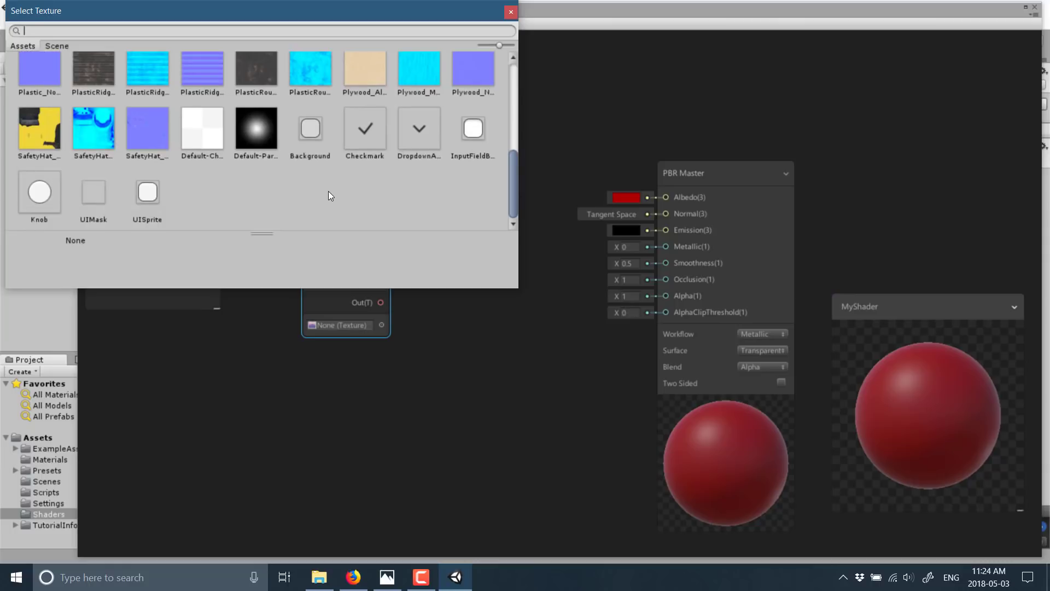
{"action": "scroll", "coordinate": [328, 191], "scroll_direction": "up", "scroll_amount": 6}
{"action": "scroll", "coordinate": [328, 191], "scroll_direction": "up", "scroll_amount": 3}
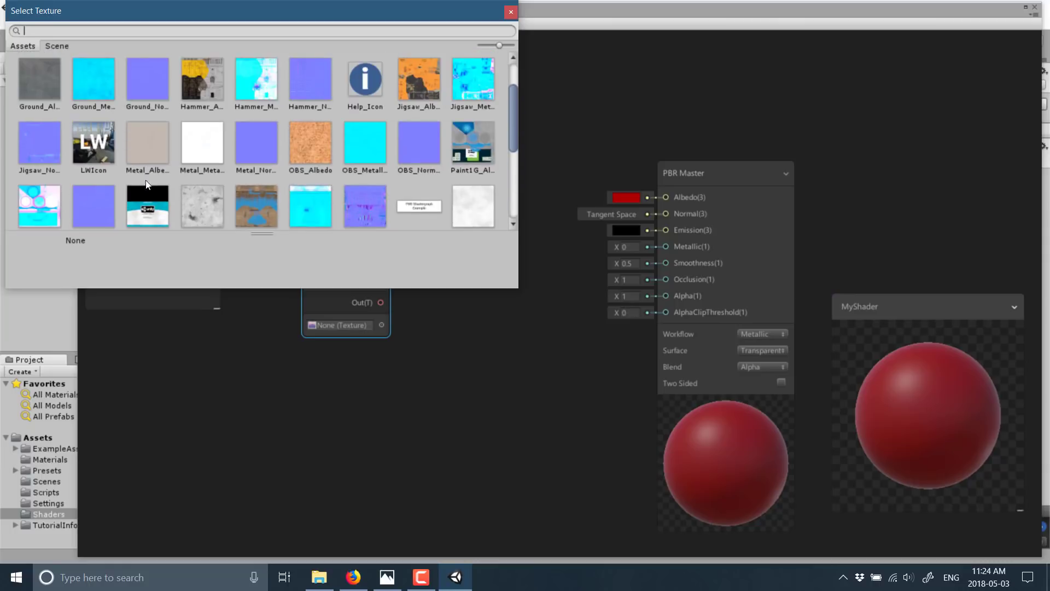
{"action": "double_click", "coordinate": [105, 141]}
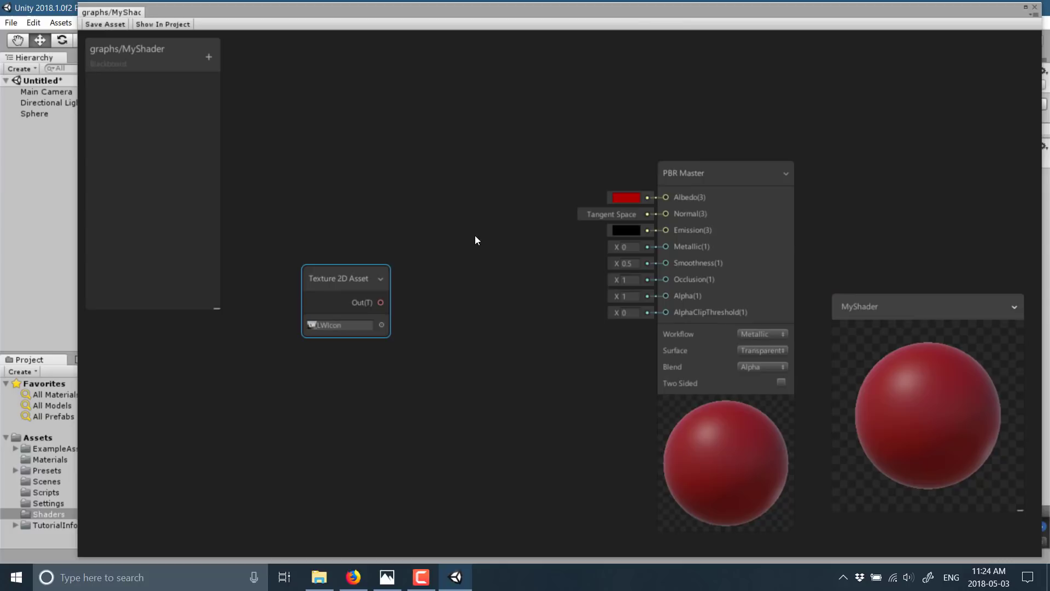
{"action": "left_click_drag", "start_coordinate": [321, 280], "coordinate": [269, 332]}
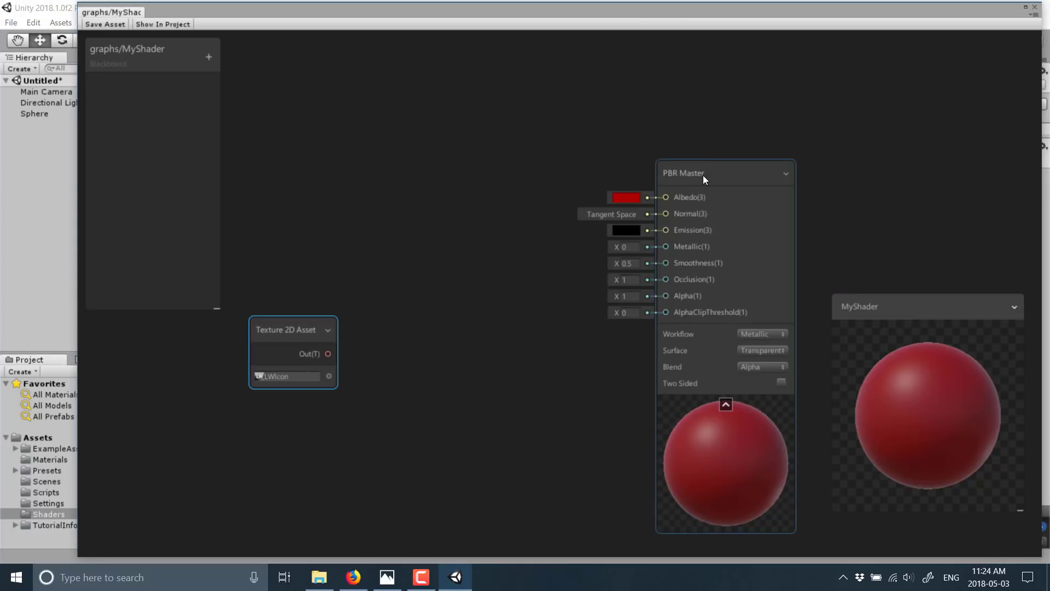
- Create a Sample Texture 2D node fed by the Texture 2D Asset's output and move the asset node clear of it
{"action": "left_click_drag", "start_coordinate": [328, 353], "coordinate": [358, 173]}
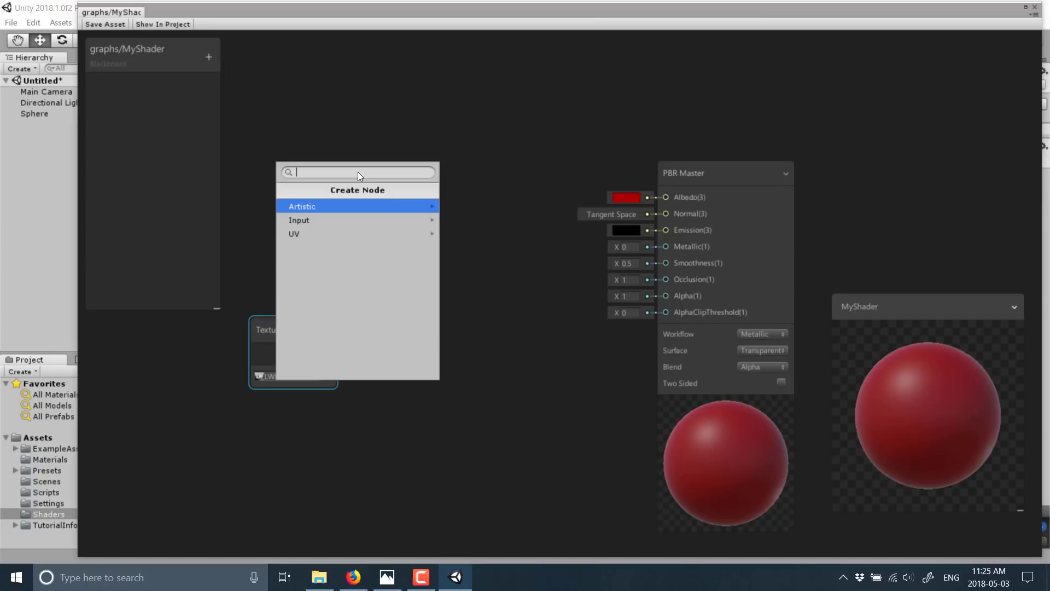
{"action": "left_click", "coordinate": [309, 217]}
{"action": "left_click", "coordinate": [322, 209]}
{"action": "left_click", "coordinate": [328, 206]}
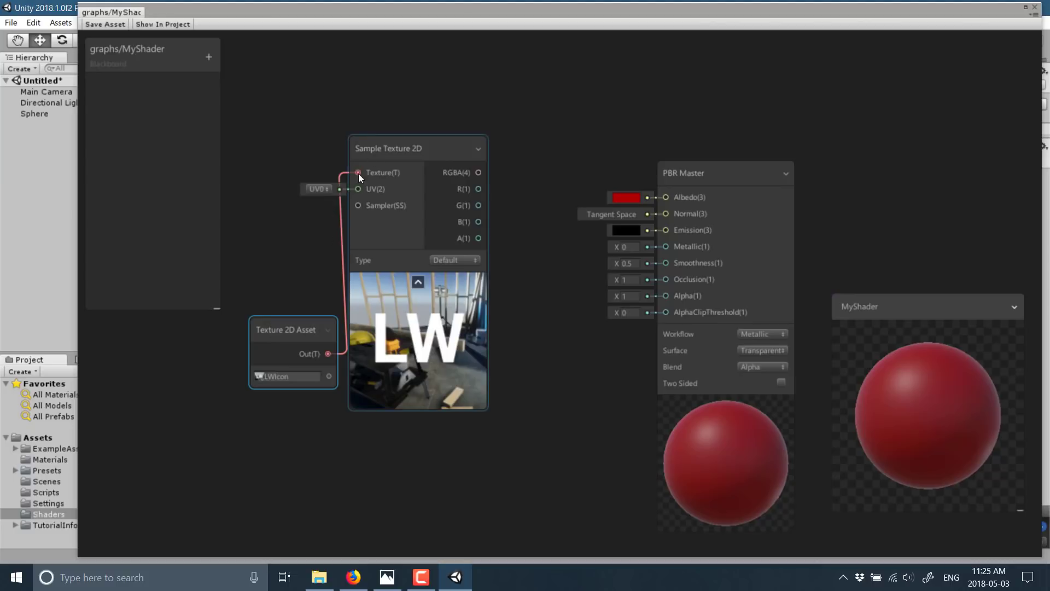
{"action": "left_click_drag", "start_coordinate": [274, 317], "coordinate": [195, 354]}
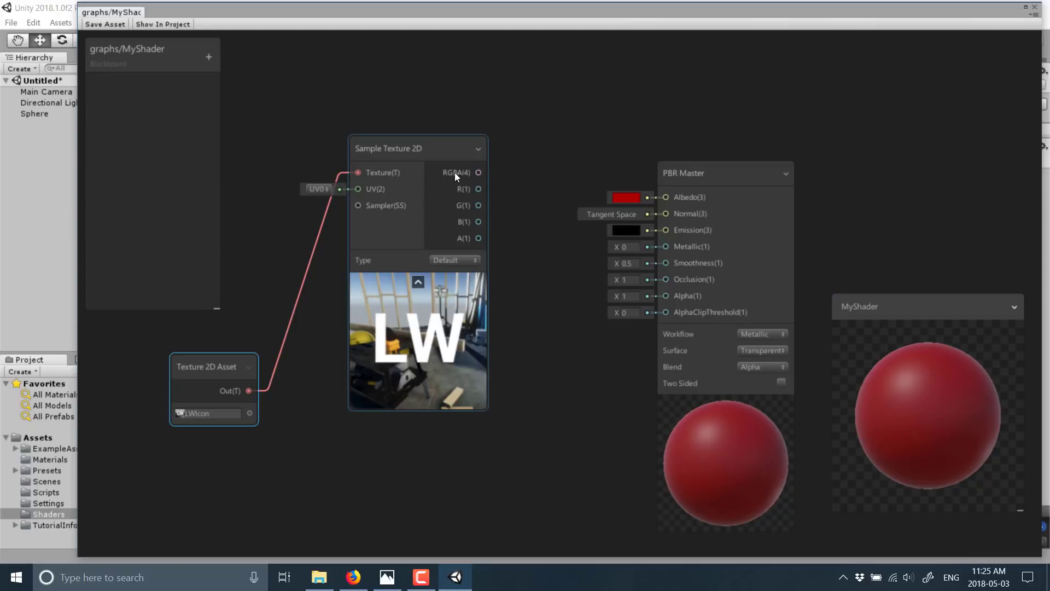
- Connect the Sample Texture 2D RGBA output to PBR Master's Albedo and rearrange the two texture nodes
{"action": "left_click_drag", "start_coordinate": [478, 173], "coordinate": [665, 198]}
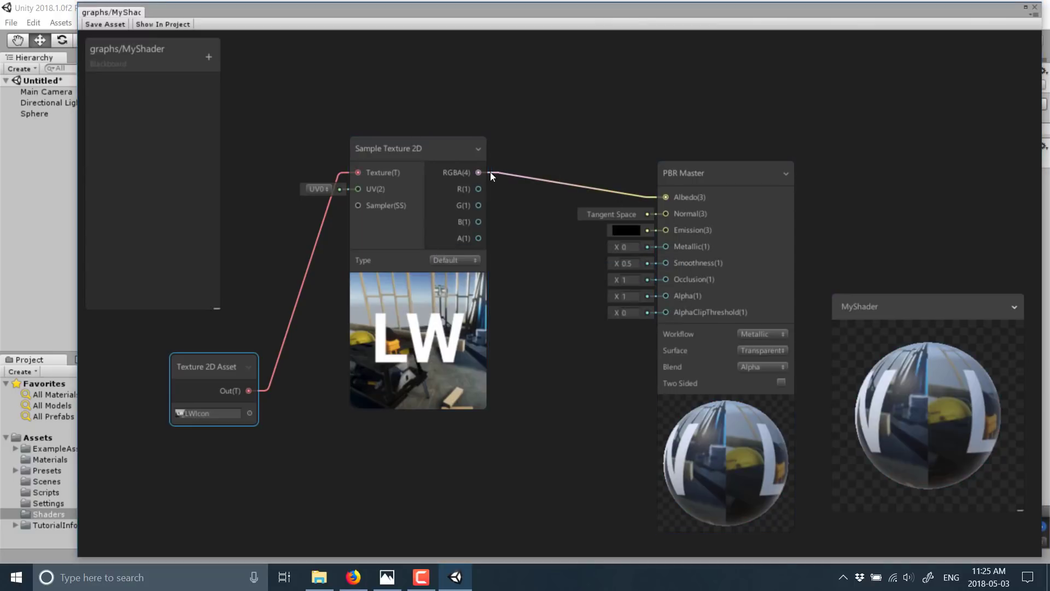
{"action": "left_click", "coordinate": [410, 202]}
{"action": "left_click_drag", "start_coordinate": [411, 203], "coordinate": [407, 297]}
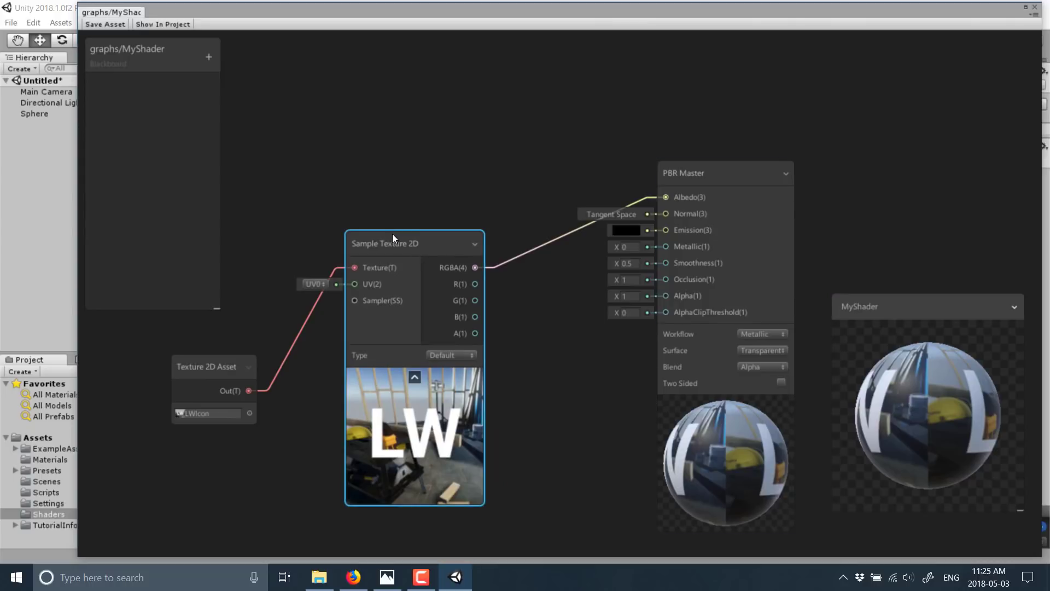
{"action": "left_click_drag", "start_coordinate": [392, 234], "coordinate": [425, 120]}
{"action": "left_click", "coordinate": [204, 366]}
{"action": "left_click_drag", "start_coordinate": [204, 364], "coordinate": [245, 318]}
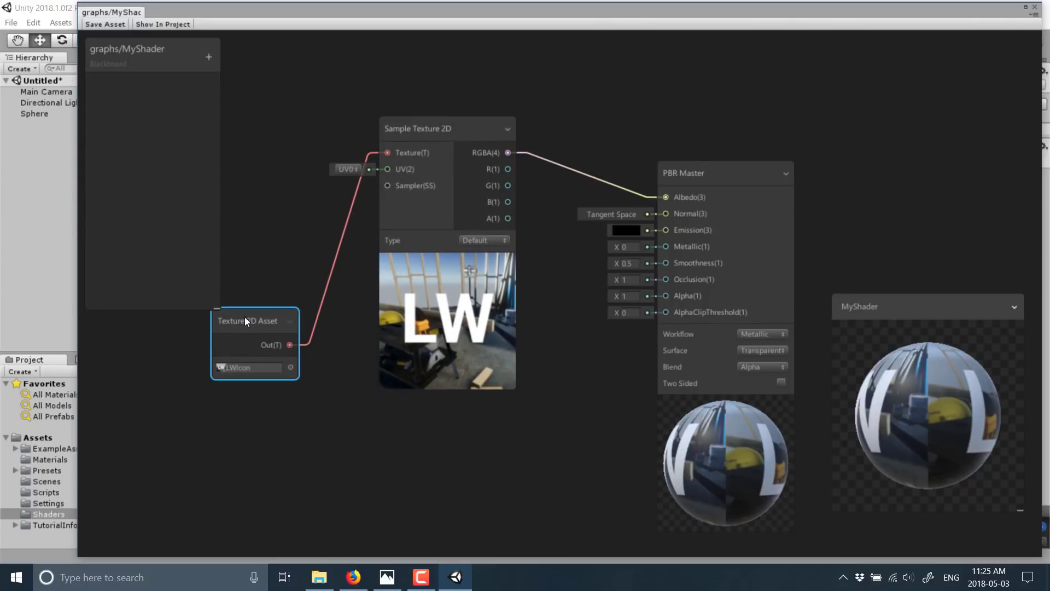
- Save the MyShader graph and uncover the scene to check the texture on the sphere, bringing the graph window back over it
{"action": "left_click", "coordinate": [105, 24]}
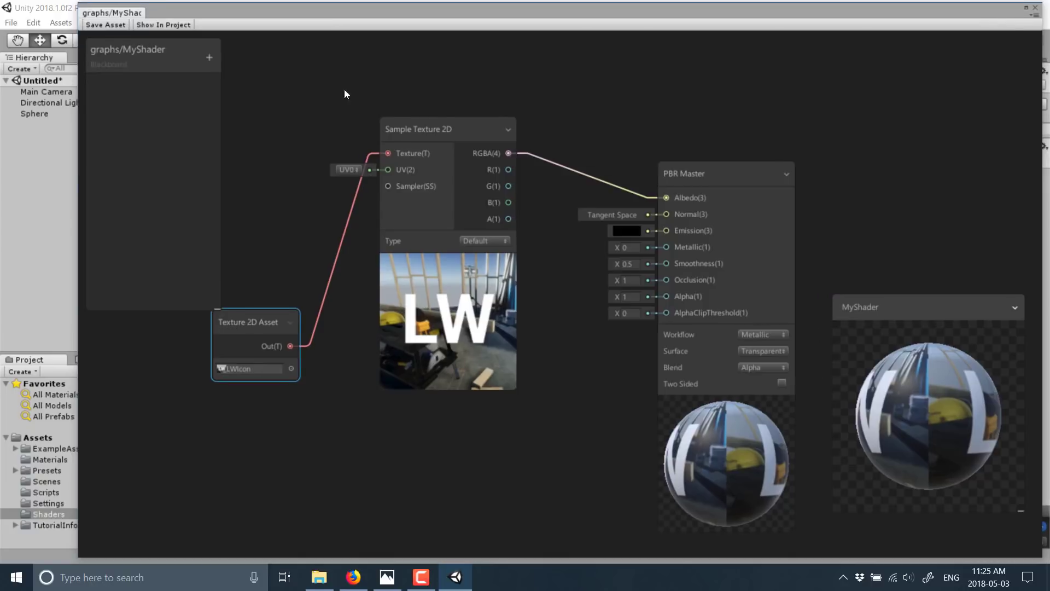
{"action": "left_click_drag", "start_coordinate": [345, 93], "coordinate": [400, 341]}
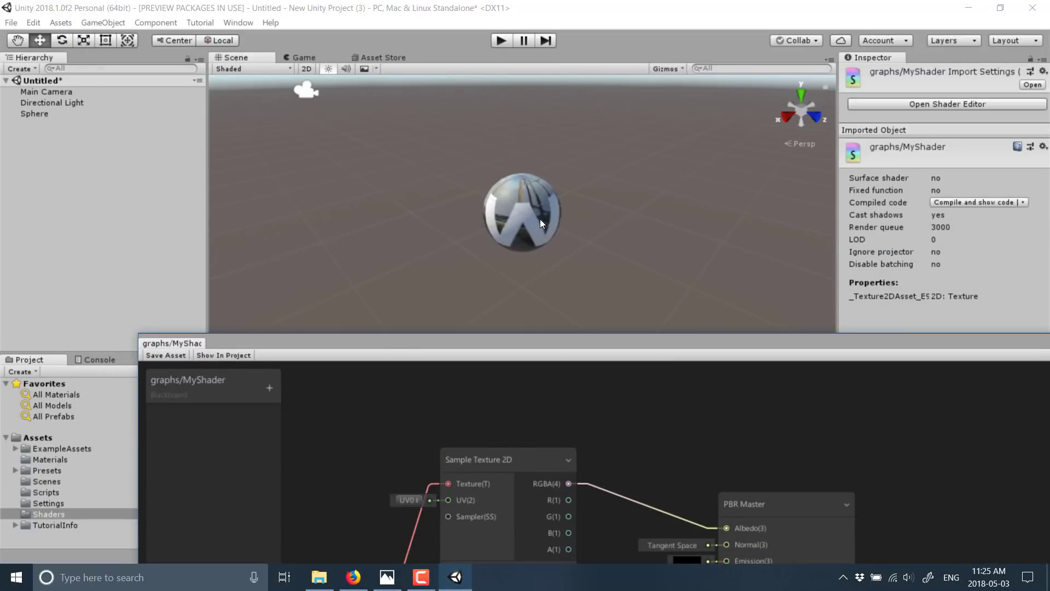
{"action": "left_click_drag", "start_coordinate": [514, 353], "coordinate": [454, 28]}
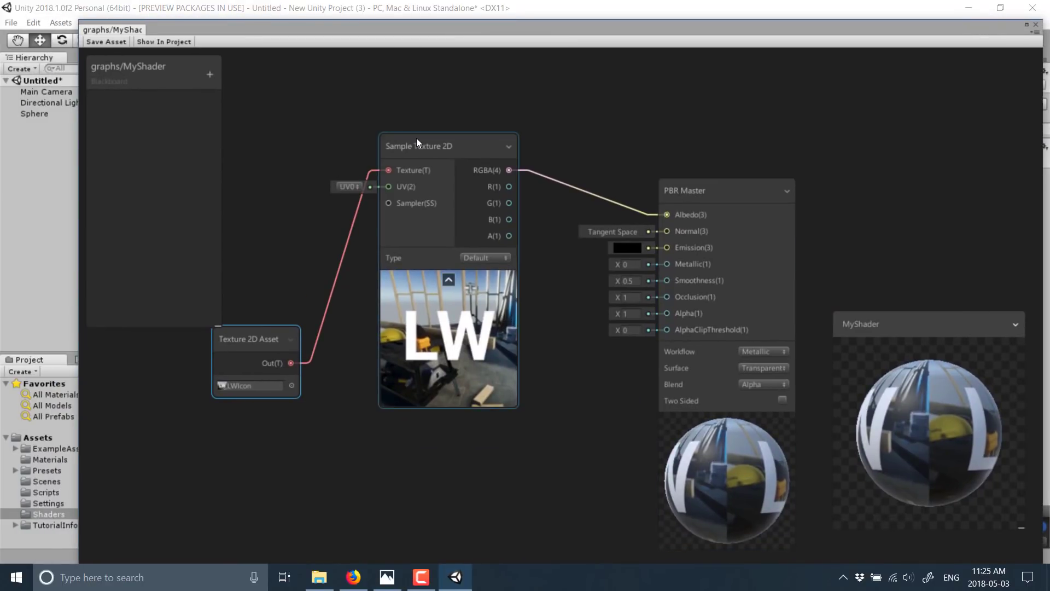
- Spread the Texture 2D Asset, Sample Texture 2D and PBR Master nodes apart to free space beneath the sampler
{"action": "left_click_drag", "start_coordinate": [416, 137], "coordinate": [451, 172]}
{"action": "left_click_drag", "start_coordinate": [257, 327], "coordinate": [131, 394]}
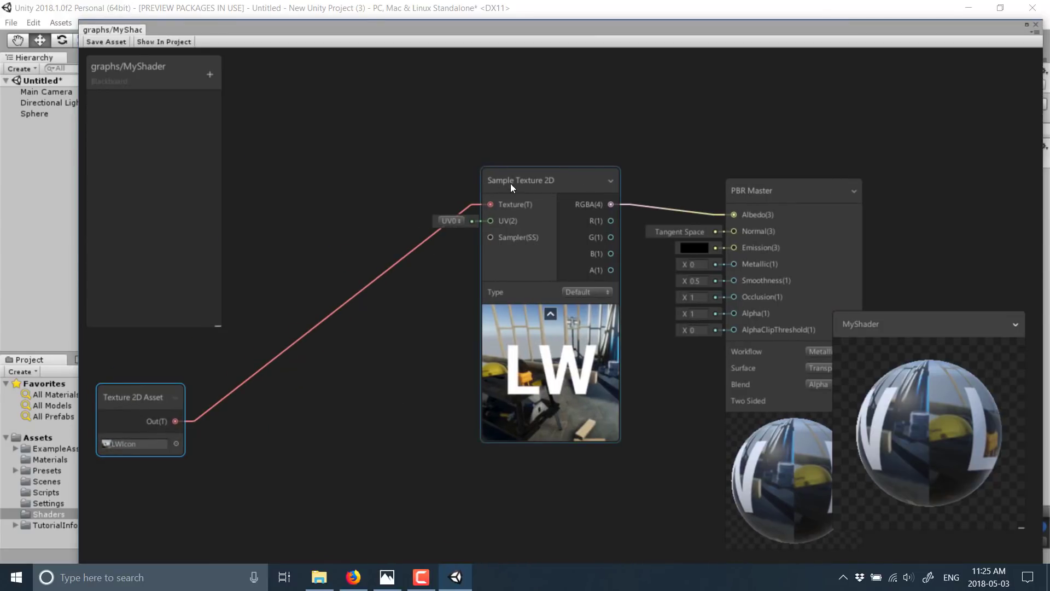
{"action": "left_click_drag", "start_coordinate": [510, 183], "coordinate": [426, 122]}
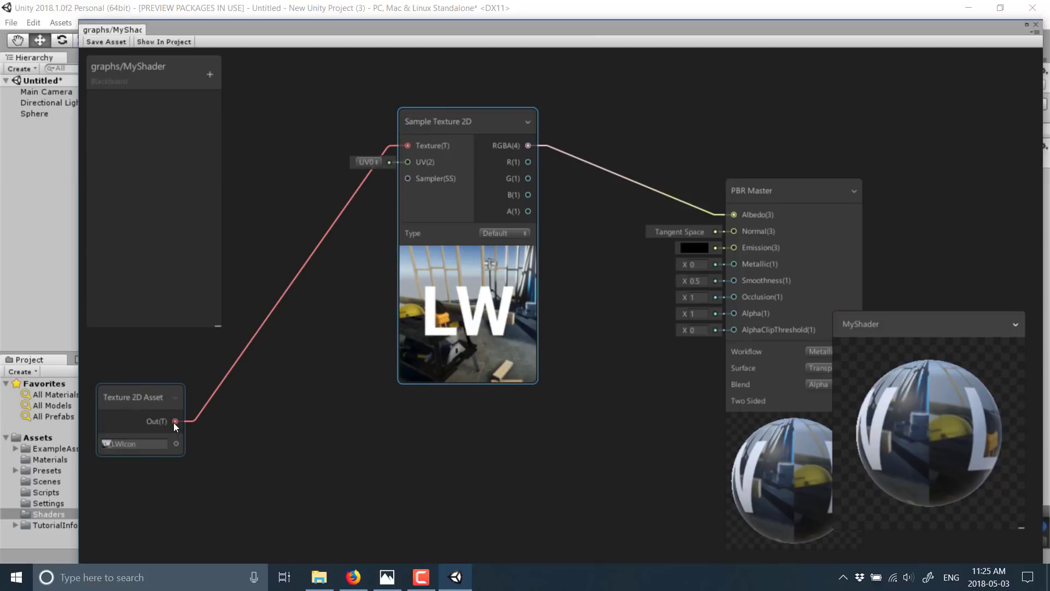
- Create a Normal Create node fed by the Texture 2D Asset's output and place it below Sample Texture 2D
{"action": "left_click_drag", "start_coordinate": [175, 421], "coordinate": [385, 503]}
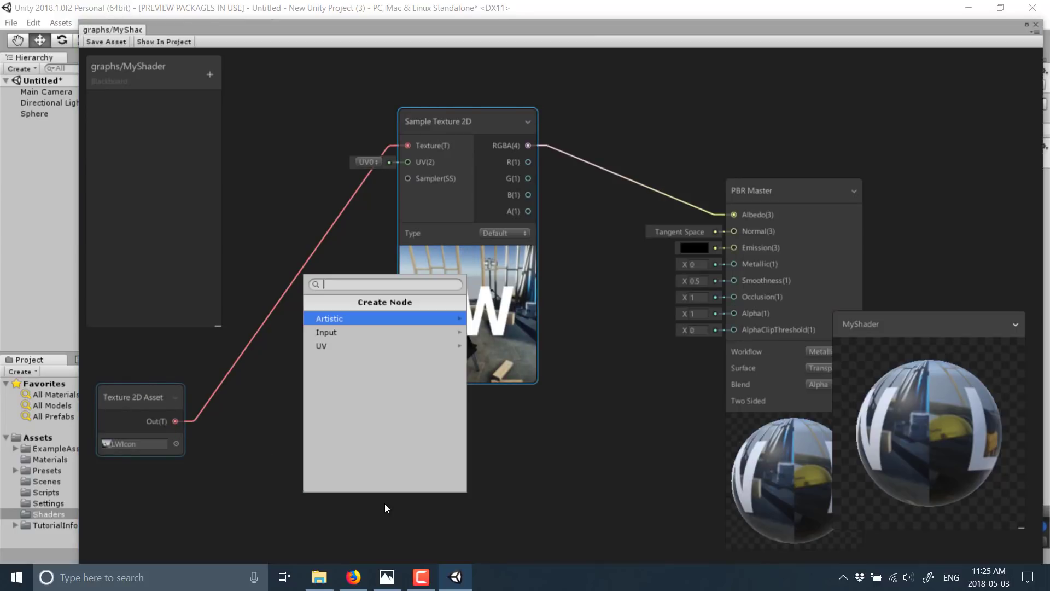
{"action": "left_click", "coordinate": [333, 321]}
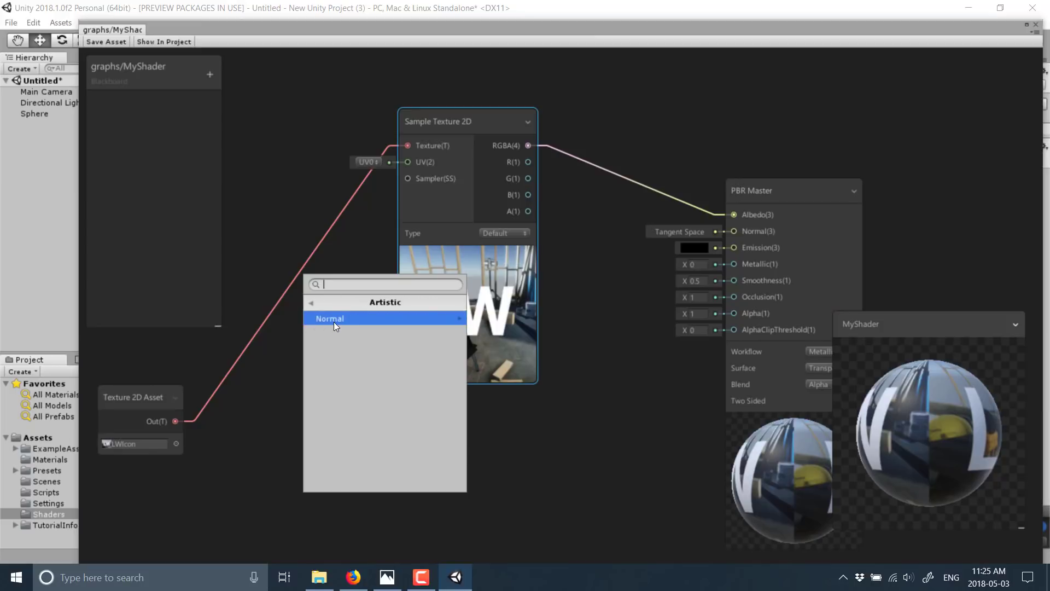
{"action": "left_click", "coordinate": [334, 321]}
{"action": "left_click", "coordinate": [340, 319]}
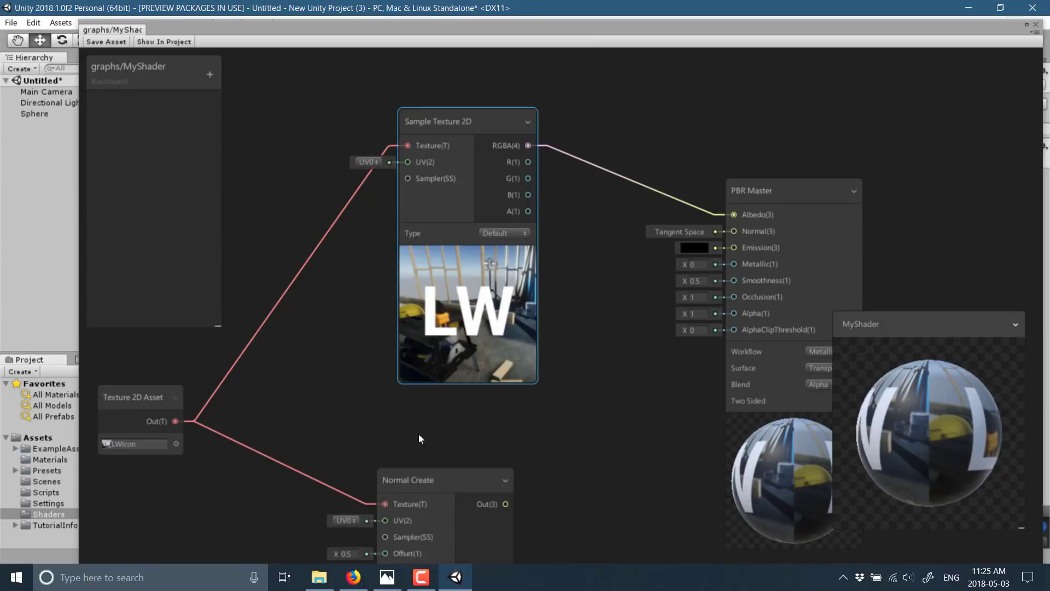
{"action": "left_click_drag", "start_coordinate": [430, 476], "coordinate": [386, 418]}
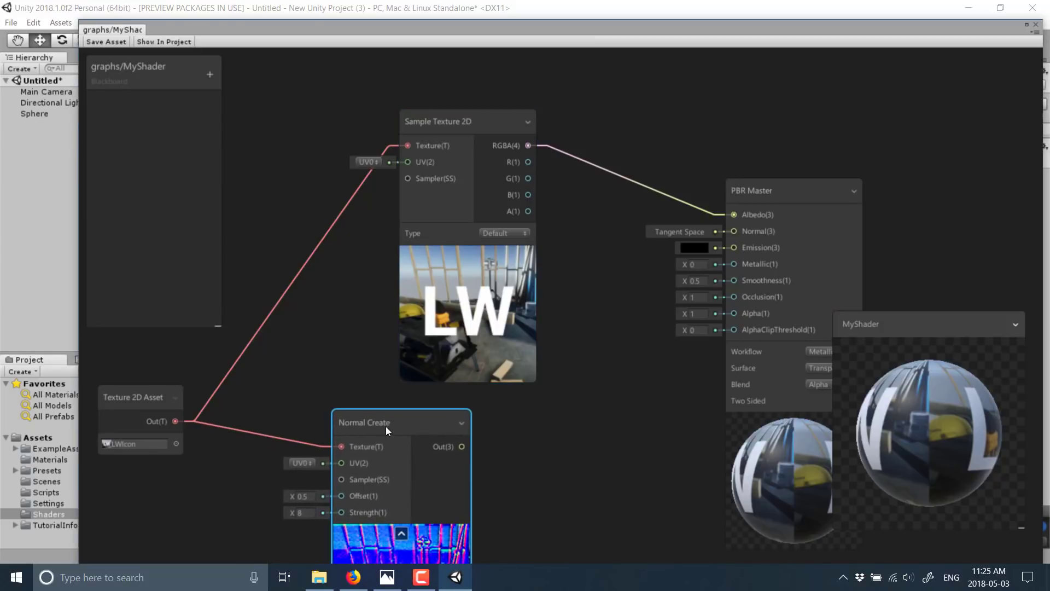
- Connect the Normal Create output to PBR Master's Normal input and set the Normal Create strength to 15
{"action": "middle_click_drag", "start_coordinate": [560, 479], "coordinate": [546, 340]}
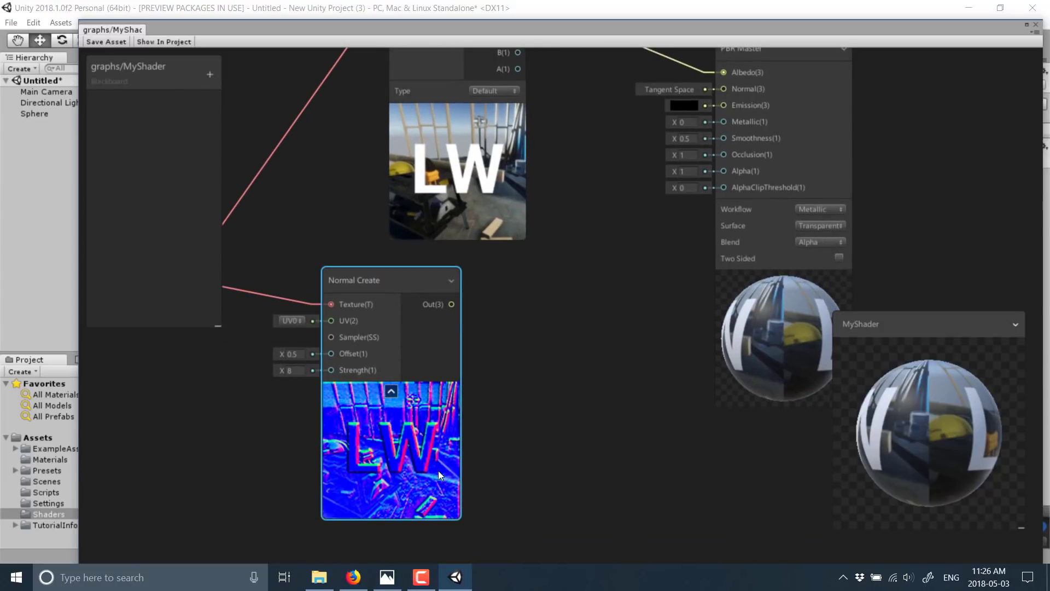
{"action": "left_click_drag", "start_coordinate": [452, 304], "coordinate": [722, 135]}
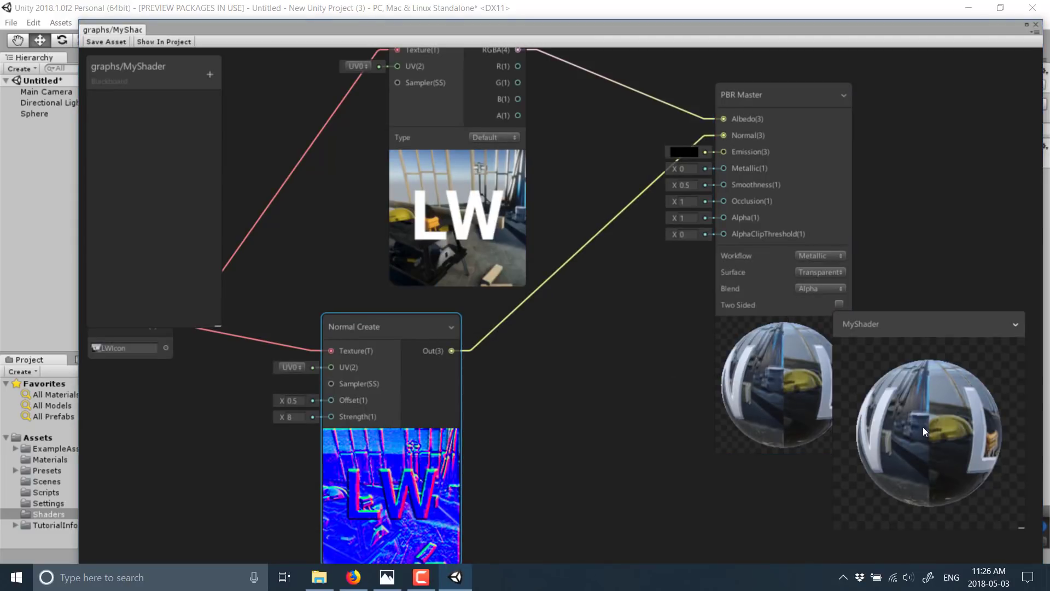
{"action": "left_click", "coordinate": [291, 416]}
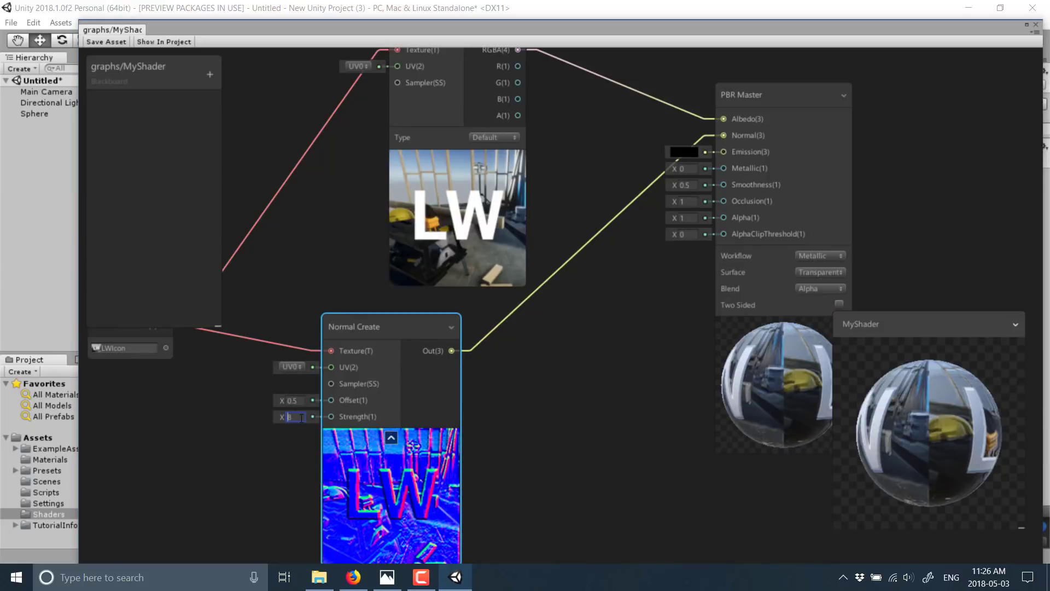
{"action": "type", "text": "15"}
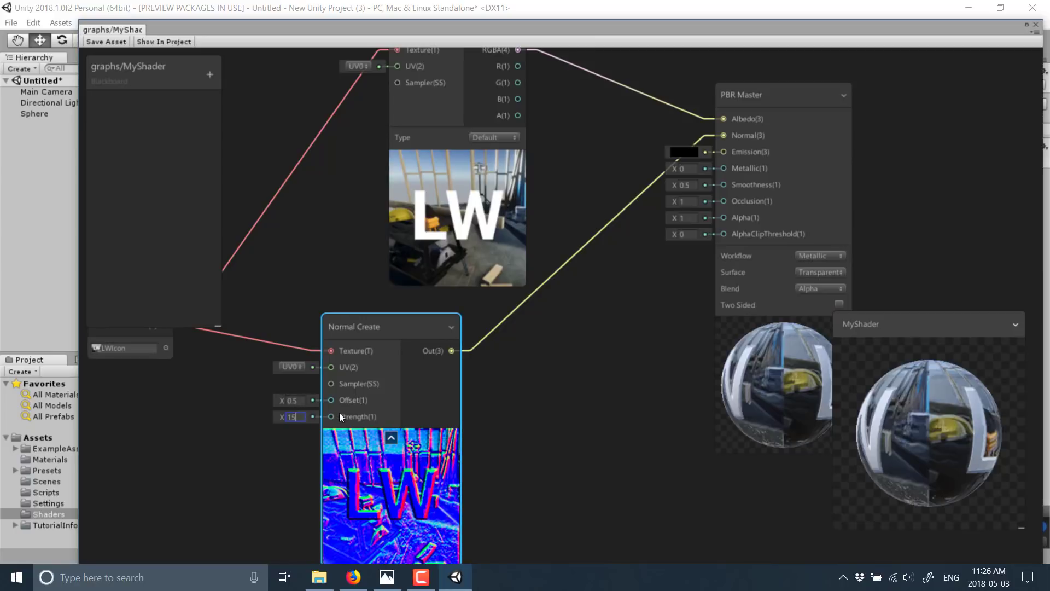
{"action": "right_click", "coordinate": [581, 439]}
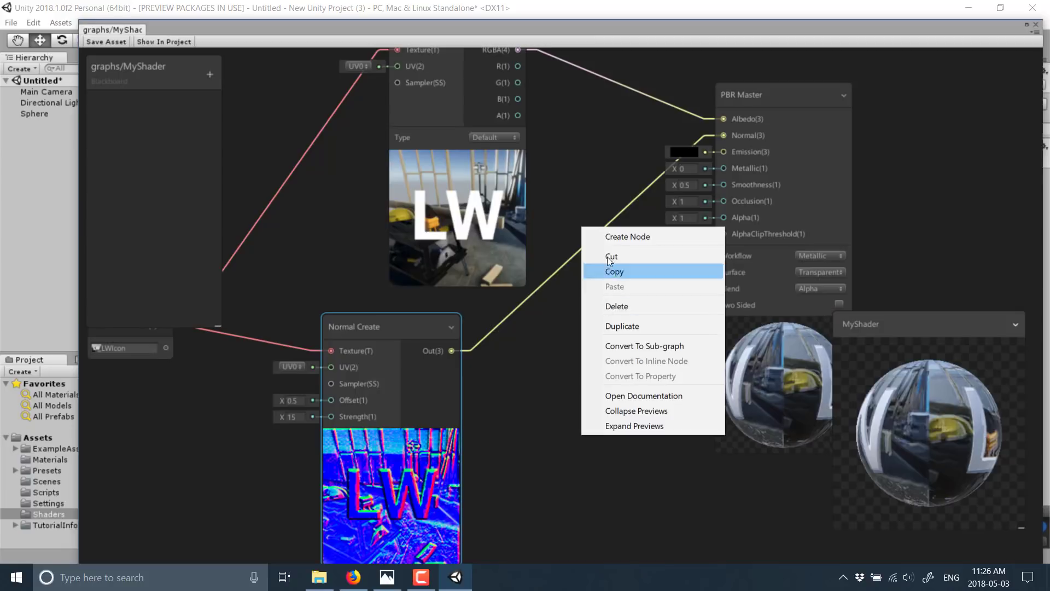
{"action": "left_click", "coordinate": [610, 237]}
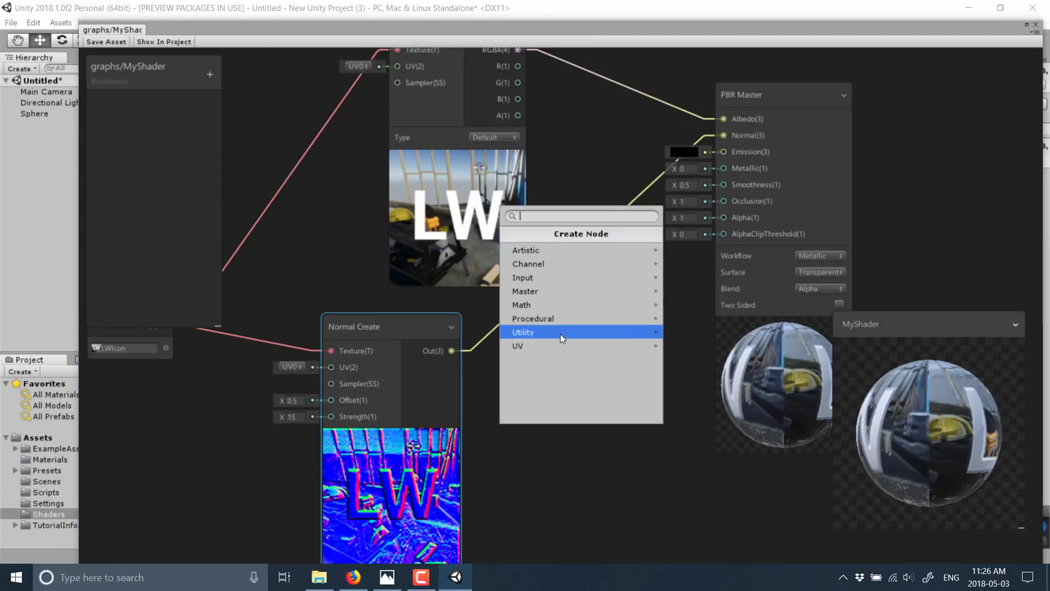
{"action": "left_click", "coordinate": [546, 305]}
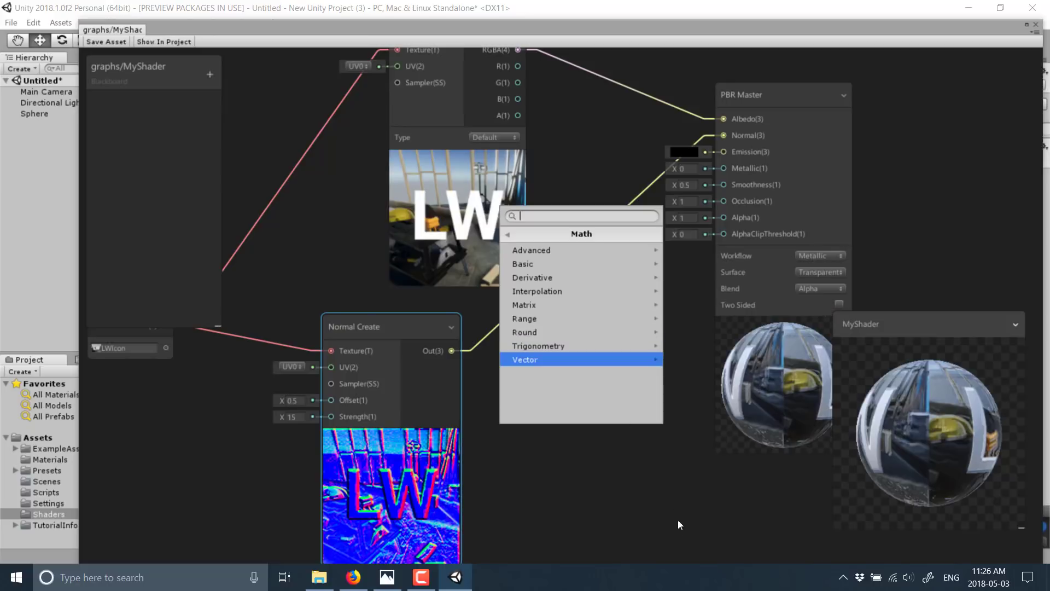
{"action": "left_click", "coordinate": [640, 544]}
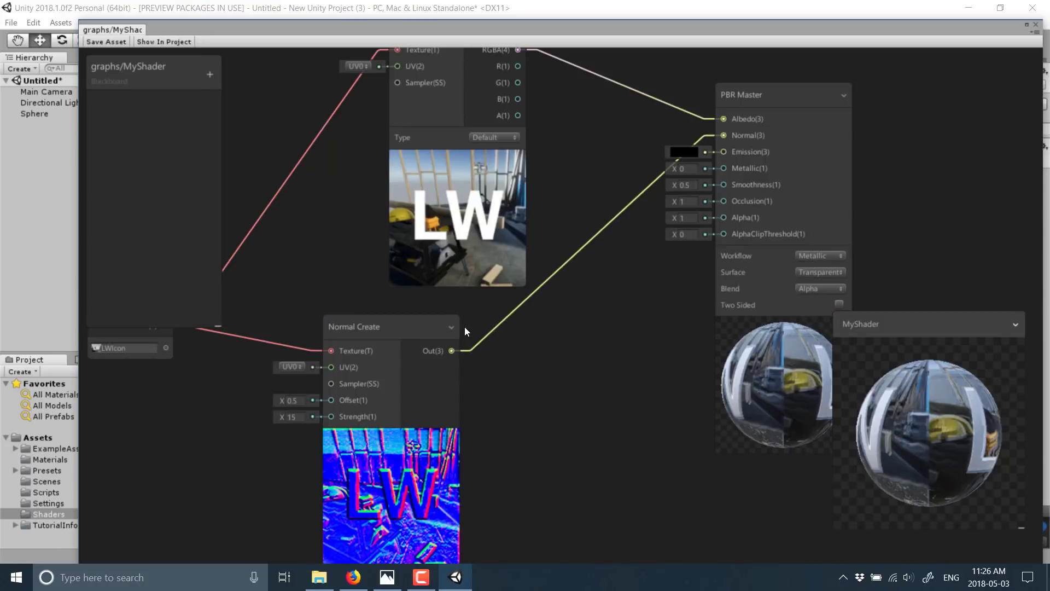
- Save the graph with its normal map changes while the sphere is in view, and move the graph window back up
{"action": "left_click_drag", "start_coordinate": [418, 28], "coordinate": [541, 268]}
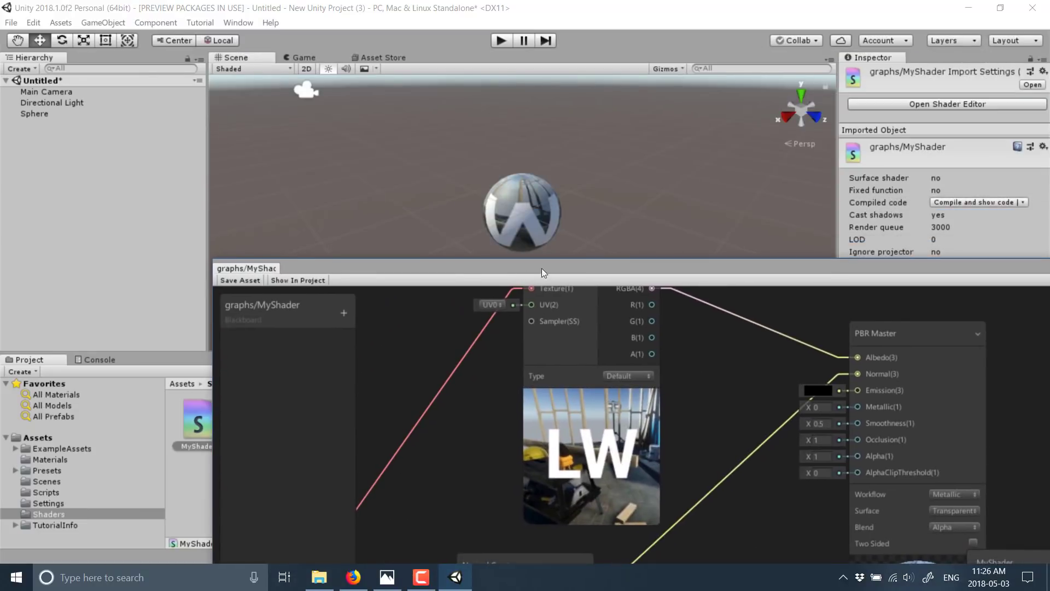
{"action": "left_click", "coordinate": [248, 281]}
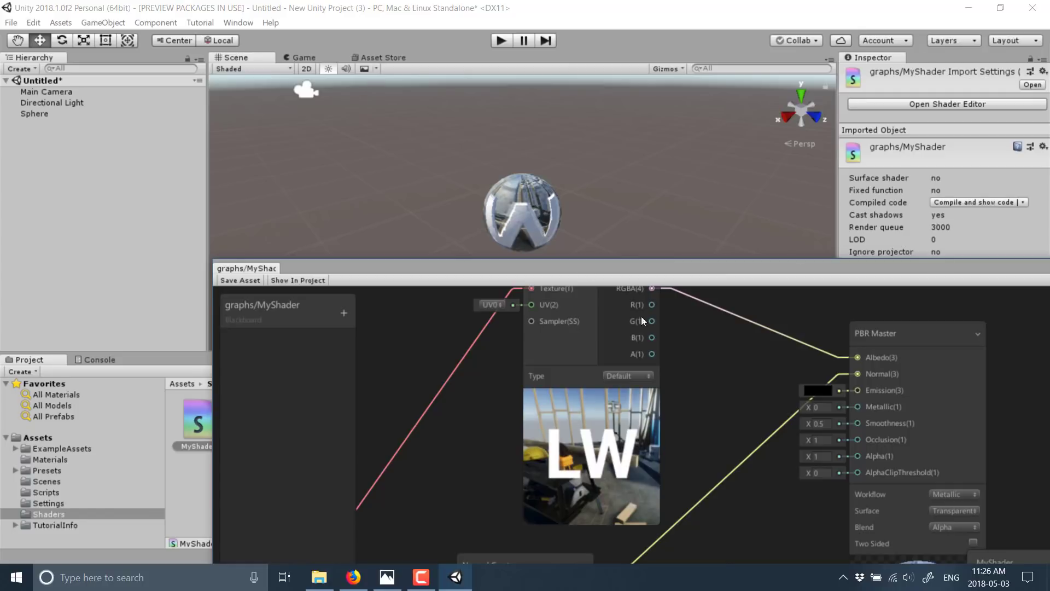
{"action": "left_click_drag", "start_coordinate": [601, 266], "coordinate": [520, 74]}
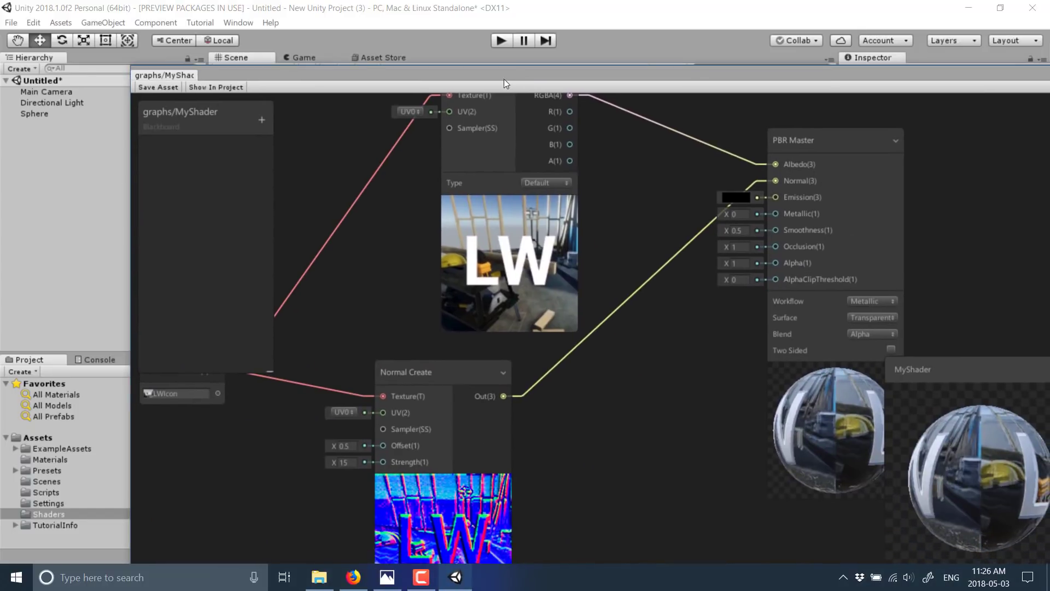
- Add a Texture property named SourceTexture to the MyShader blackboard
{"action": "scroll", "coordinate": [625, 324], "scroll_direction": "down", "scroll_amount": 3}
{"action": "middle_click_drag", "start_coordinate": [624, 333], "coordinate": [780, 336]}
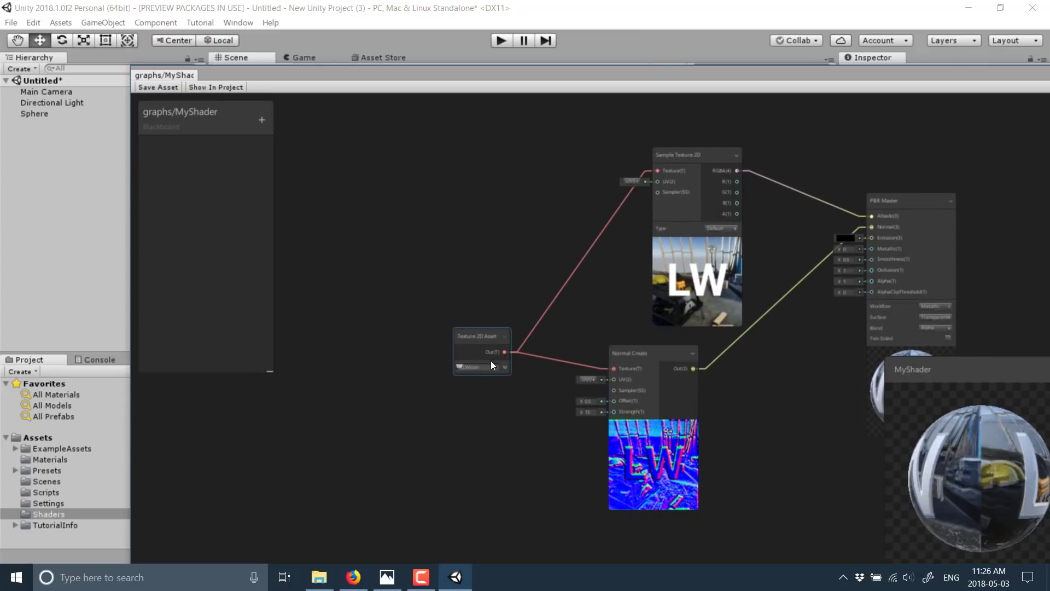
{"action": "scroll", "coordinate": [479, 367], "scroll_direction": "up", "scroll_amount": 3}
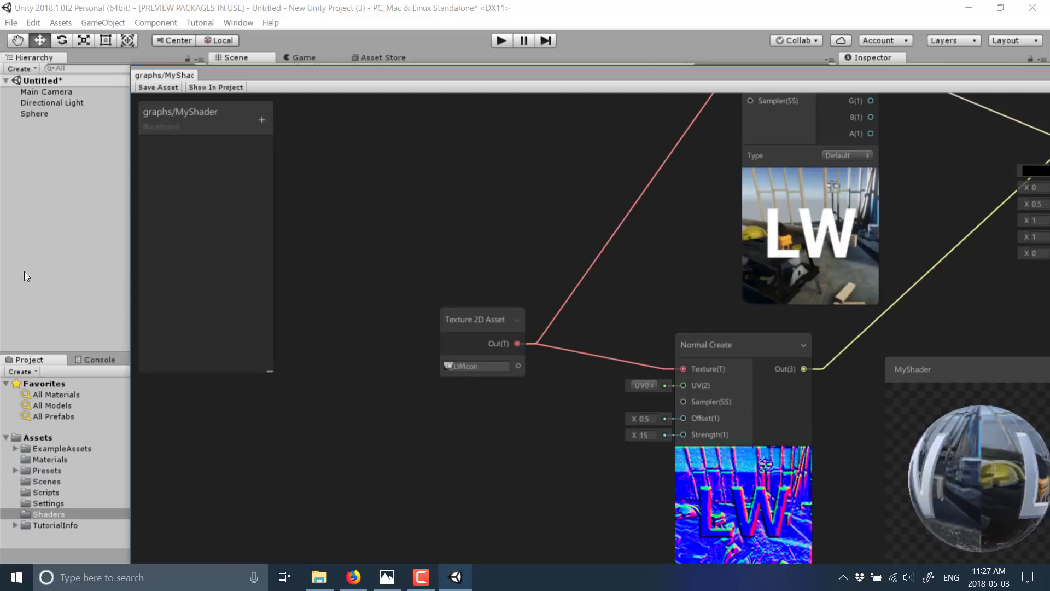
{"action": "left_click", "coordinate": [262, 117]}
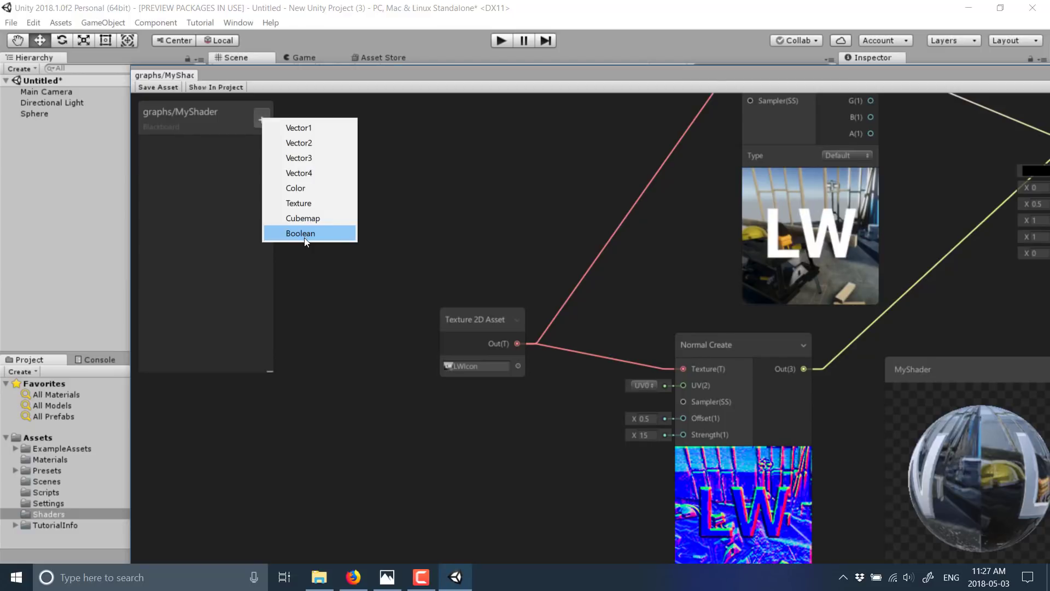
{"action": "left_click", "coordinate": [313, 203]}
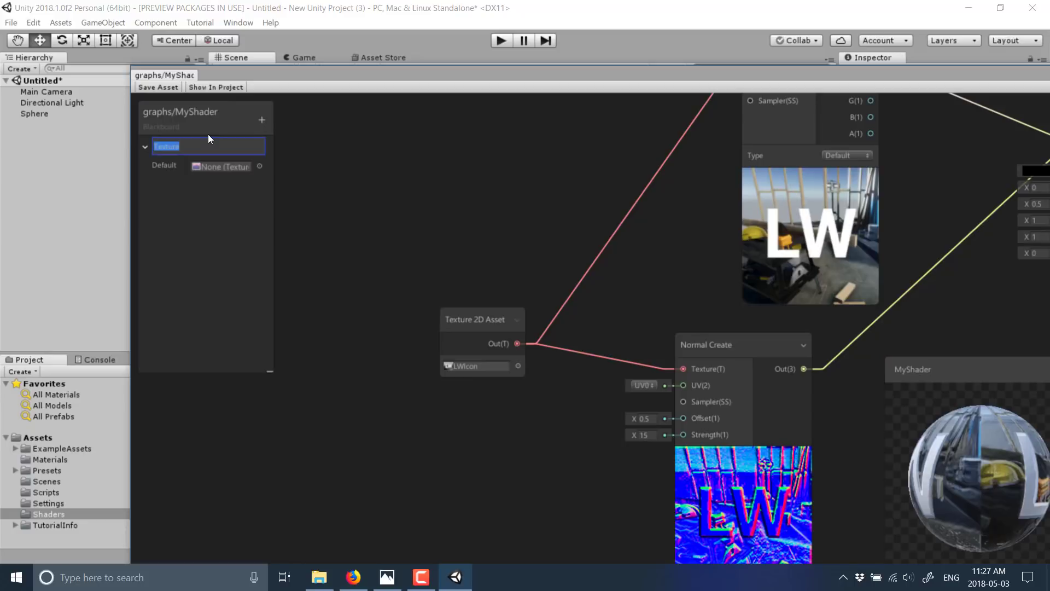
{"action": "type", "text": "SourceTexture"}
{"action": "key", "text": "Return"}
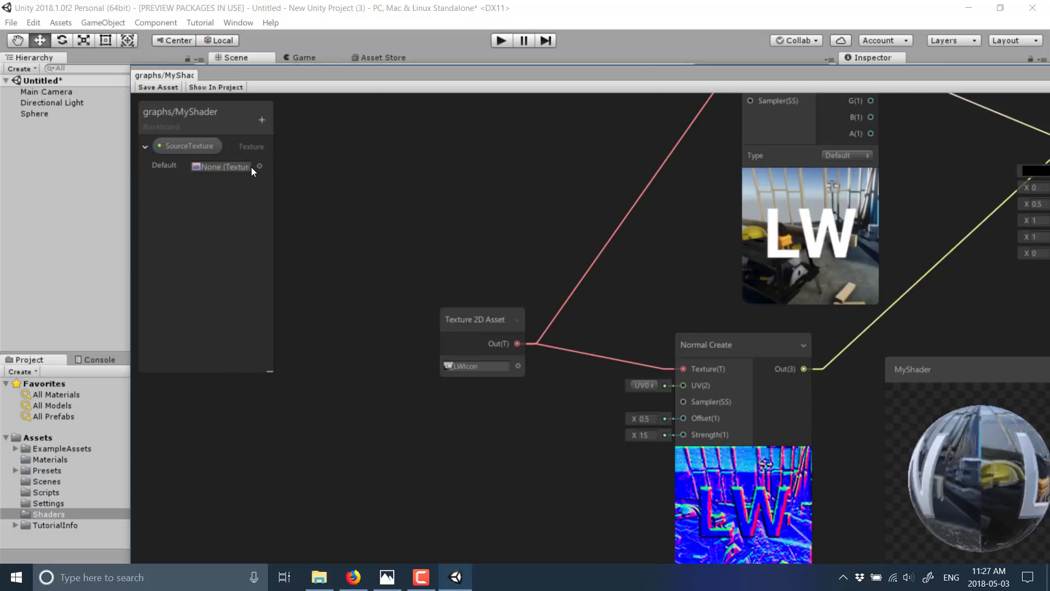
- Place a SourceTexture property node in the graph and delete the Texture 2D Asset node it replaces
{"action": "left_click", "coordinate": [192, 149]}
{"action": "left_click_drag", "start_coordinate": [356, 176], "coordinate": [357, 177]}
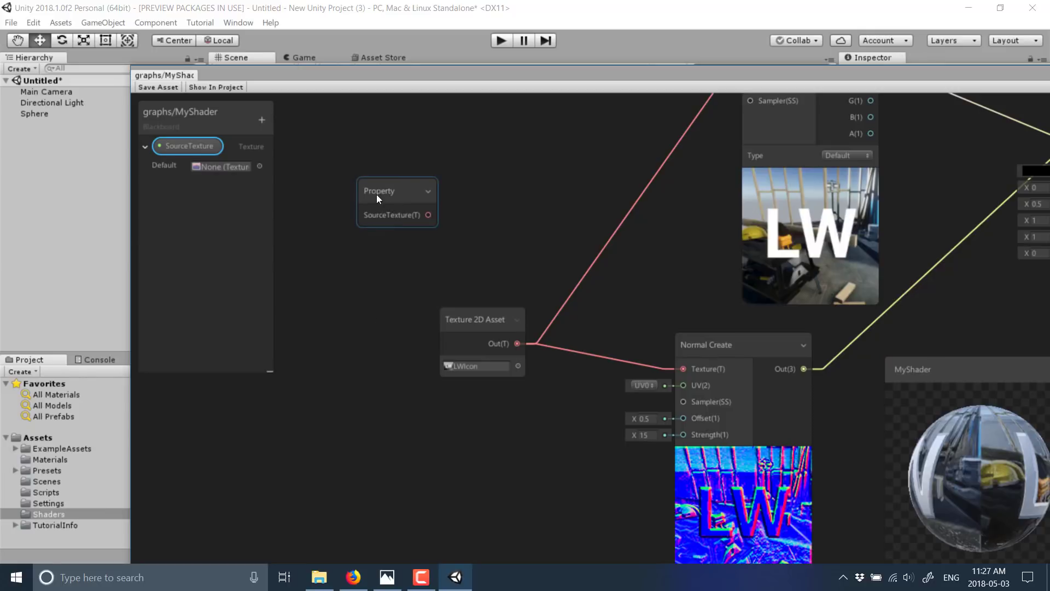
{"action": "left_click", "coordinate": [509, 341]}
{"action": "left_click", "coordinate": [478, 318]}
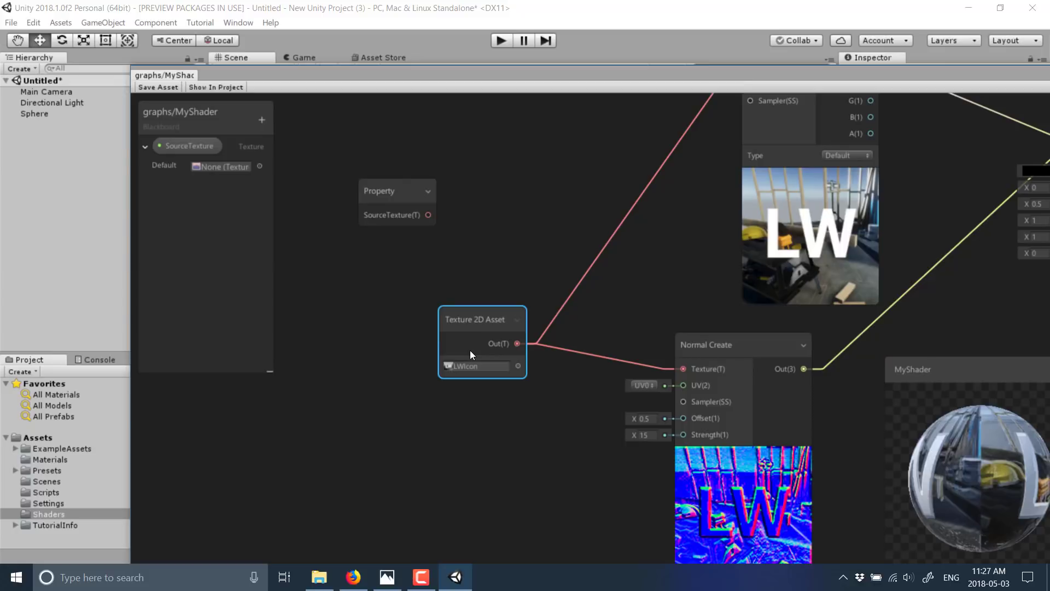
{"action": "key", "text": "Delete"}
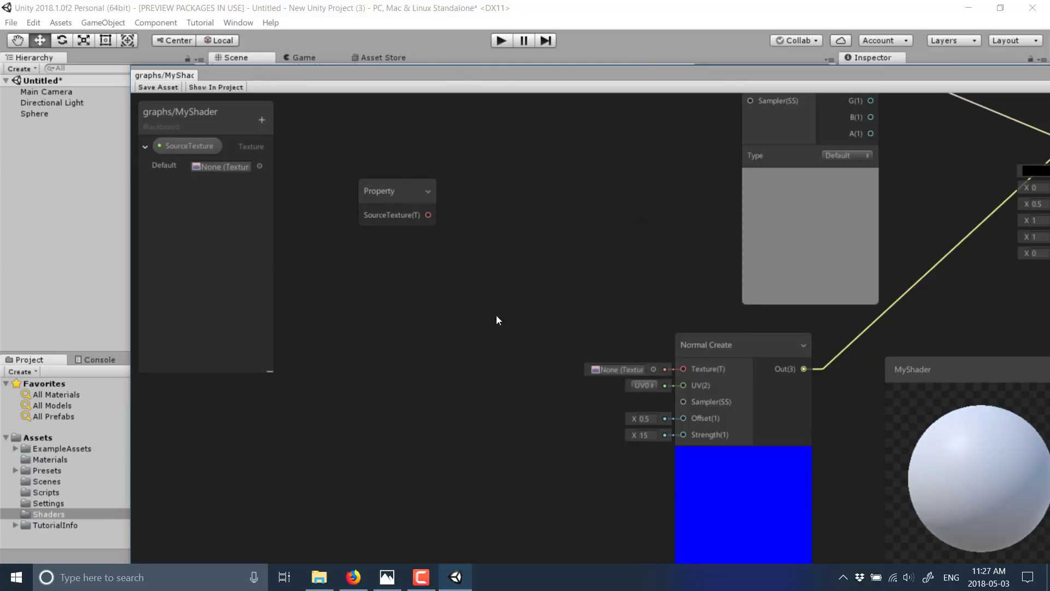
- Connect the SourceTexture property node to the Texture inputs of both Normal Create and Sample Texture 2D
{"action": "left_click_drag", "start_coordinate": [401, 188], "coordinate": [684, 369]}
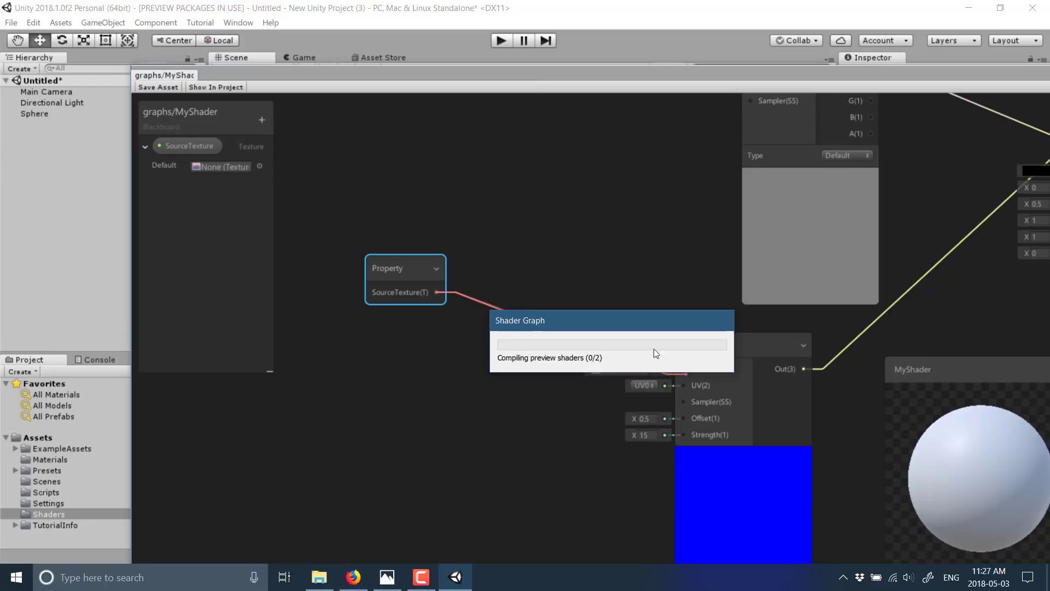
{"action": "left_click_drag", "start_coordinate": [437, 292], "coordinate": [749, 179]}
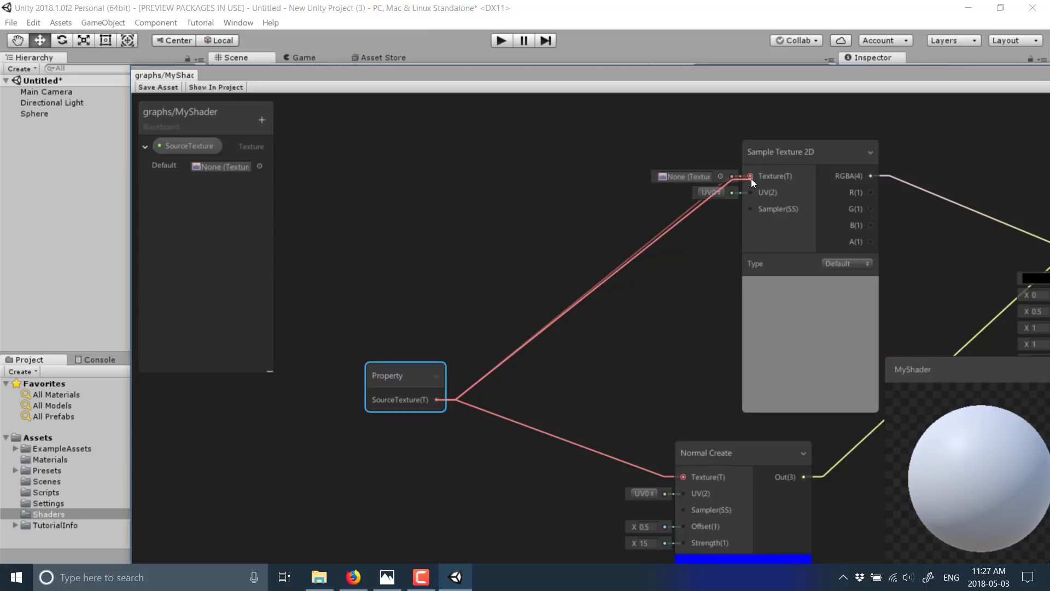
- Set SourceTexture's default to the yellow Construction texture and save the graph asset
{"action": "middle_click_drag", "start_coordinate": [894, 481], "coordinate": [585, 406]}
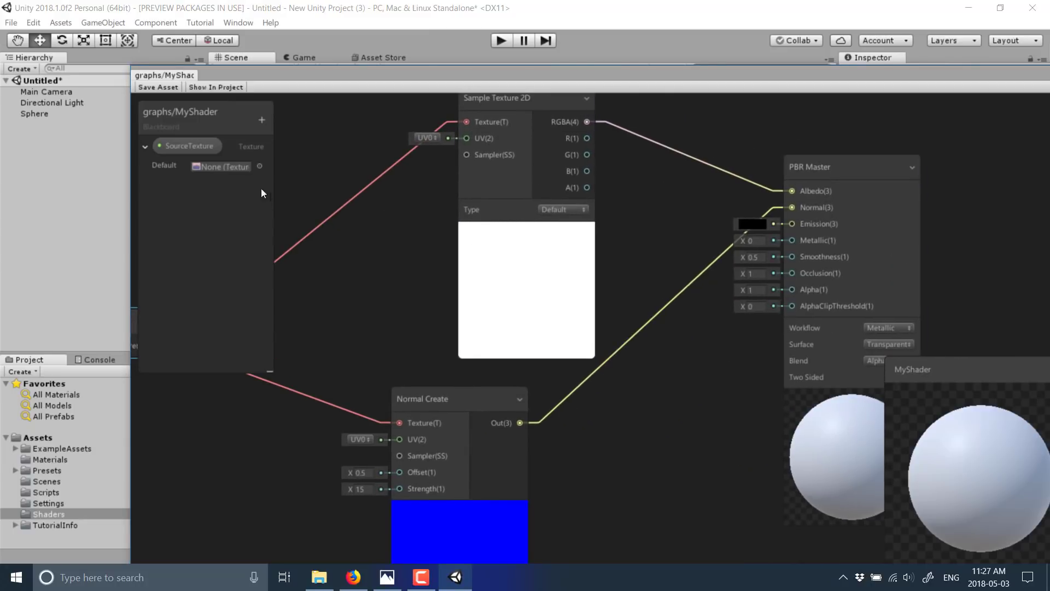
{"action": "left_click", "coordinate": [248, 168]}
{"action": "left_click", "coordinate": [259, 166]}
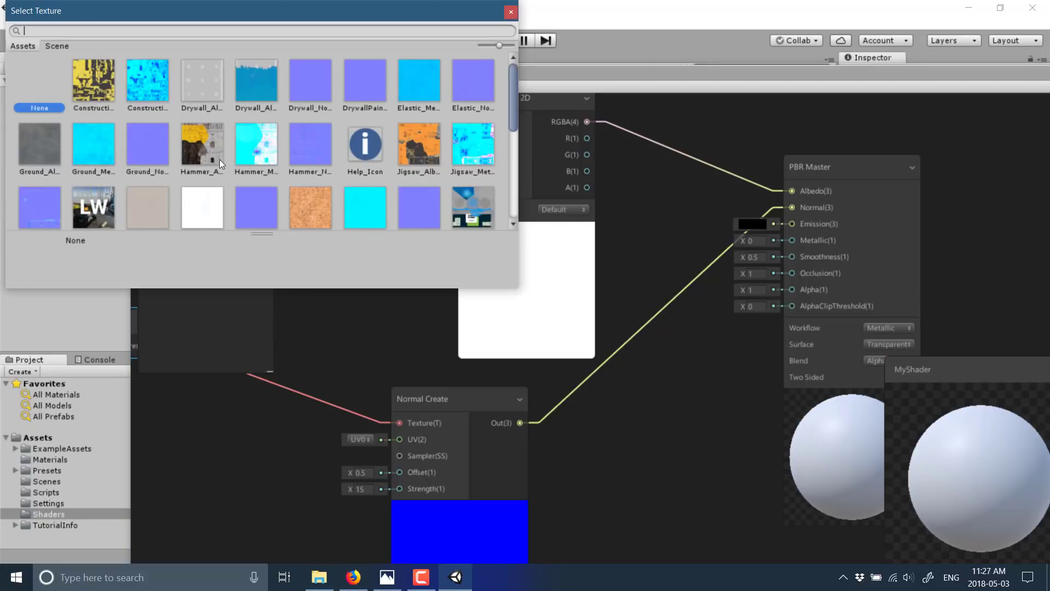
{"action": "double_click", "coordinate": [106, 80]}
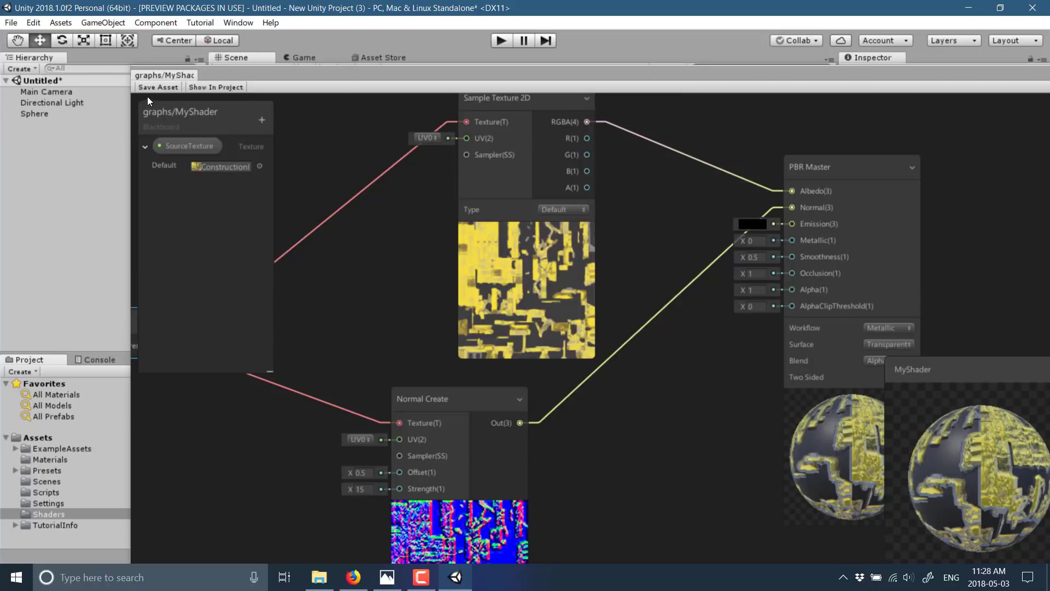
{"action": "left_click", "coordinate": [159, 86]}
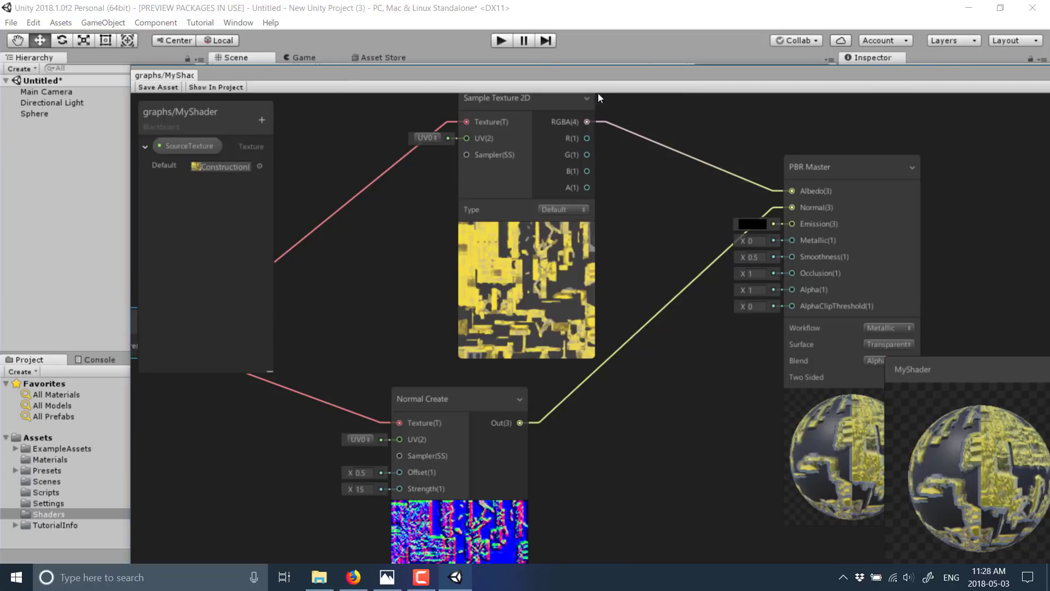
- Move the graph window down to uncover the scene, then select the sphere and expand its MyMaterial properties
{"action": "left_click_drag", "start_coordinate": [884, 71], "coordinate": [816, 509]}
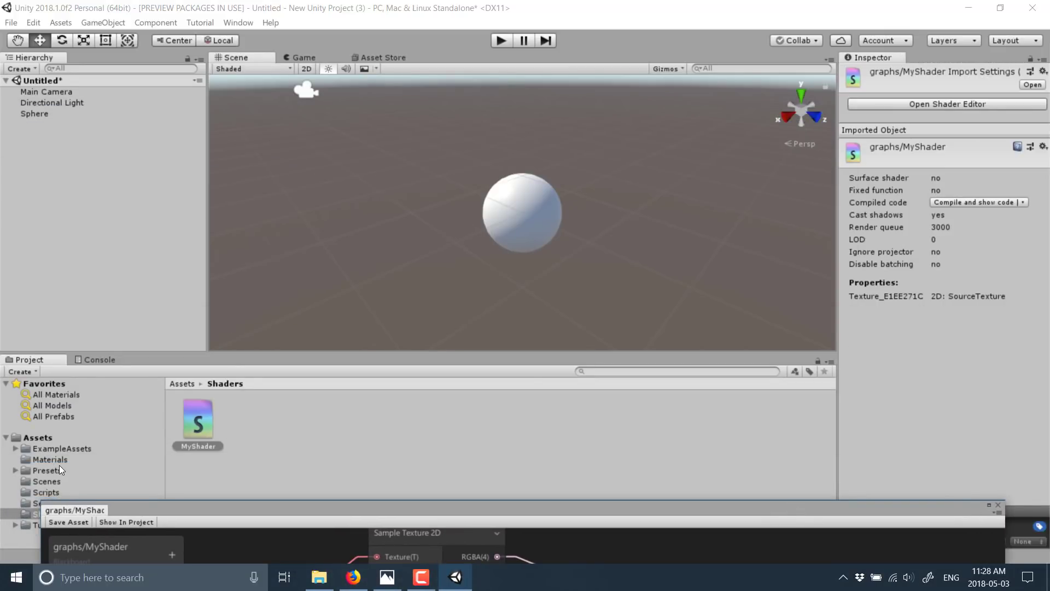
{"action": "left_click", "coordinate": [38, 461]}
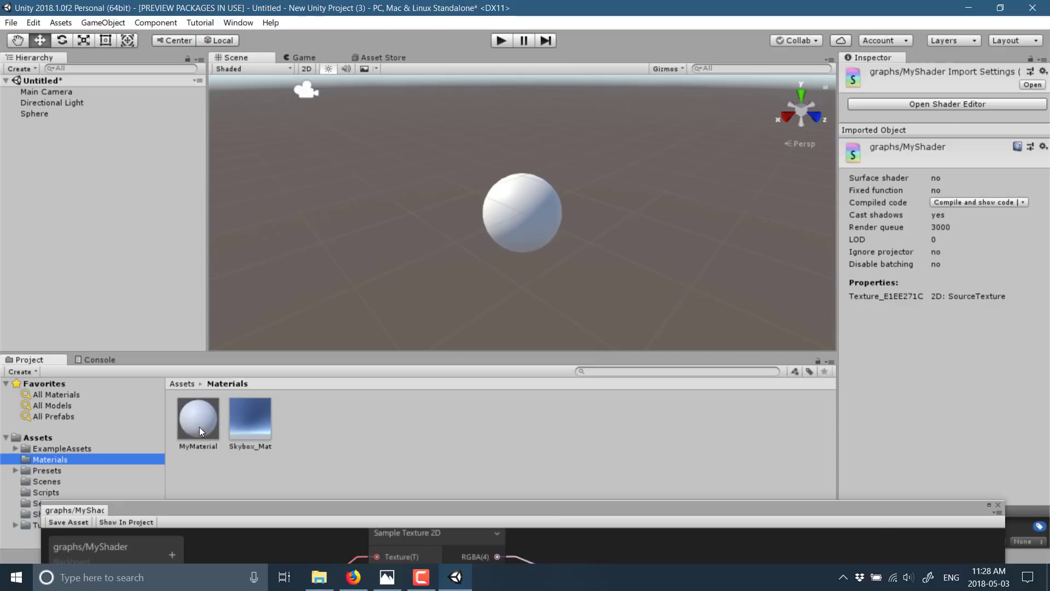
{"action": "left_click", "coordinate": [199, 426]}
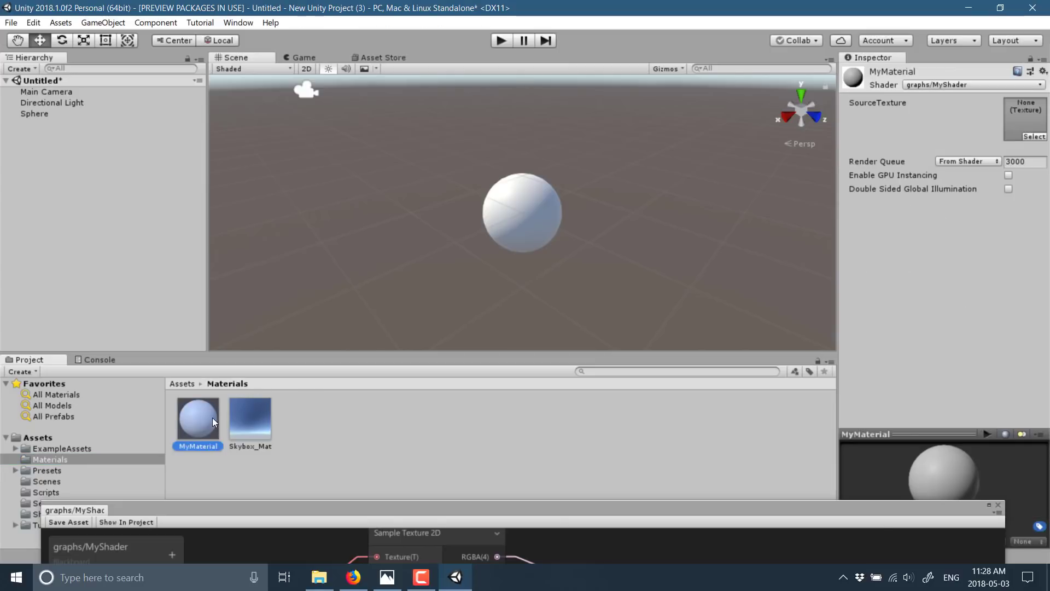
{"action": "left_click", "coordinate": [550, 202]}
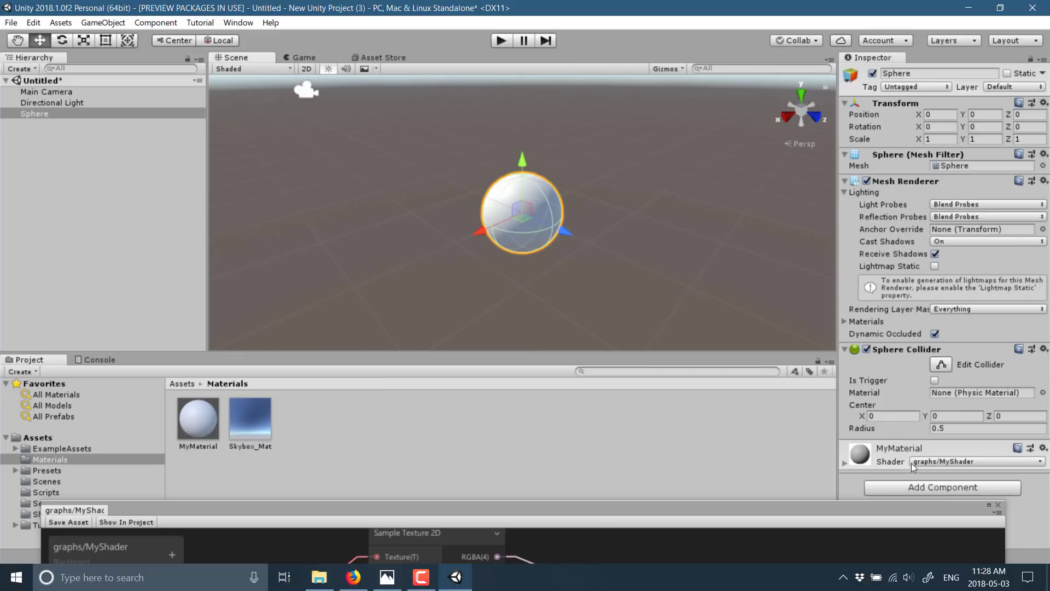
{"action": "left_click", "coordinate": [844, 464]}
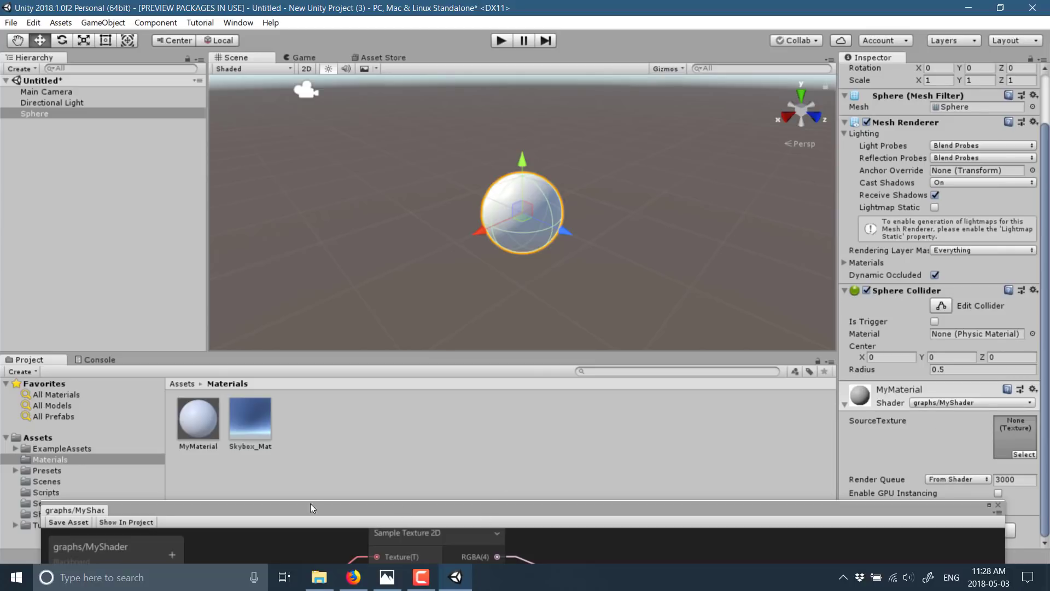
- Save the graph again and assign the LWIcon texture to the sphere material's SourceTexture property
{"action": "left_click", "coordinate": [74, 523]}
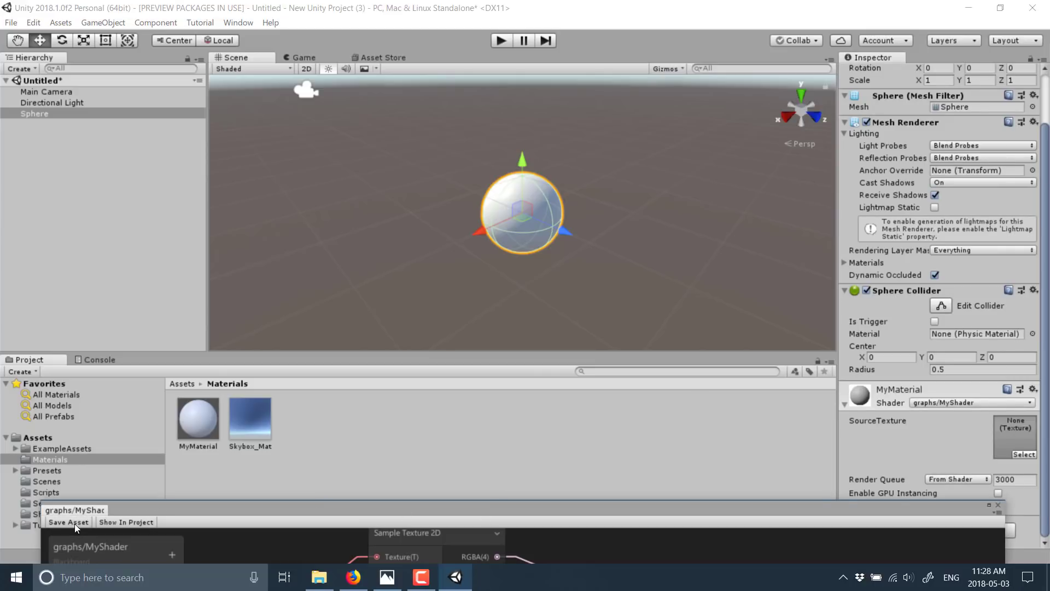
{"action": "left_click", "coordinate": [1017, 428]}
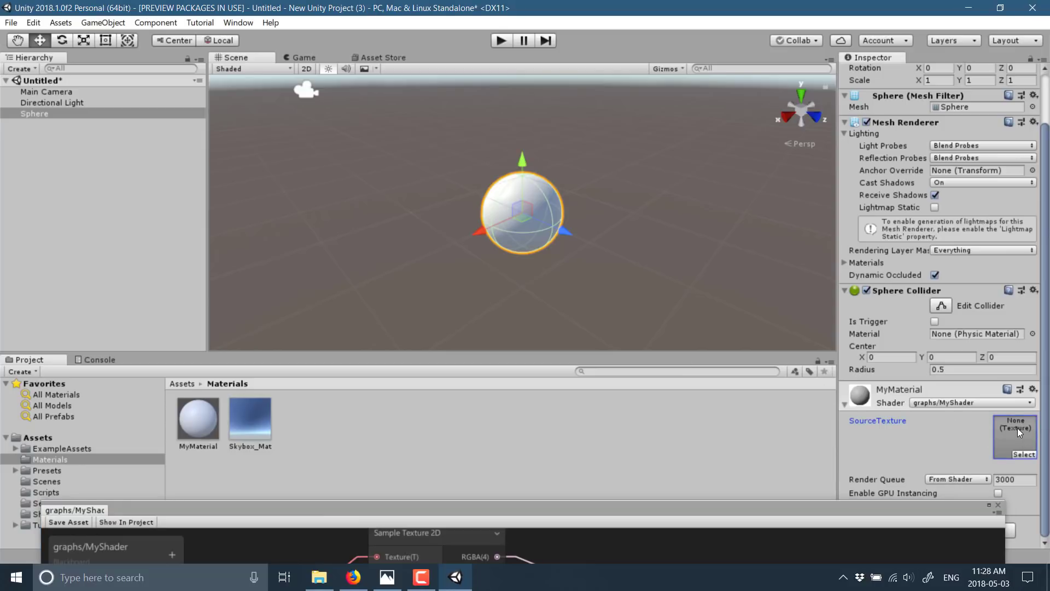
{"action": "left_click", "coordinate": [1028, 452]}
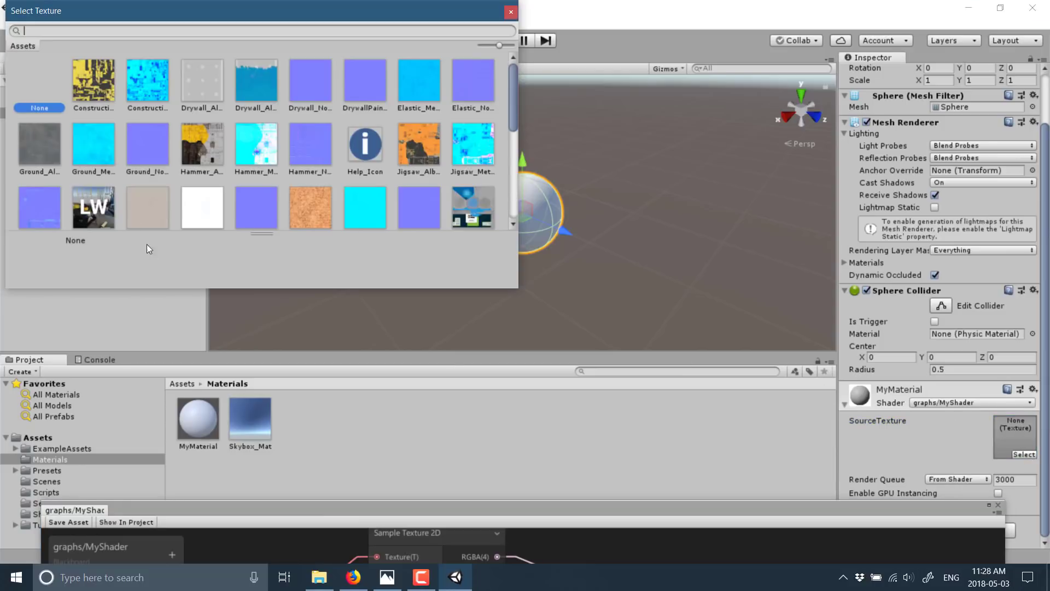
{"action": "double_click", "coordinate": [85, 204]}
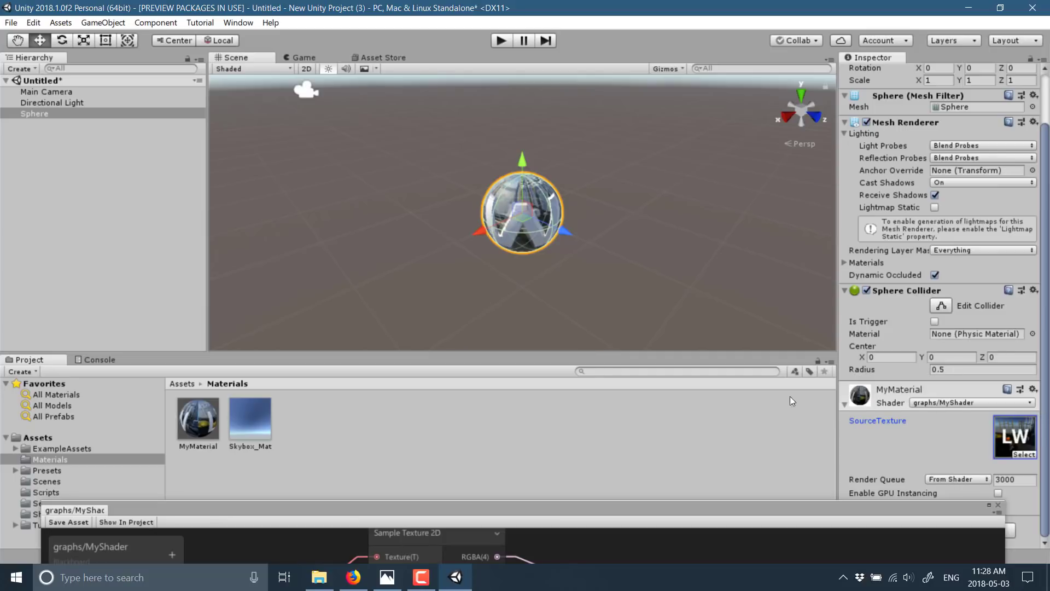
- Bring the graph window back over the editor and browse the Artistic and Channel categories of the node library
{"action": "left_click_drag", "start_coordinate": [623, 507], "coordinate": [638, 61]}
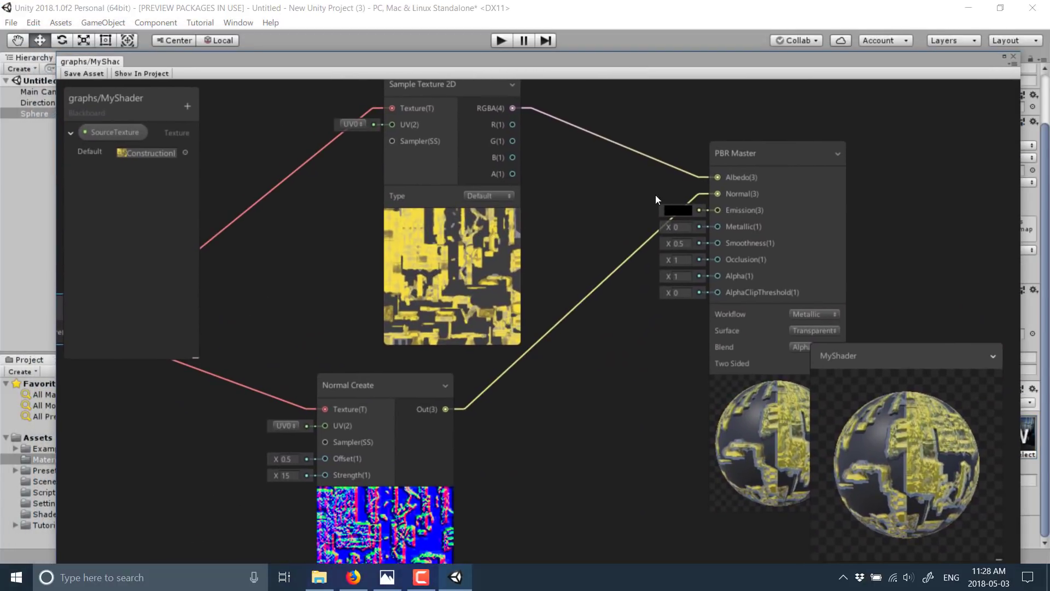
{"action": "middle_click_drag", "start_coordinate": [626, 302], "coordinate": [669, 316]}
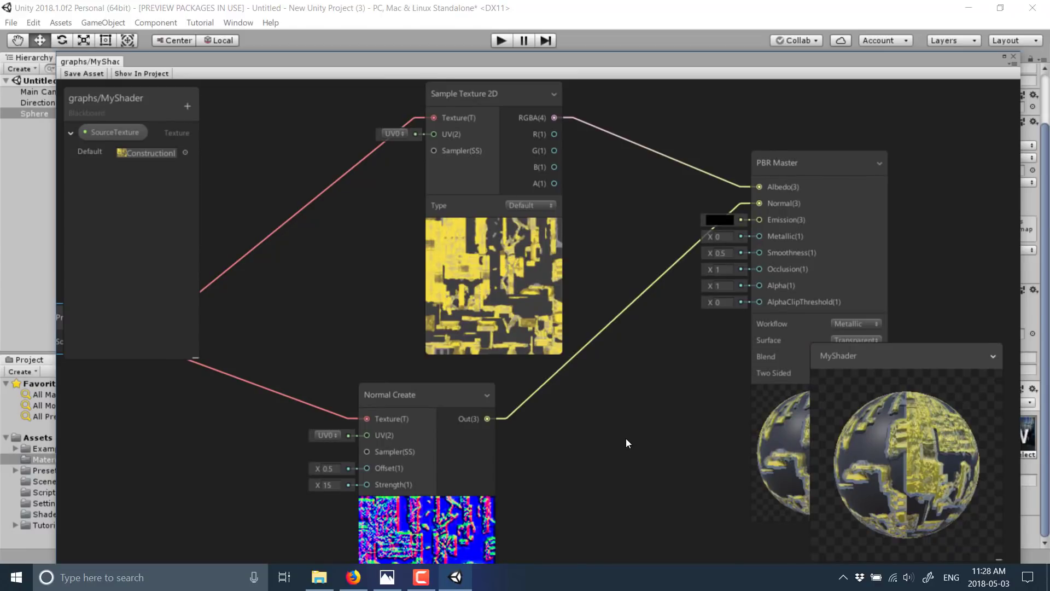
{"action": "right_click", "coordinate": [609, 438]}
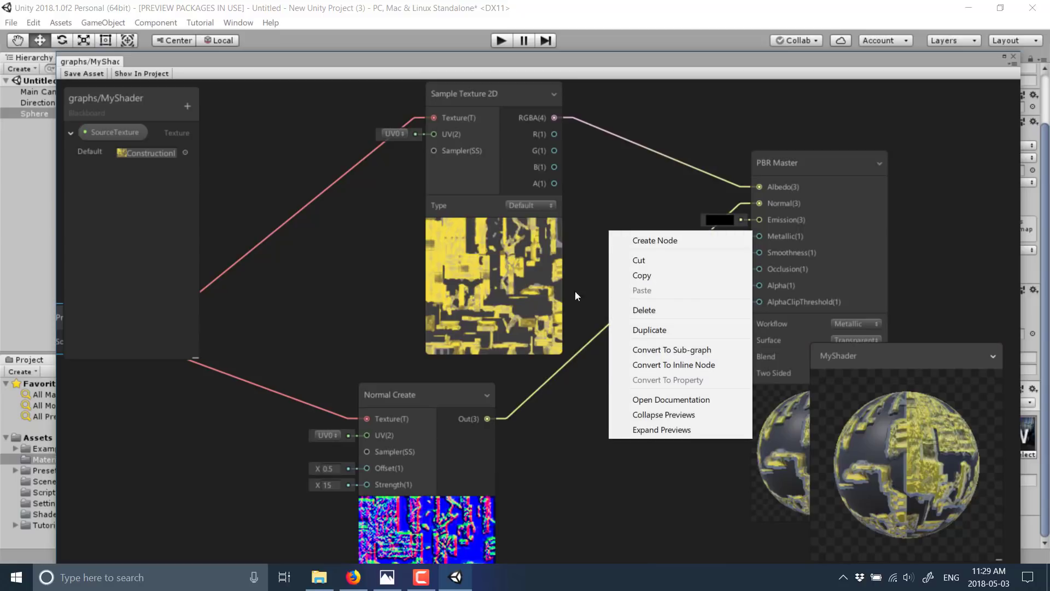
{"action": "left_click", "coordinate": [647, 241]}
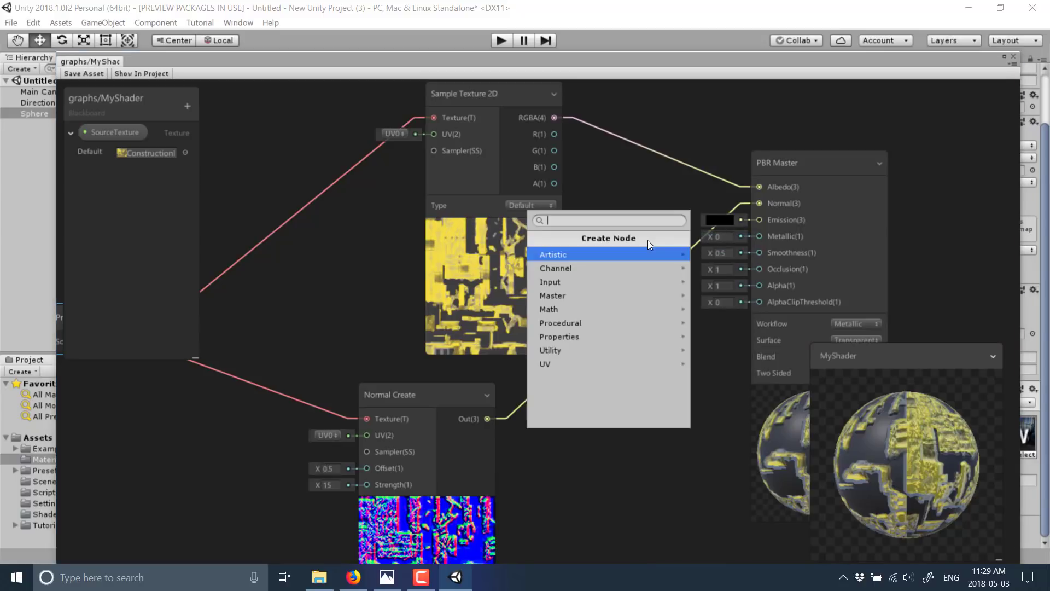
{"action": "left_click", "coordinate": [594, 253]}
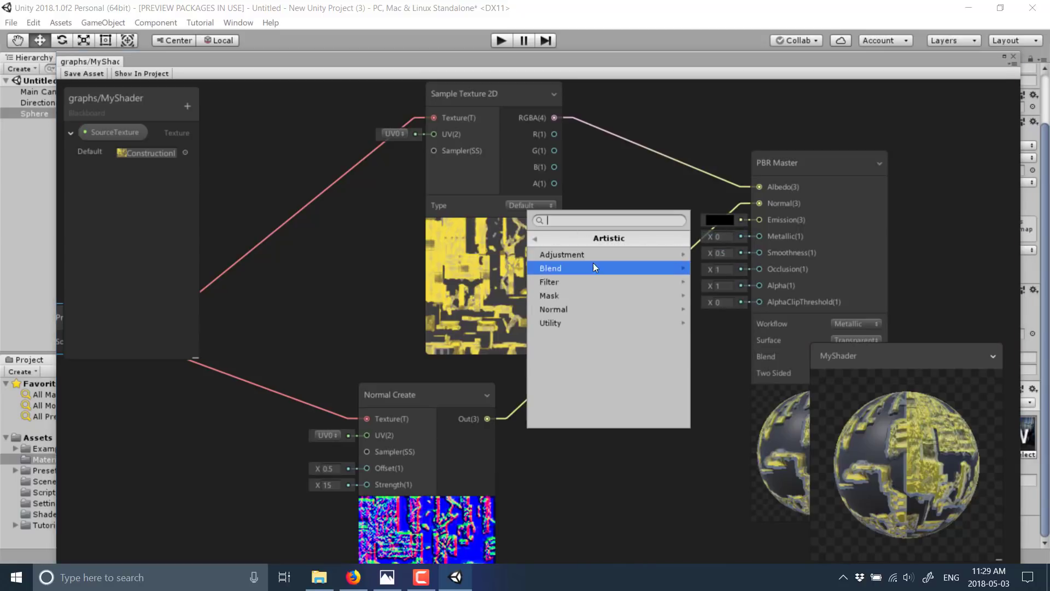
{"action": "left_click", "coordinate": [540, 238]}
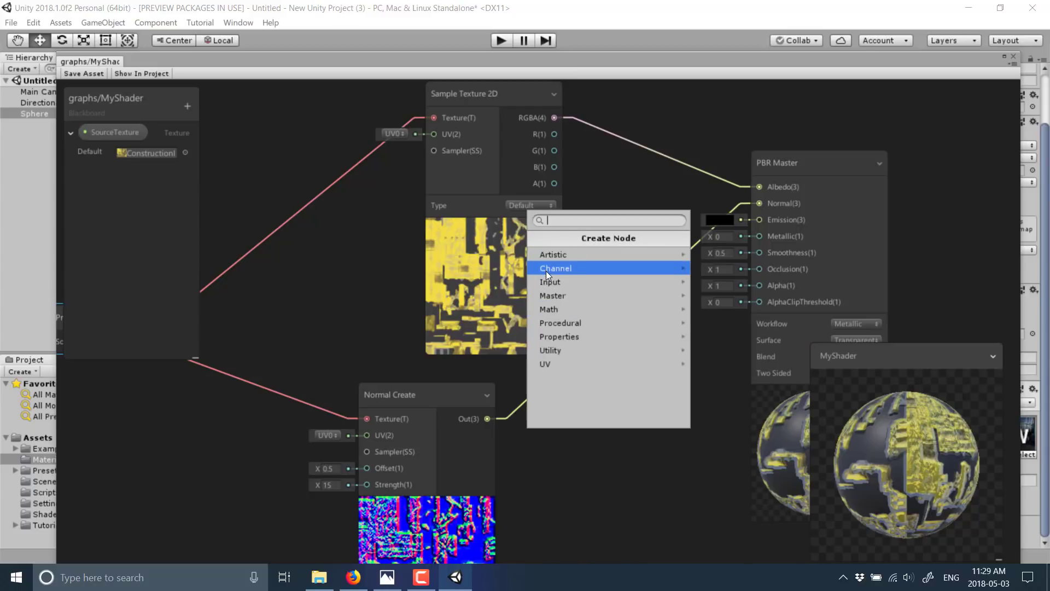
{"action": "left_click", "coordinate": [546, 269]}
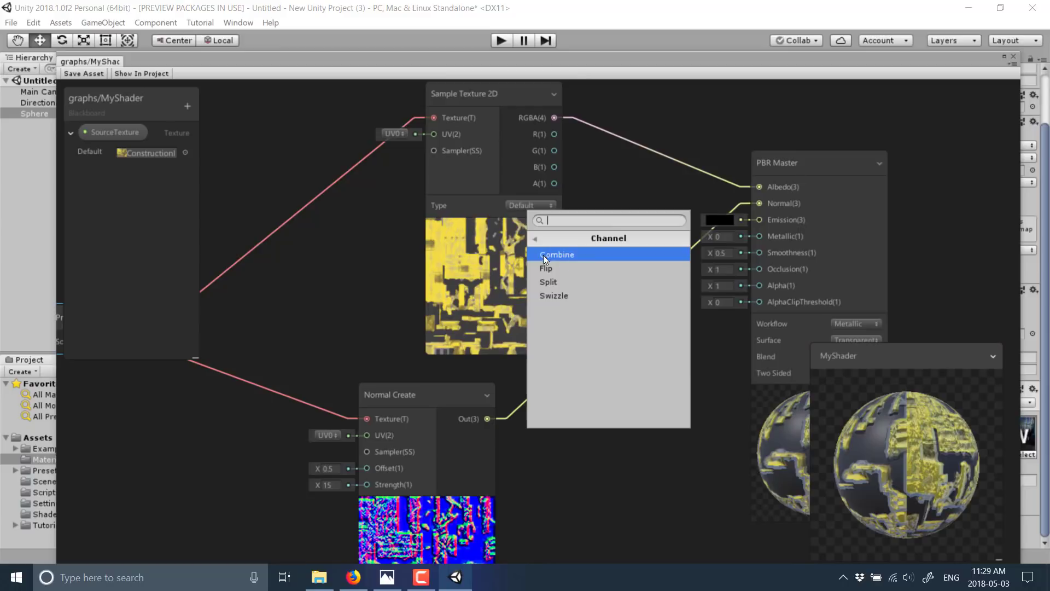
{"action": "left_click", "coordinate": [536, 242]}
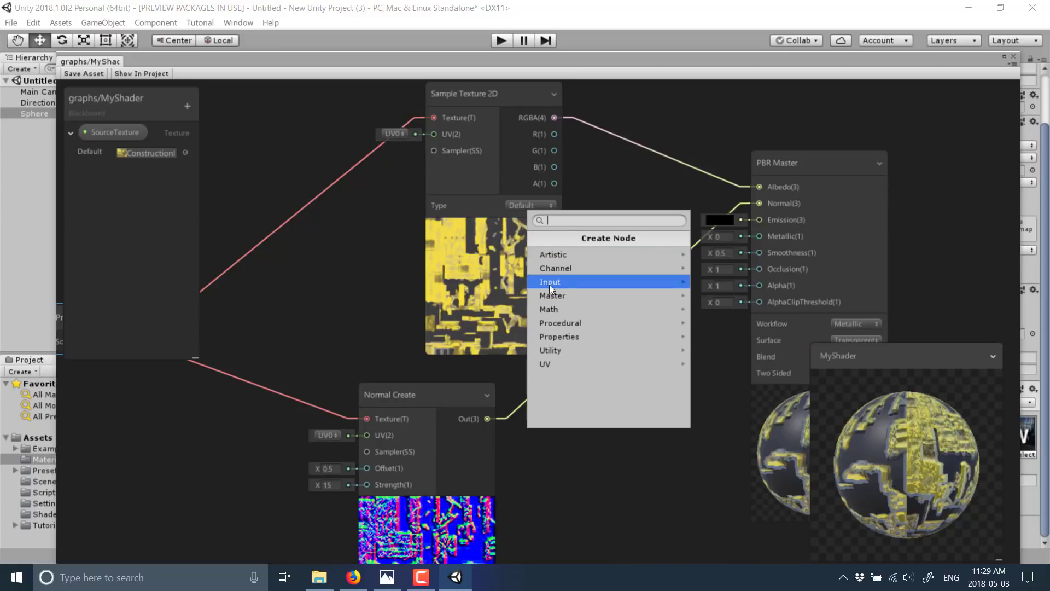
{"action": "left_click", "coordinate": [550, 289]}
{"action": "left_click", "coordinate": [535, 241]}
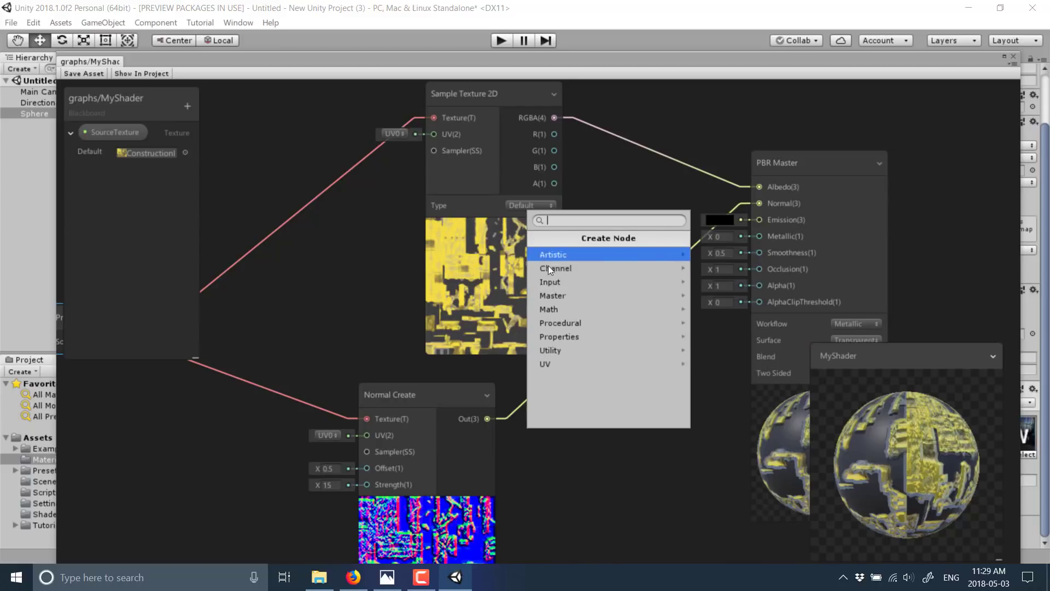
- Look through the Input node categories, add an Ambient node from the Scene group, and place it left of Normal Create
{"action": "left_click", "coordinate": [553, 280]}
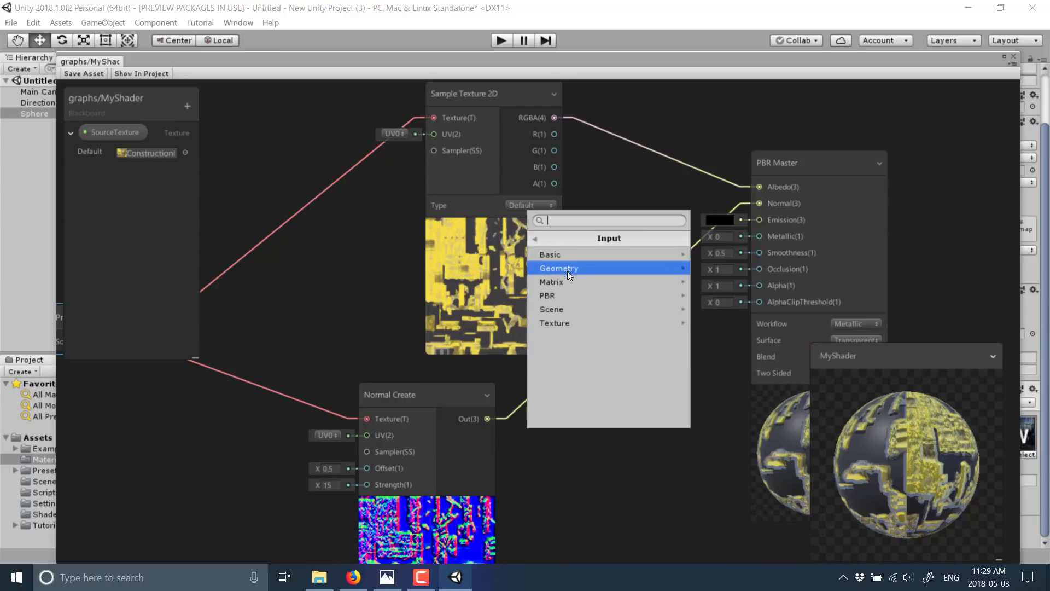
{"action": "left_click", "coordinate": [568, 282]}
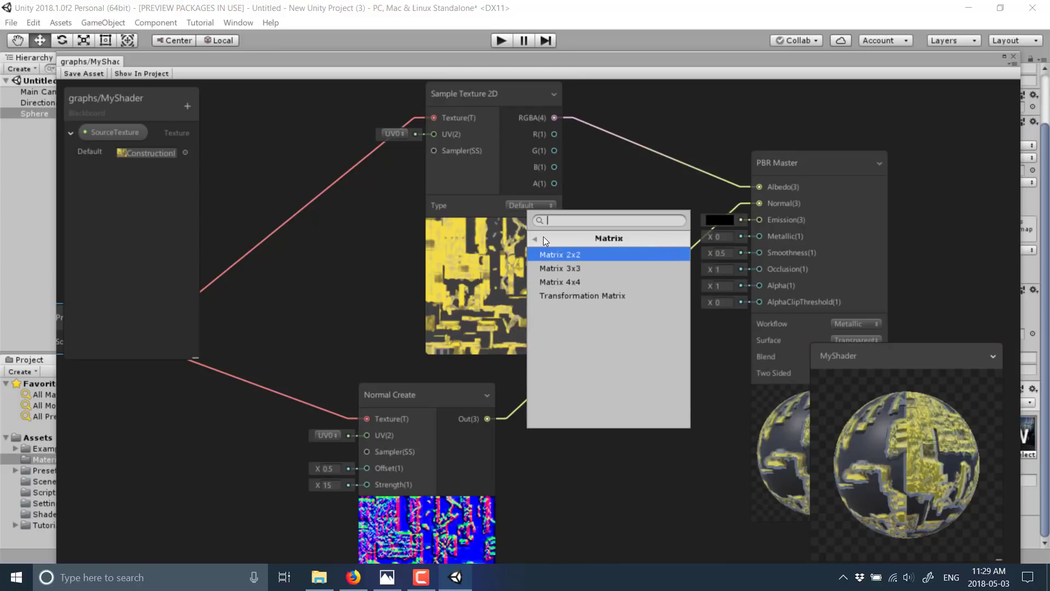
{"action": "left_click", "coordinate": [542, 239]}
{"action": "left_click", "coordinate": [553, 307]}
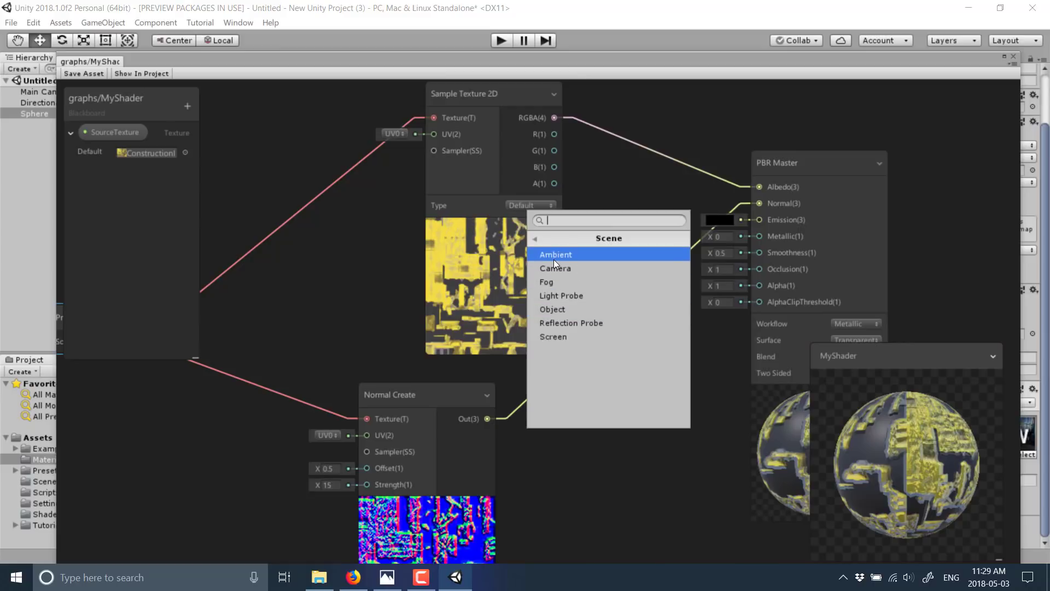
{"action": "key", "text": "Escape"}
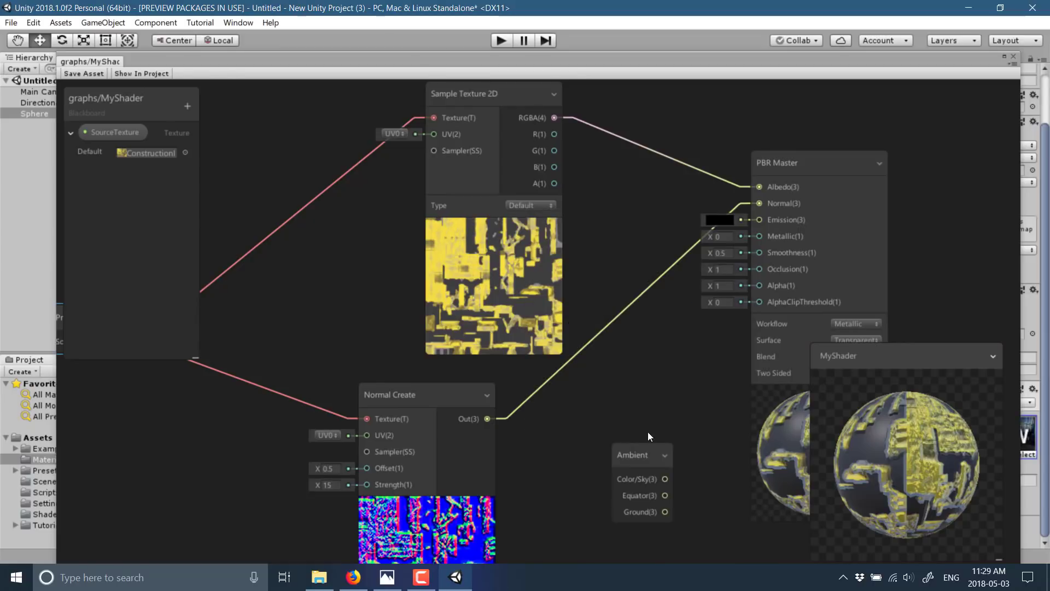
{"action": "left_click_drag", "start_coordinate": [641, 453], "coordinate": [169, 450]}
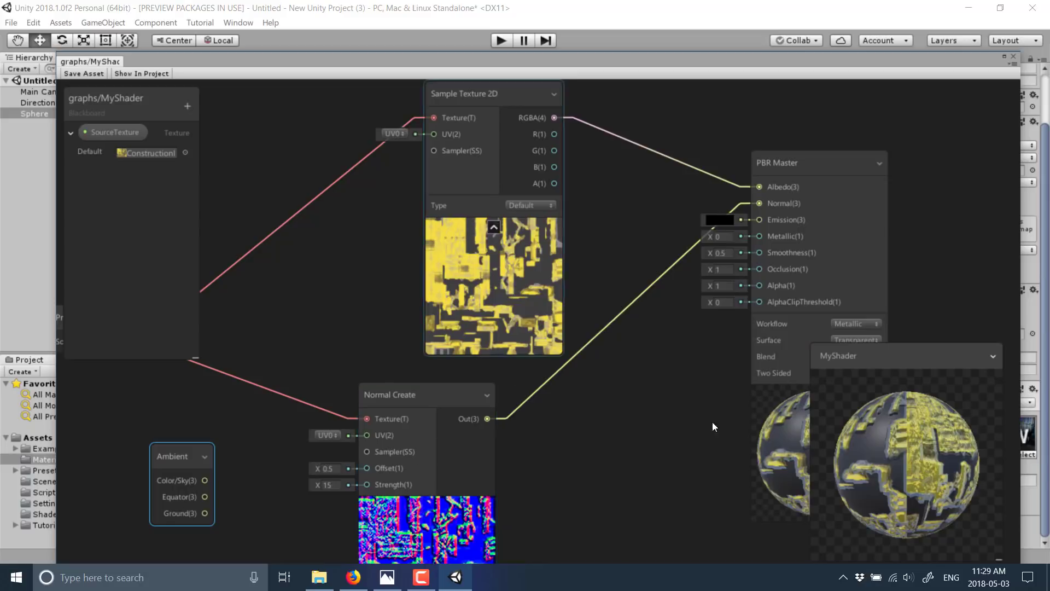
- Move the PBR Master node clear of the MyShader preview and copy its shader code
{"action": "left_click_drag", "start_coordinate": [801, 162], "coordinate": [685, 178]}
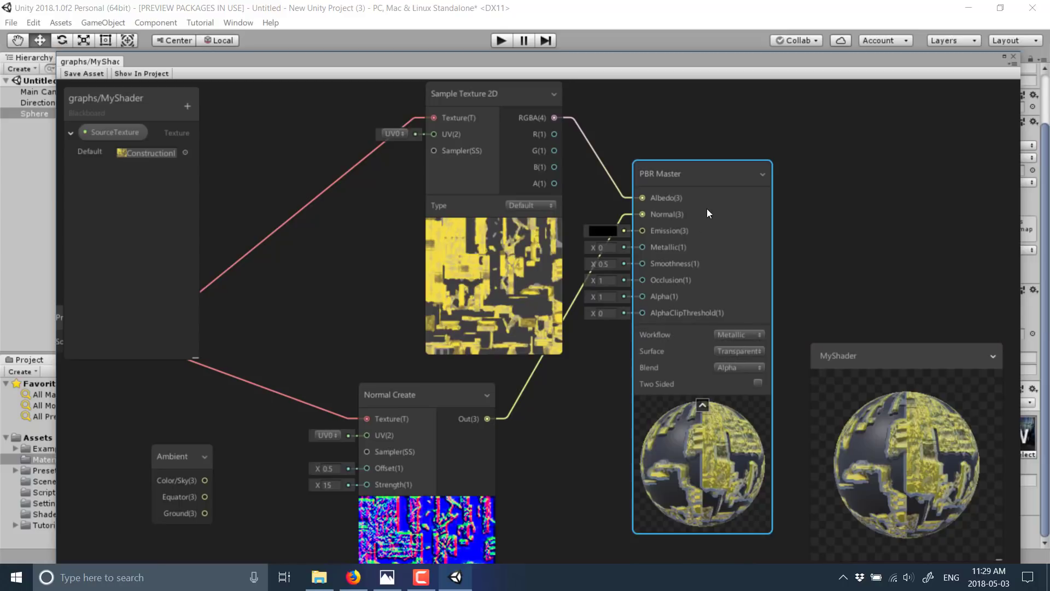
{"action": "right_click", "coordinate": [718, 222]}
{"action": "left_click", "coordinate": [741, 232]}
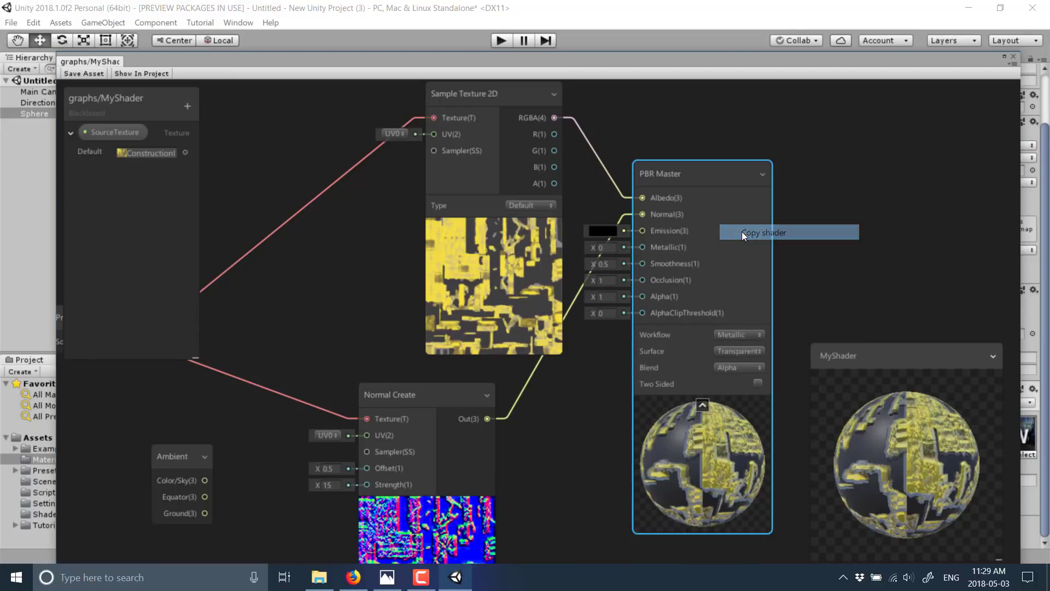
- Switch to Notepad and paste the copied shader code into an empty document
{"action": "key", "text": "super"}
{"action": "type", "text": "notepad"}
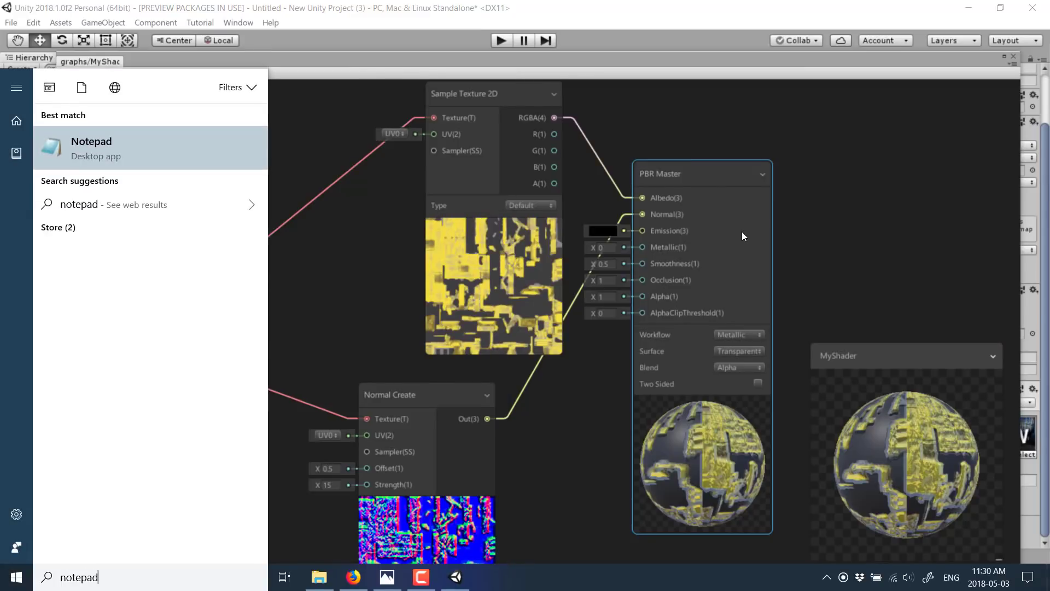
{"action": "key", "text": "Return"}
{"action": "key", "text": "ctrl+v"}
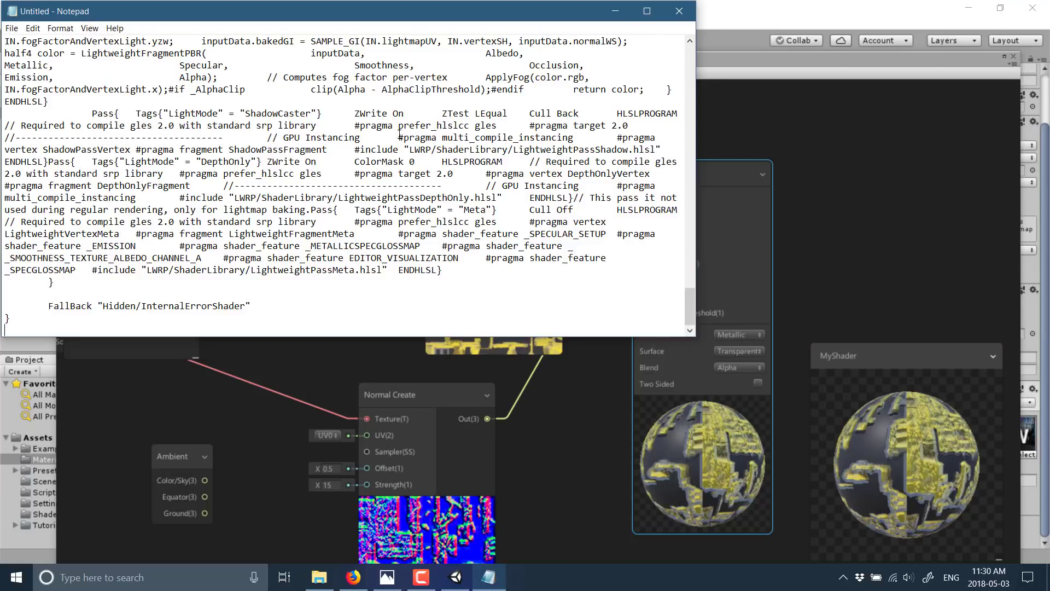
- Switch to WordPad, paste the shader code, and examine it from the end back to the Properties block
{"action": "key", "text": "super"}
{"action": "type", "text": "wordpad"}
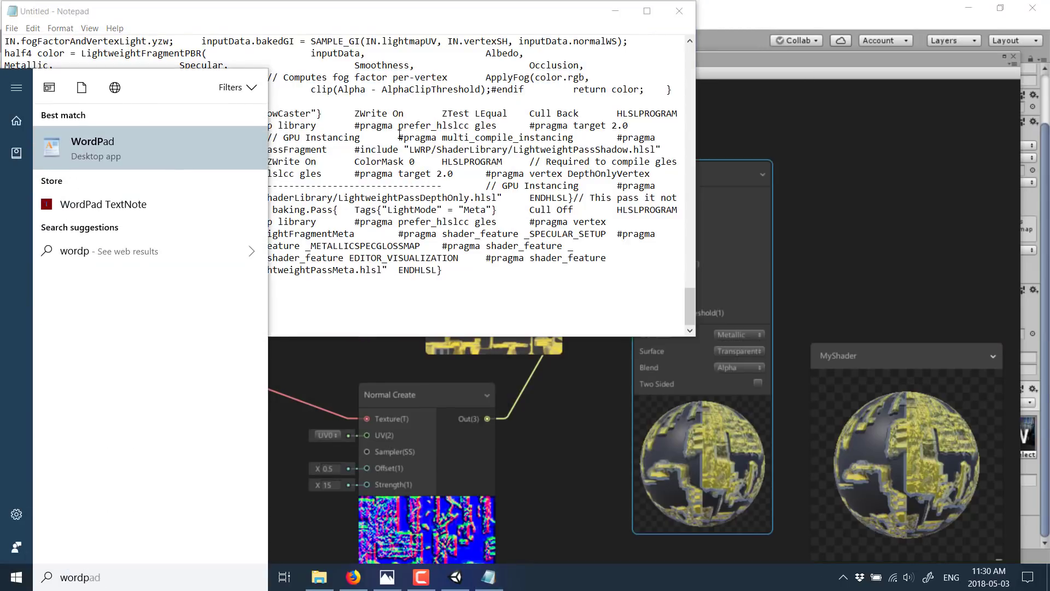
{"action": "key", "text": "Return"}
{"action": "key", "text": "ctrl+v"}
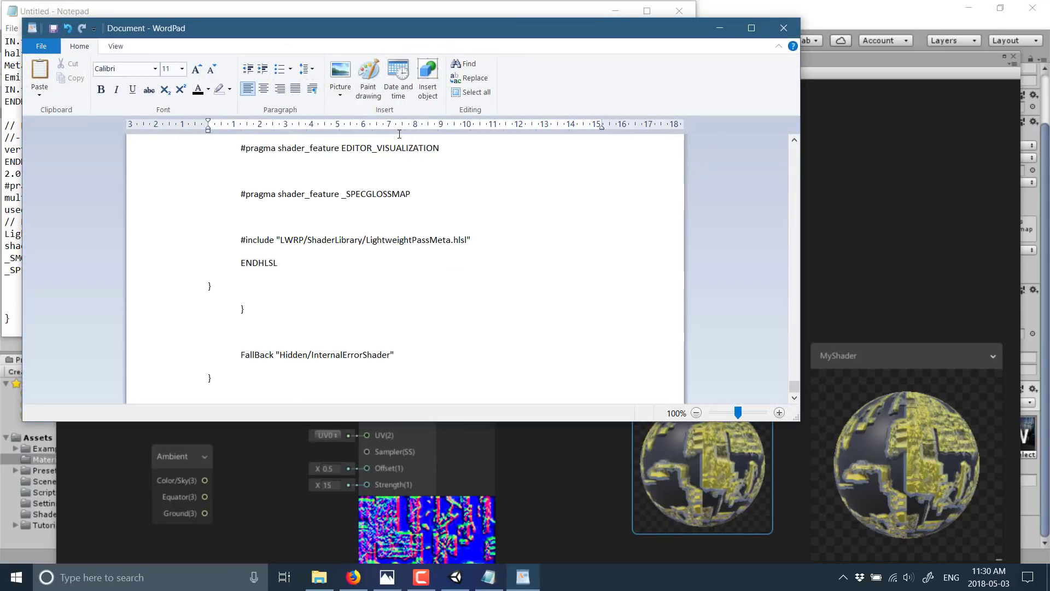
{"action": "scroll", "coordinate": [413, 290], "scroll_direction": "up", "scroll_amount": 20}
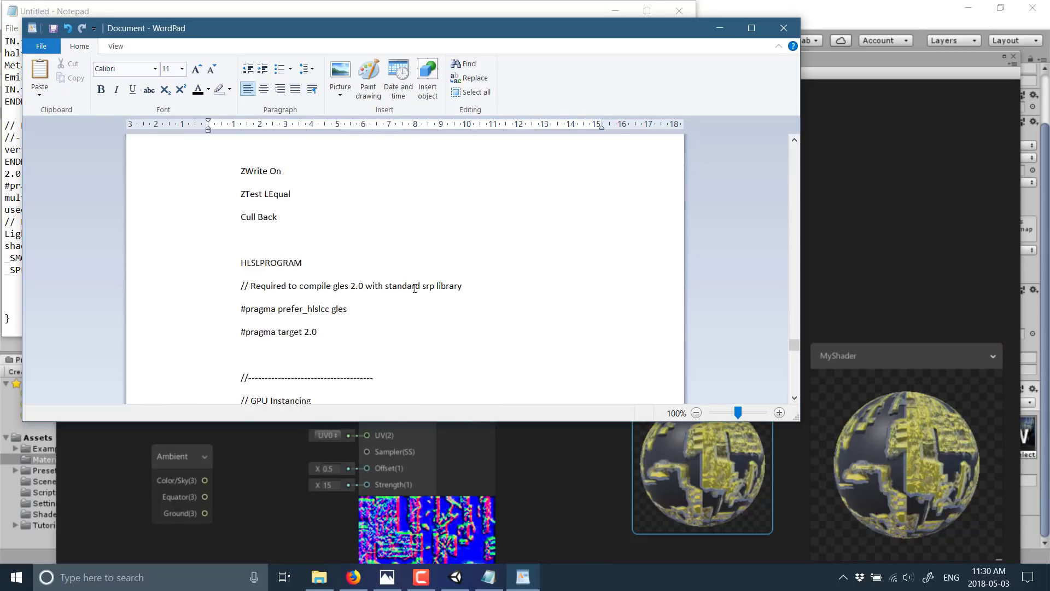
{"action": "scroll", "coordinate": [415, 288], "scroll_direction": "up", "scroll_amount": 20}
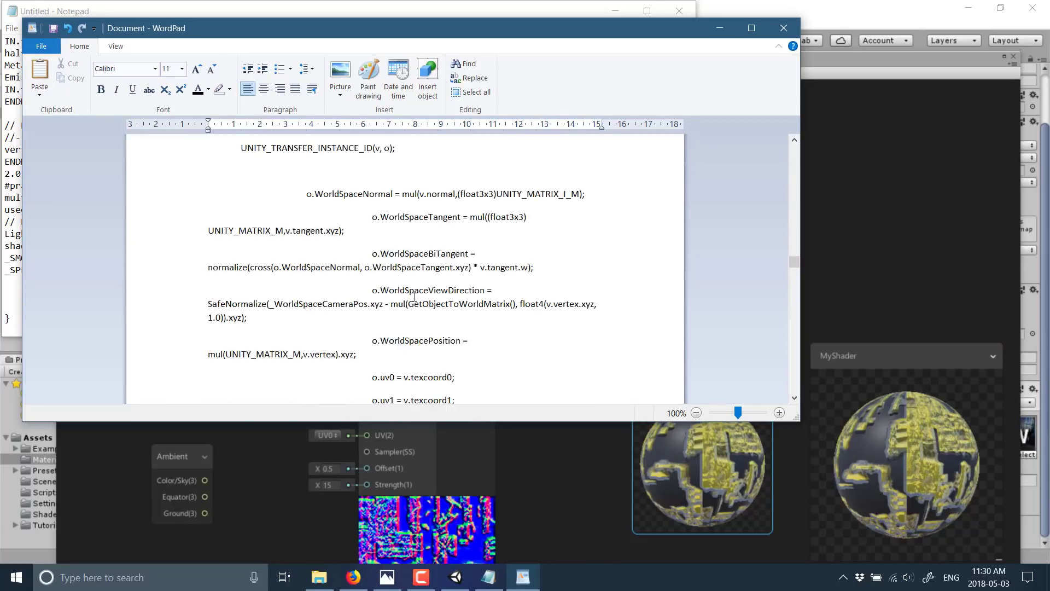
{"action": "scroll", "coordinate": [415, 297], "scroll_direction": "up", "scroll_amount": 20}
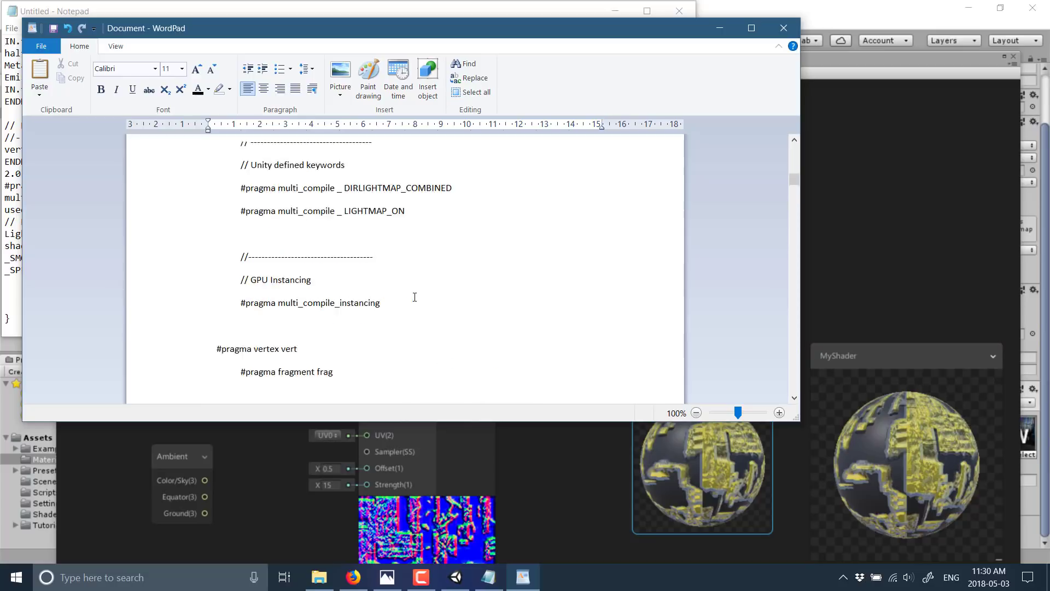
{"action": "scroll", "coordinate": [414, 297], "scroll_direction": "up", "scroll_amount": 6}
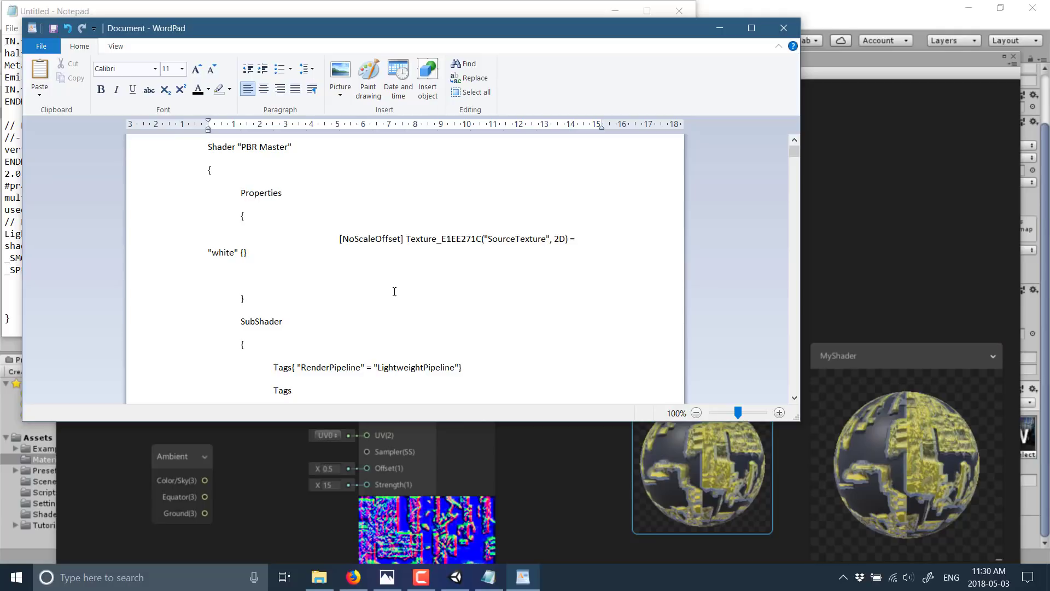
- Close the WordPad and Notepad documents without saving them
{"action": "left_click", "coordinate": [784, 28]}
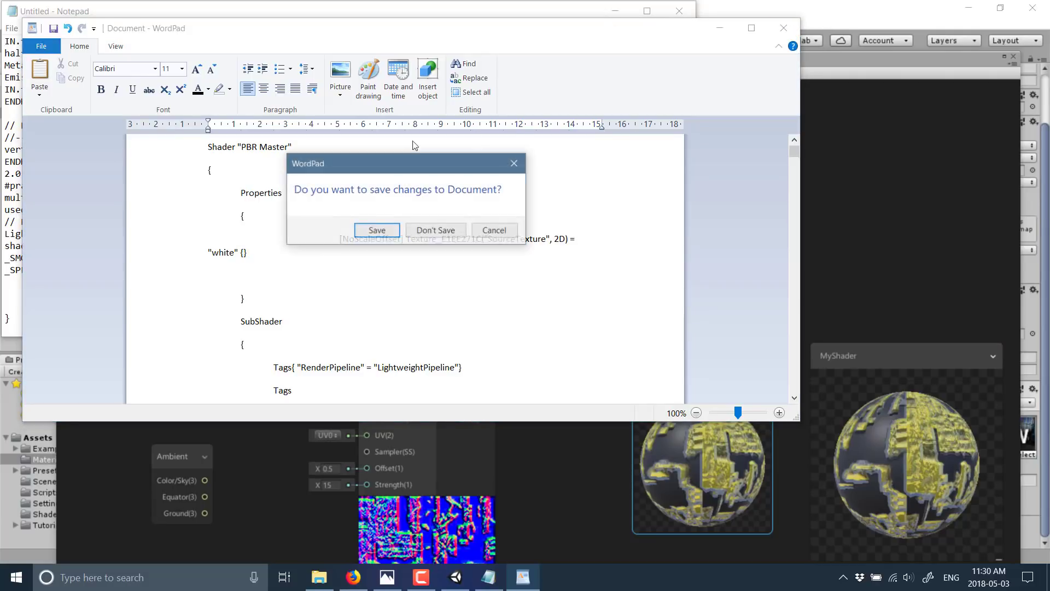
{"action": "left_click", "coordinate": [444, 231]}
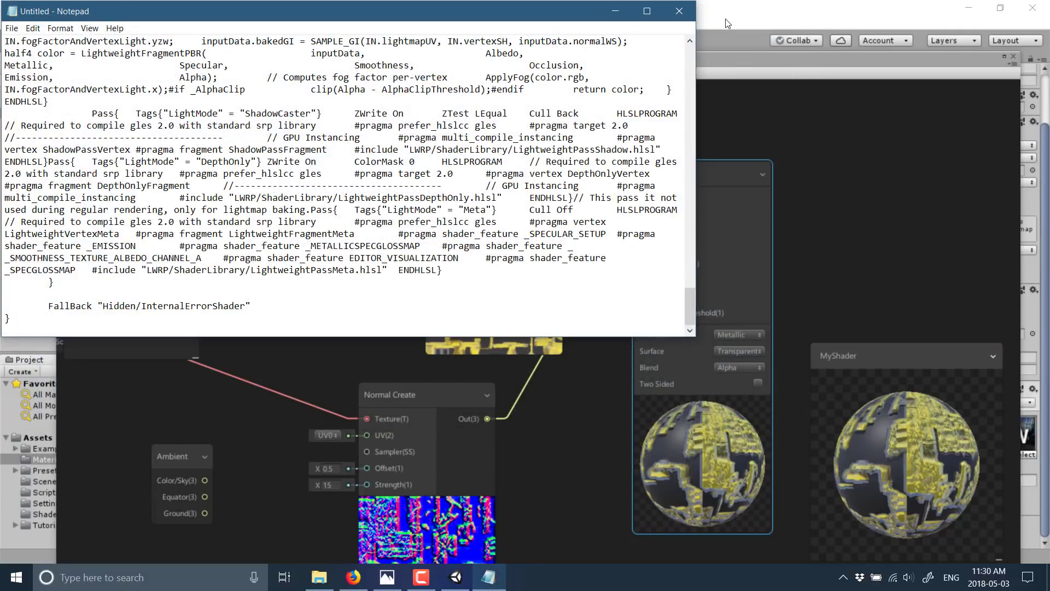
{"action": "left_click", "coordinate": [678, 15]}
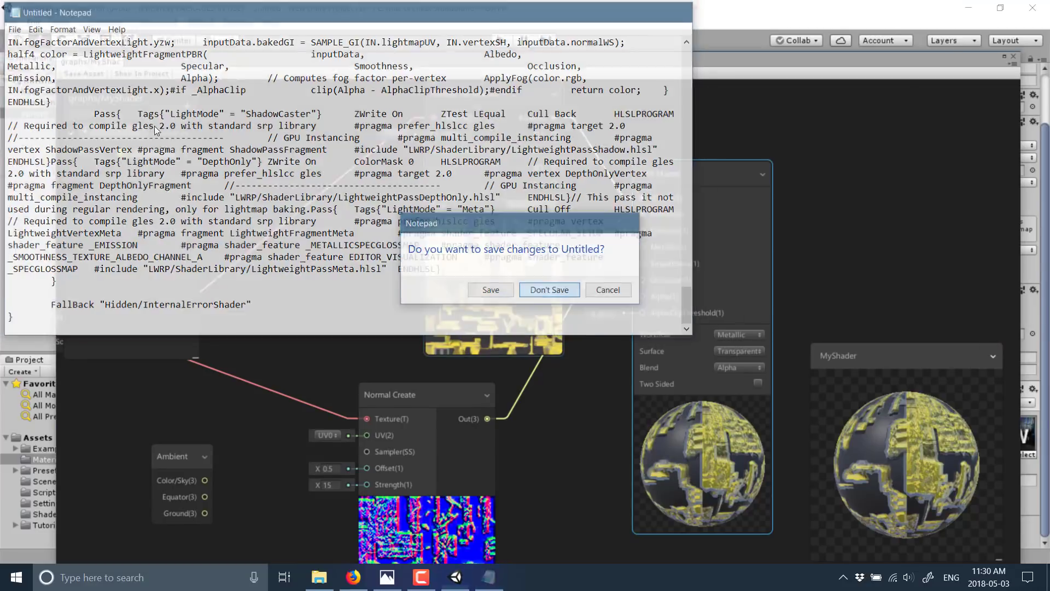
{"action": "left_click", "coordinate": [546, 291]}
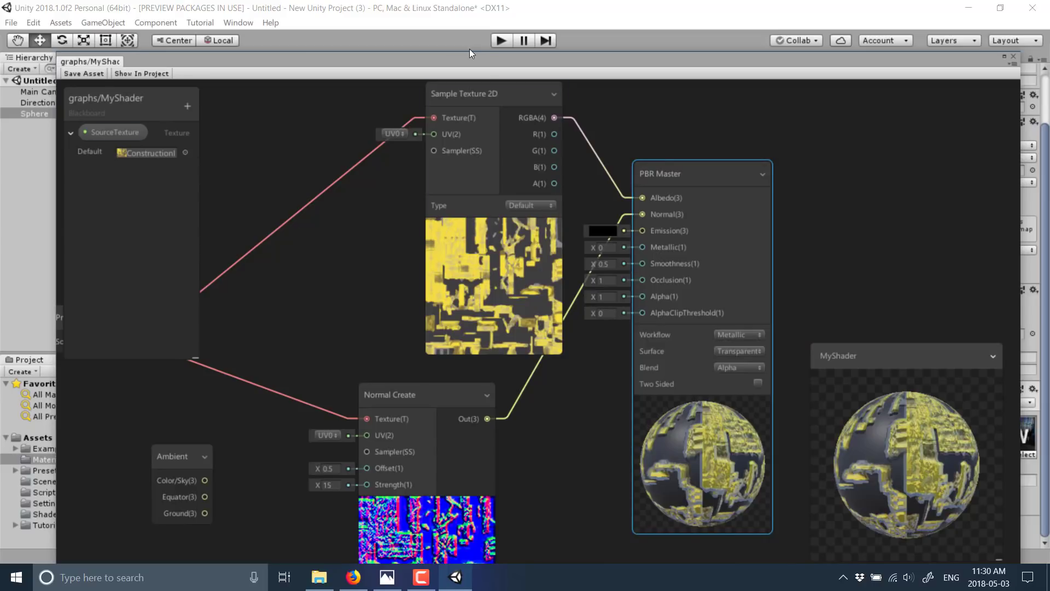
- Move the MyShader graph window until its controls are reachable, then close it to return to the scene
{"action": "left_click_drag", "start_coordinate": [484, 64], "coordinate": [444, 176]}
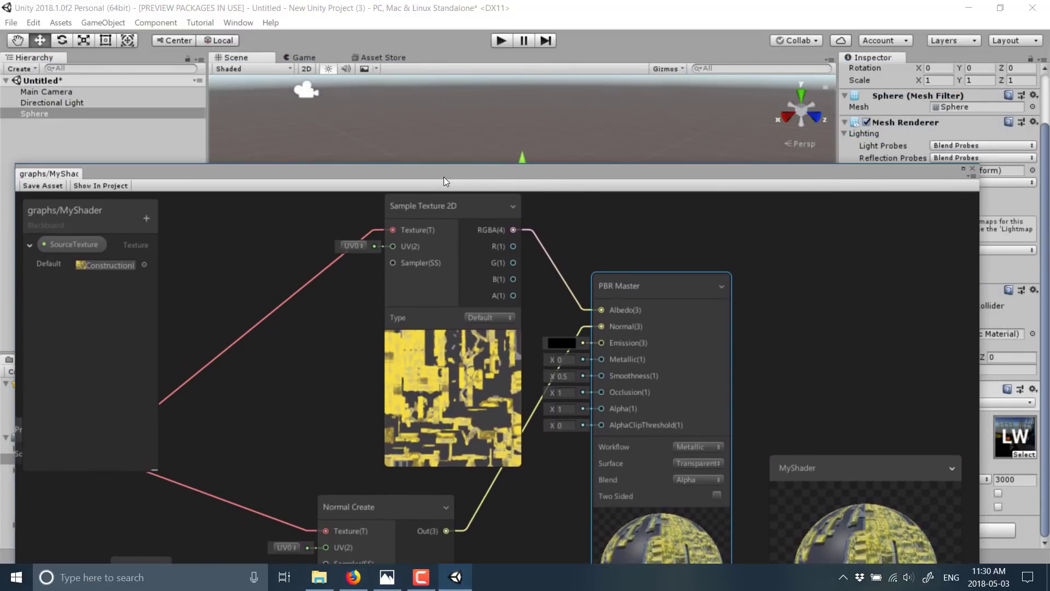
{"action": "left_click", "coordinate": [963, 169]}
{"action": "left_click_drag", "start_coordinate": [828, 9], "coordinate": [784, 36]}
{"action": "left_click", "coordinate": [999, 42]}
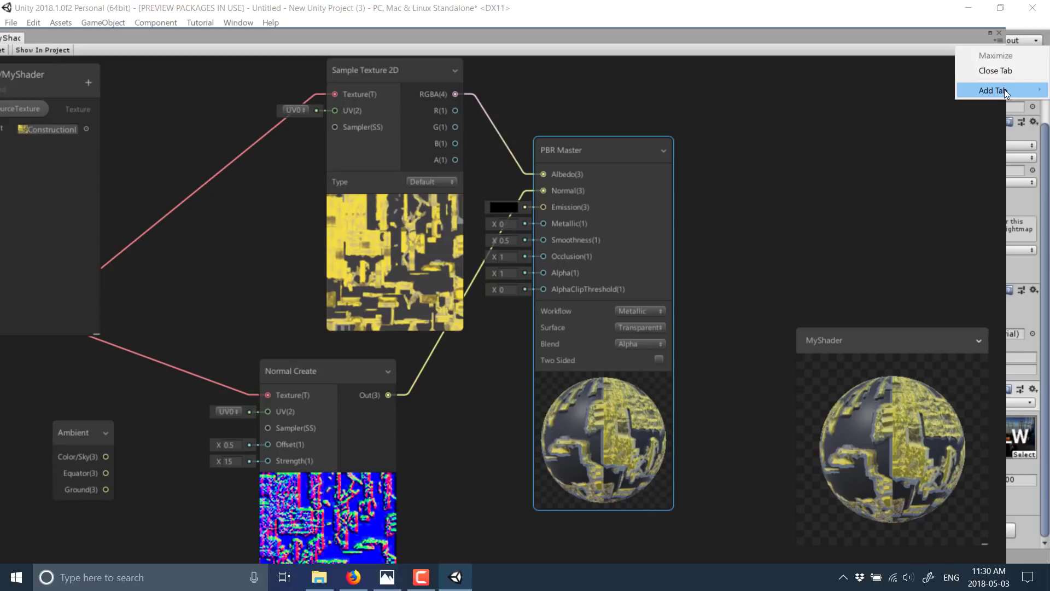
{"action": "mouse_move", "coordinate": [1004, 90]}
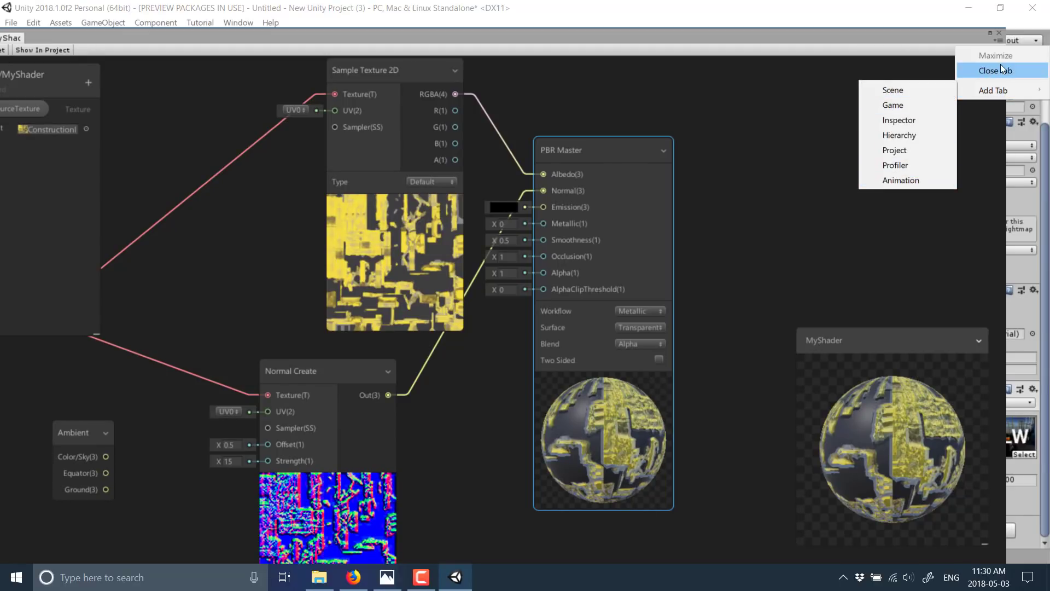
{"action": "left_click", "coordinate": [1003, 71]}
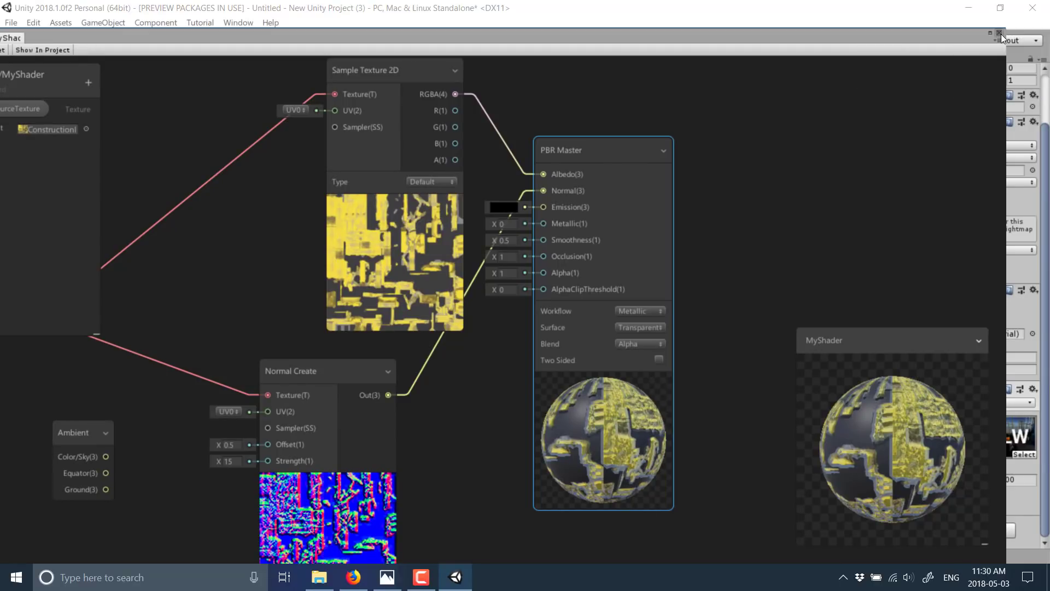
{"action": "left_click", "coordinate": [580, 315]}
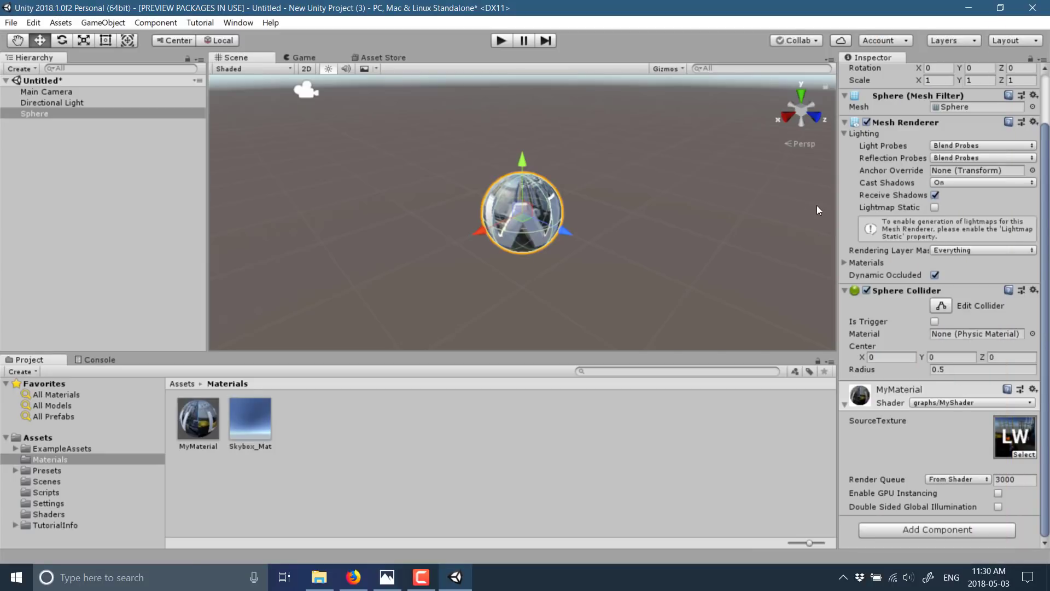
- Select MyShader in the Shaders folder, then compile it and show its code in Visual Studio
{"action": "left_click", "coordinate": [54, 514]}
{"action": "left_click", "coordinate": [207, 428]}
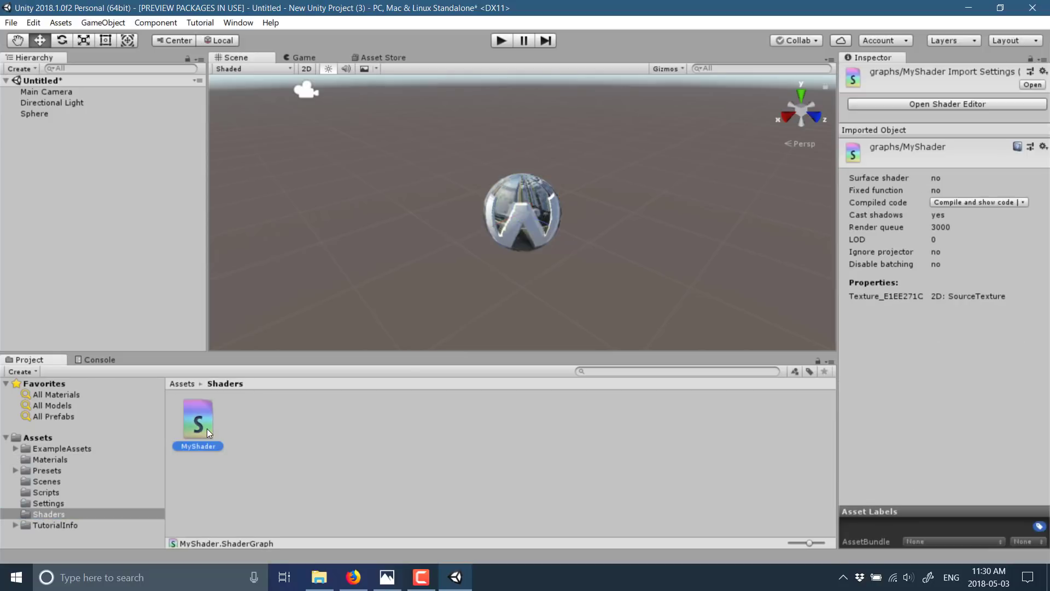
{"action": "left_click", "coordinate": [987, 202]}
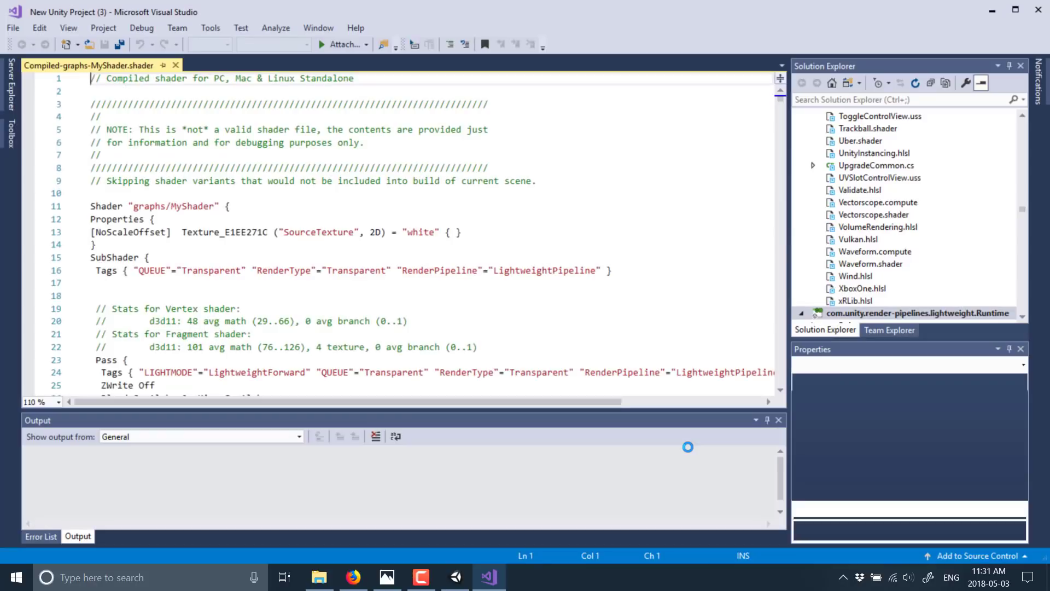
- Examine the compiled MyShader code down to the vertex shader disassembly and back up to its header, and switch back to Unity
{"action": "left_click", "coordinate": [459, 260]}
{"action": "scroll", "coordinate": [459, 260], "scroll_direction": "down", "scroll_amount": 20}
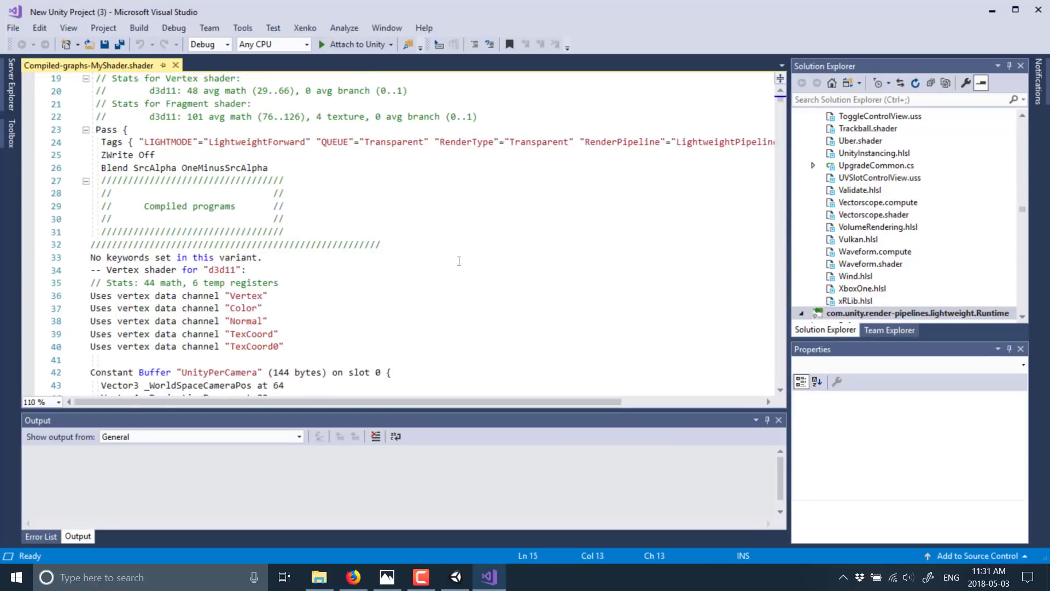
{"action": "scroll", "coordinate": [459, 261], "scroll_direction": "down", "scroll_amount": 14}
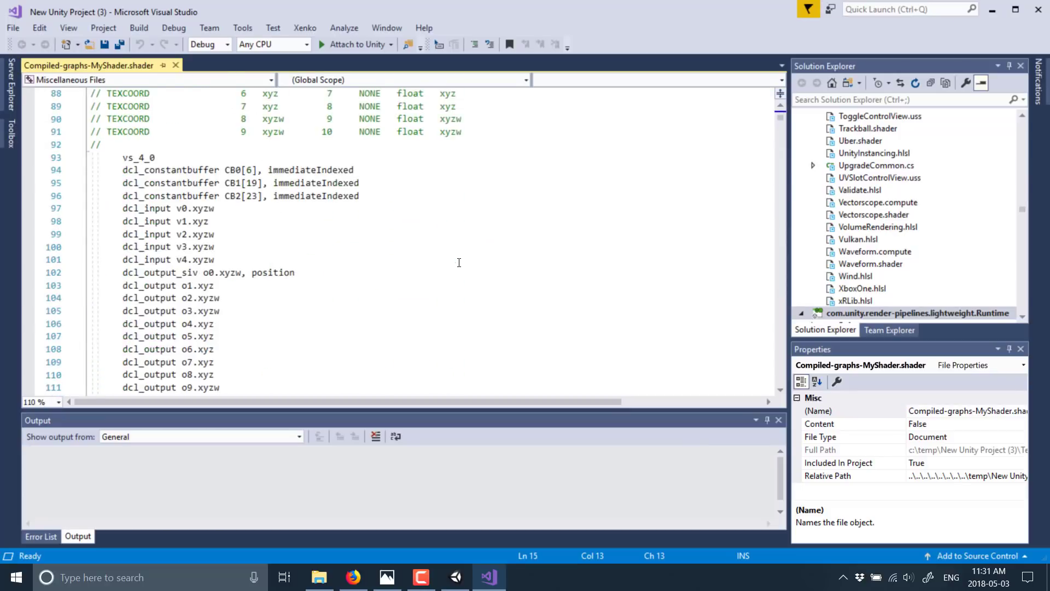
{"action": "scroll", "coordinate": [459, 262], "scroll_direction": "up", "scroll_amount": 14}
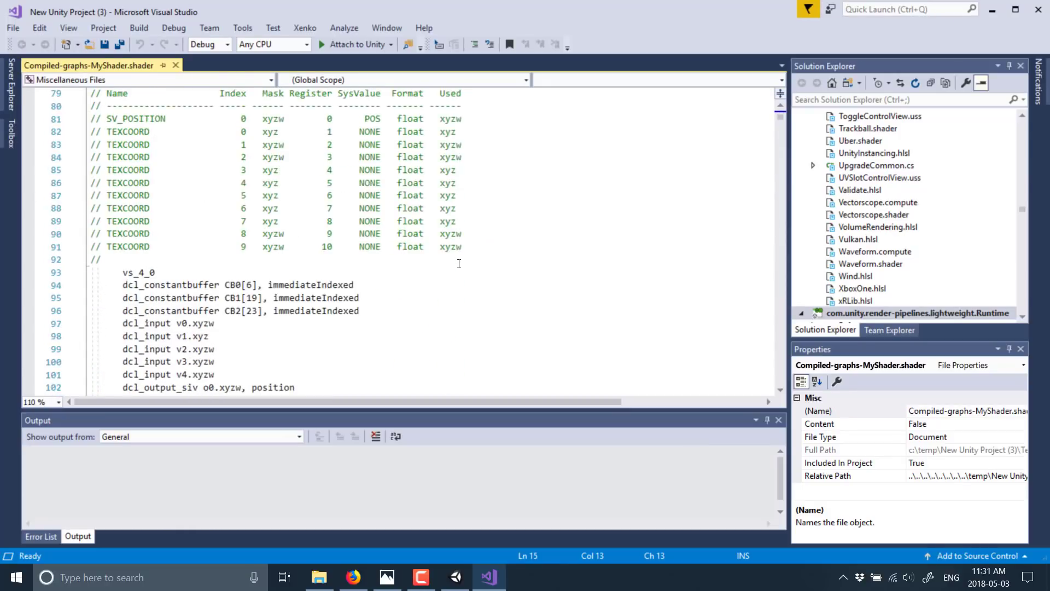
{"action": "scroll", "coordinate": [228, 187], "scroll_direction": "up", "scroll_amount": 17}
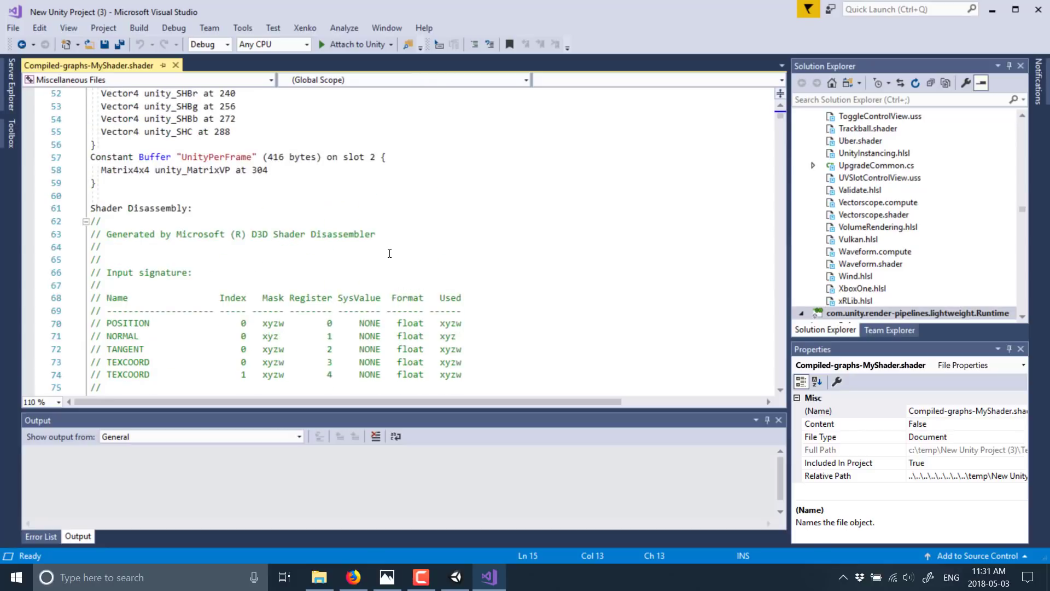
{"action": "scroll", "coordinate": [390, 253], "scroll_direction": "up", "scroll_amount": 6}
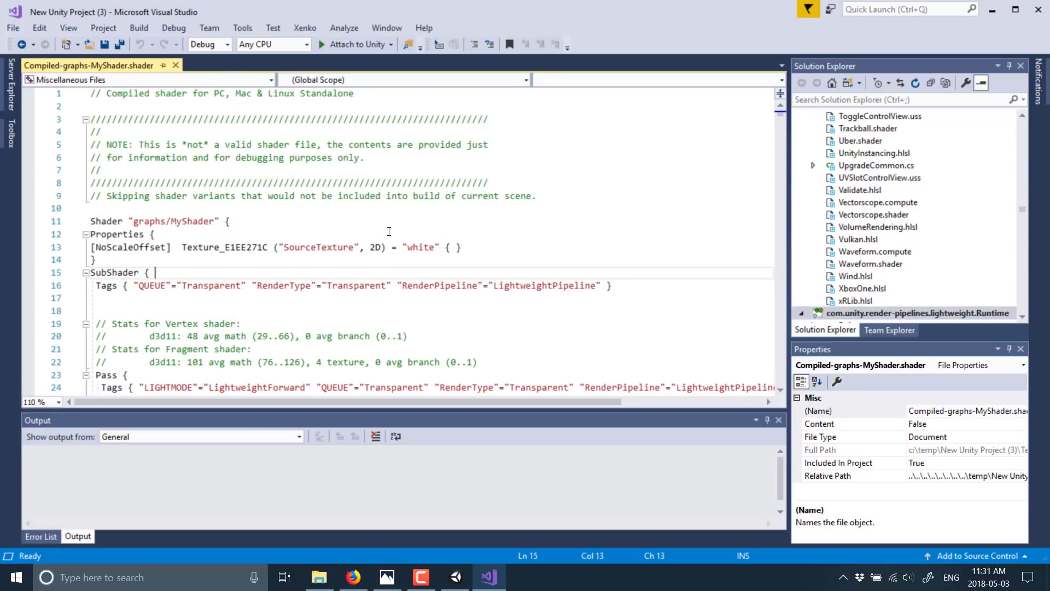
{"action": "left_click", "coordinate": [455, 576]}
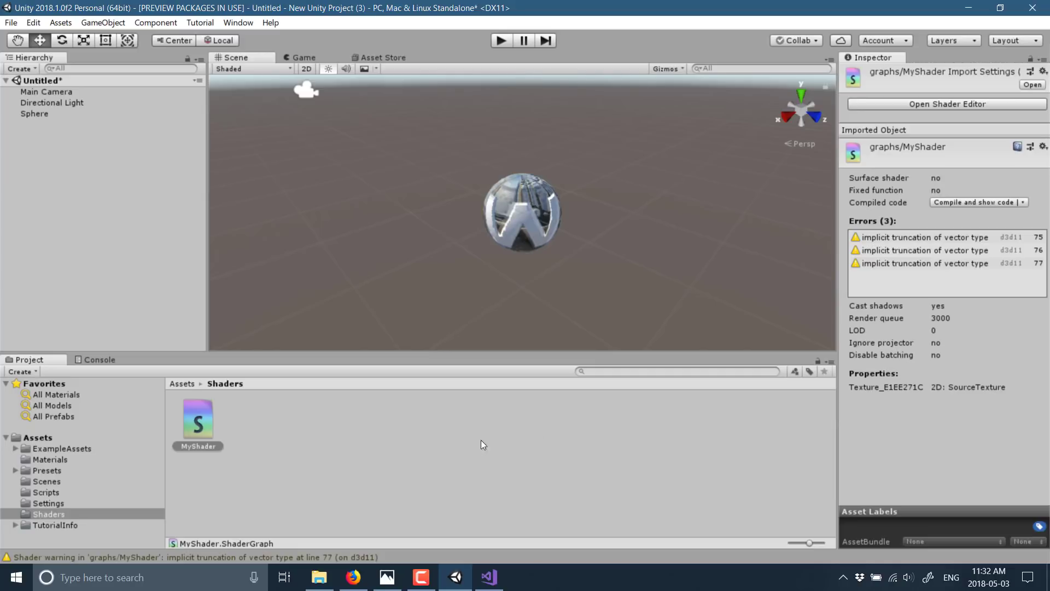
{"action": "mouse_move", "coordinate": [497, 578]}
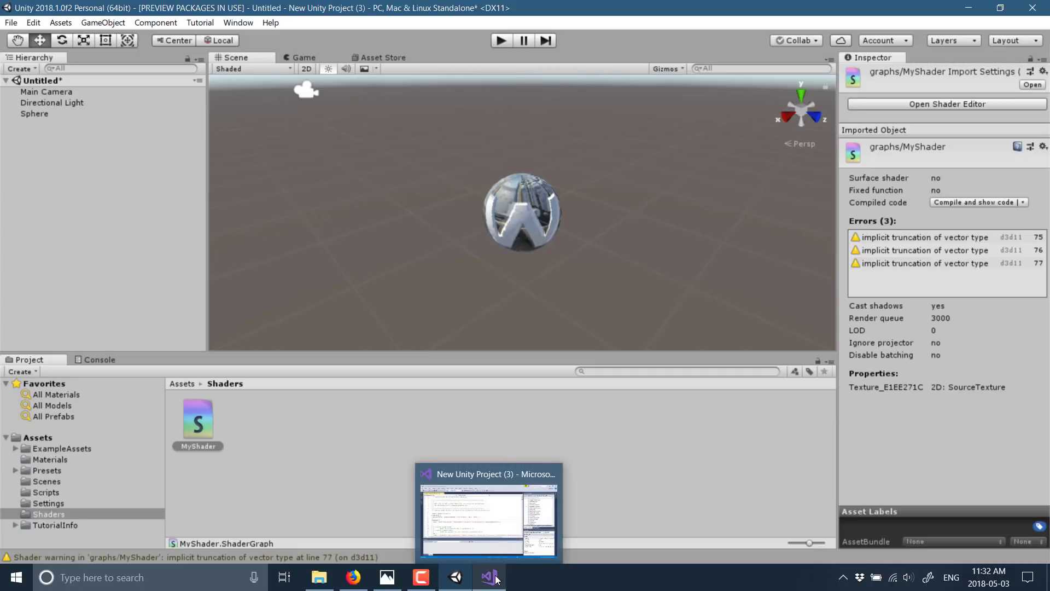